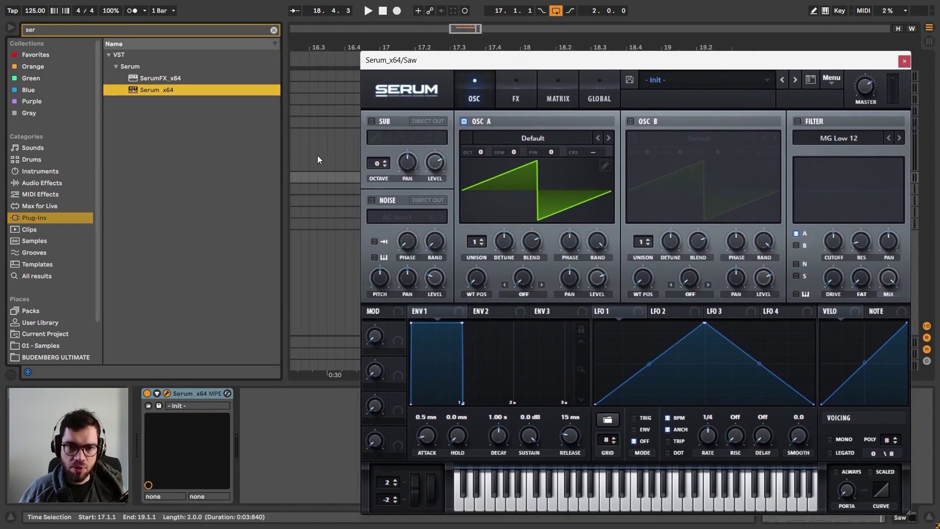
- Copy the two-bar Bass clip to the Saw track at bar 17 and unfold the Saw track
click(318, 154)
click(753, 123)
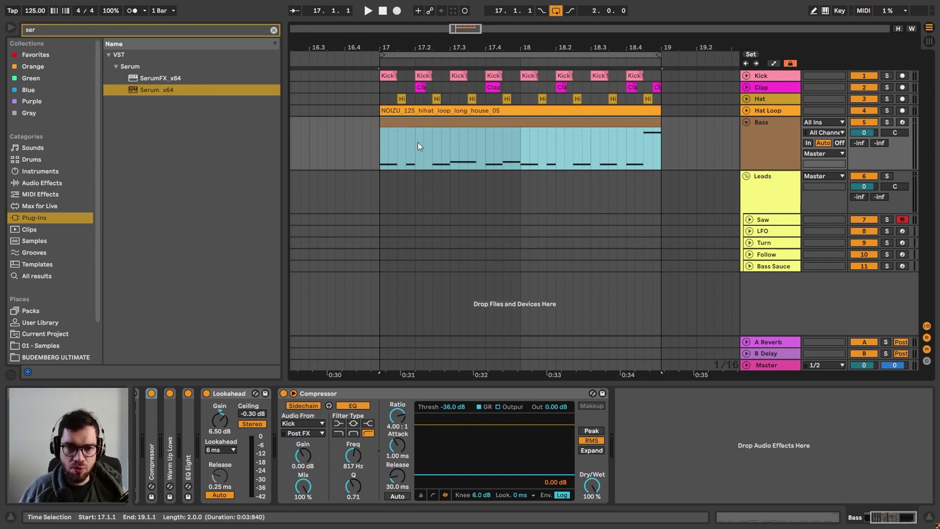
click(379, 225)
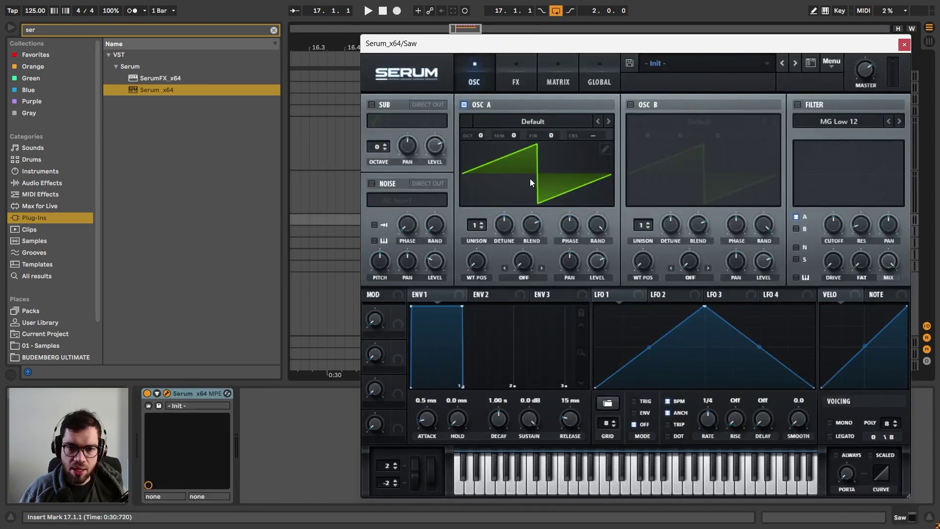
click(904, 44)
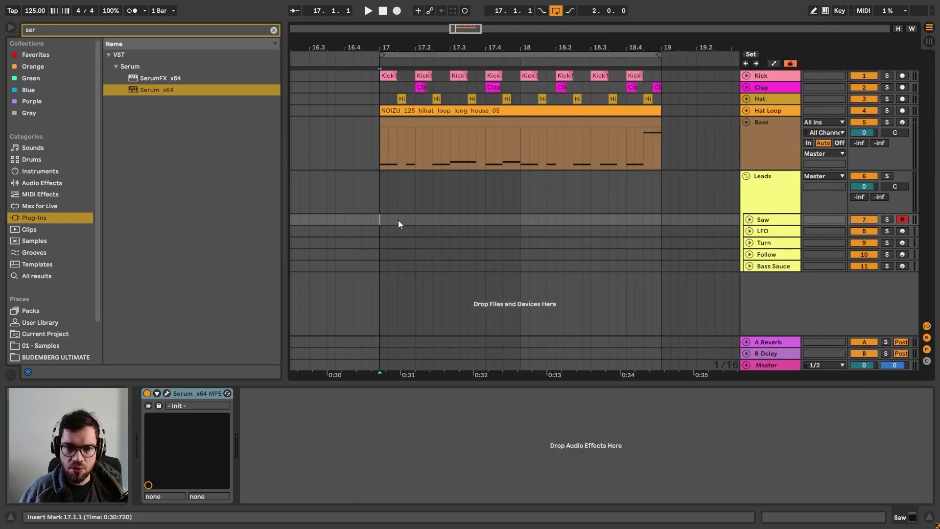
drag(380, 218, 600, 228)
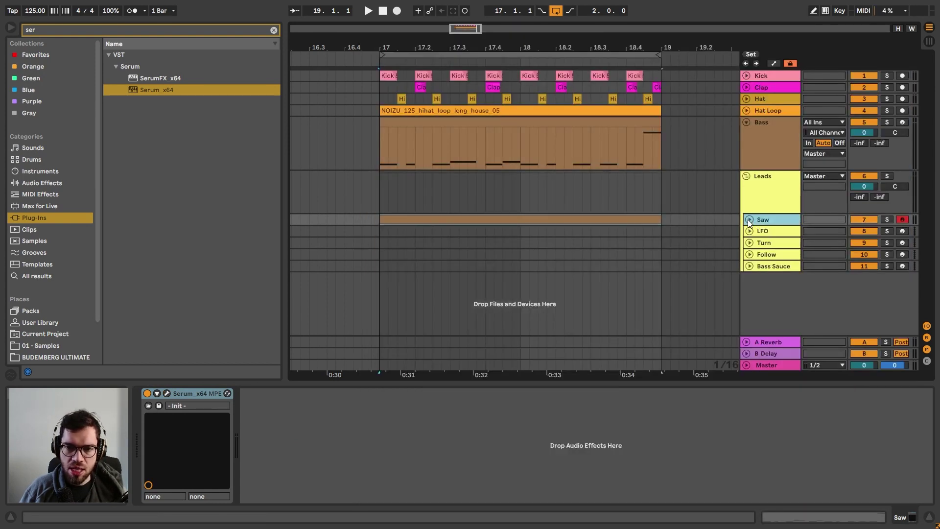
click(749, 220)
- Delete every note except the first F1 from the Saw clip and lengthen that note to end at 1.2.1
double_click(612, 222)
drag(460, 376, 638, 475)
drag(730, 525, 903, 506)
key(Delete)
drag(791, 415, 914, 289)
key(Delete)
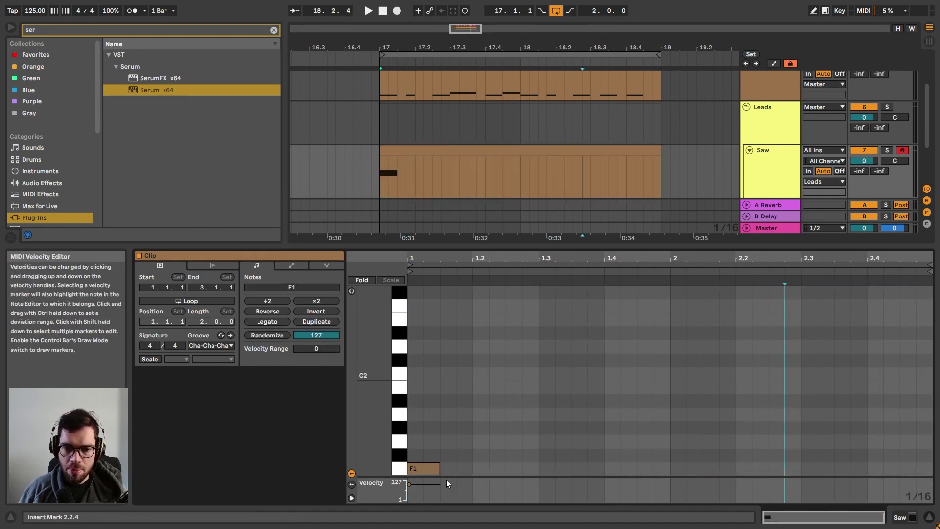
drag(437, 467, 477, 462)
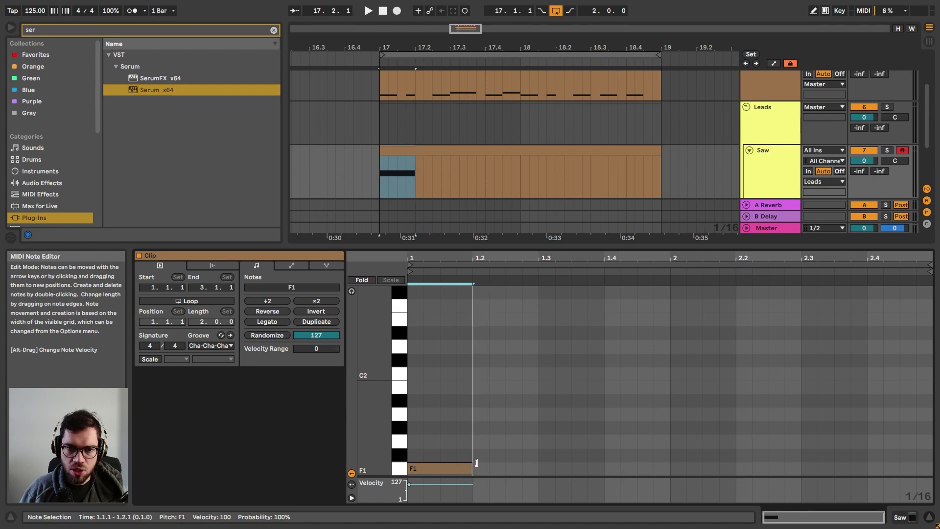
- Load the Analog wavetable Basic Shapes into Osc A of the Saw track's Serum and set its wavetable position to the saw wave
click(762, 168)
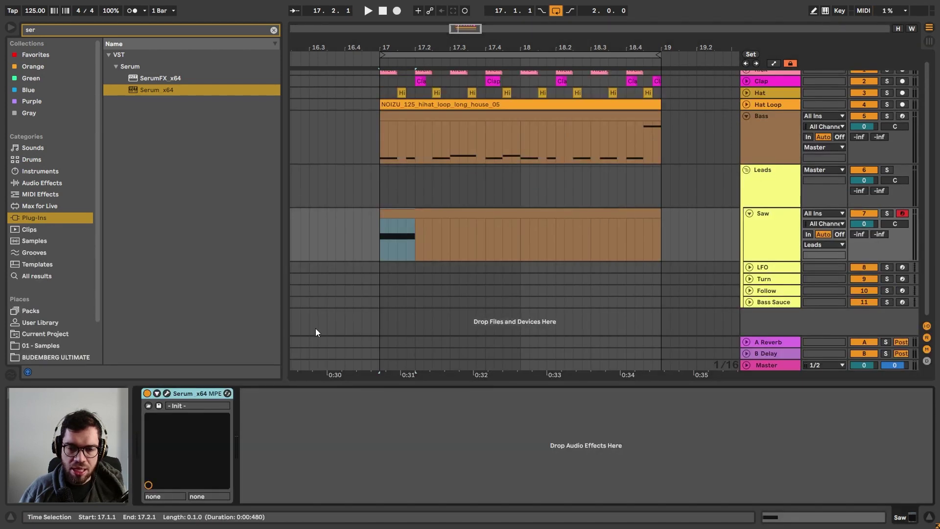
click(167, 392)
drag(559, 51, 465, 20)
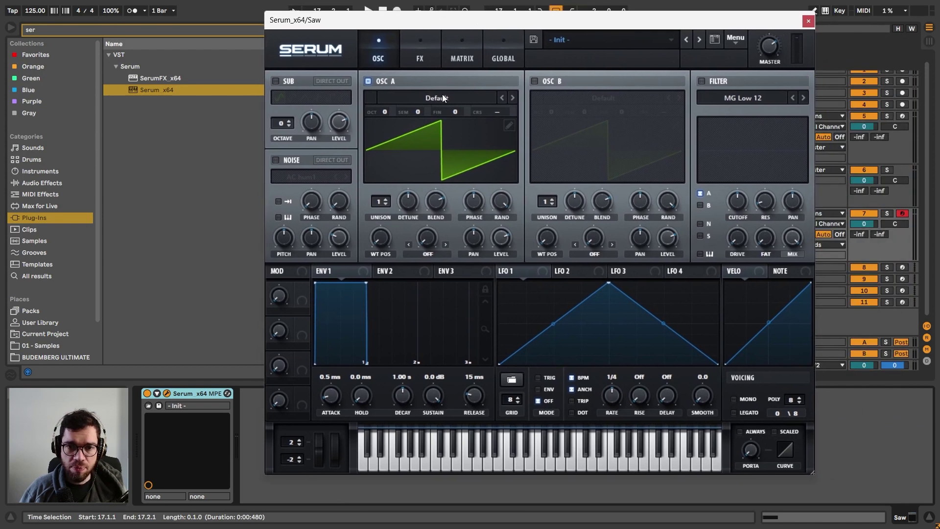
click(443, 98)
mouse_move(413, 112)
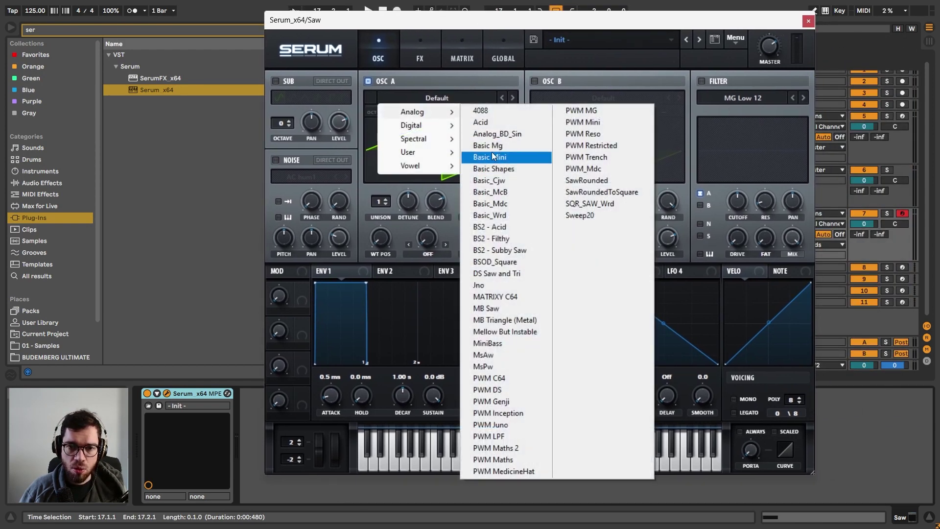
click(501, 169)
drag(381, 239, 389, 211)
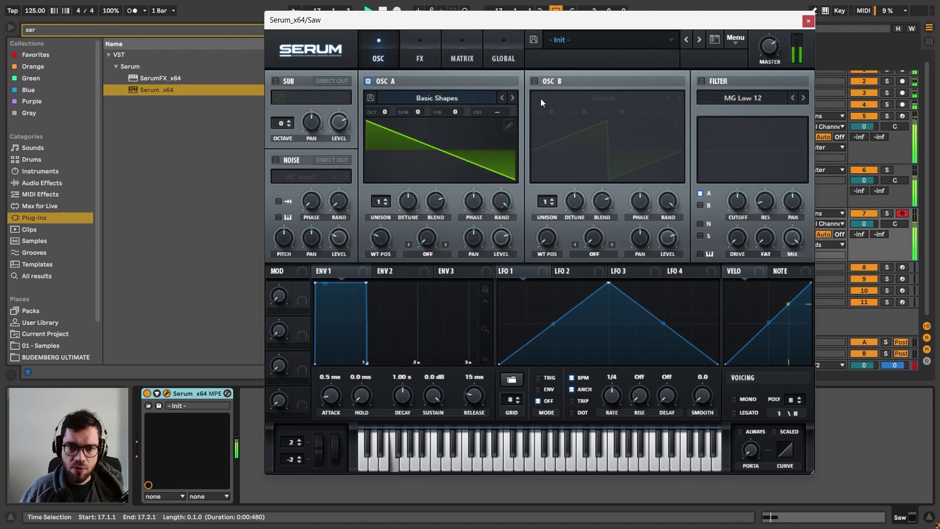
- Enable Osc B with the Basic Shapes wavetable at its saw position and 7 unison voices
click(535, 81)
click(573, 97)
mouse_move(582, 111)
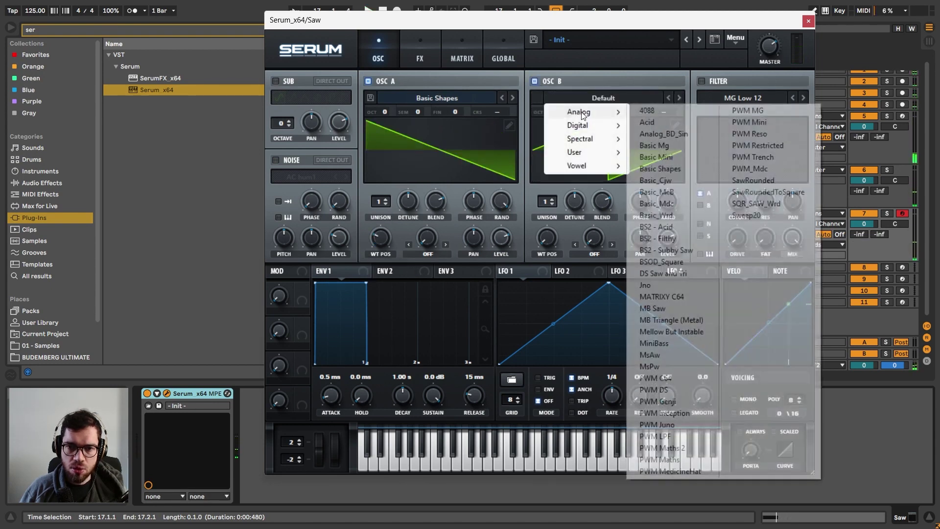
click(680, 168)
drag(537, 240, 550, 143)
key(space)
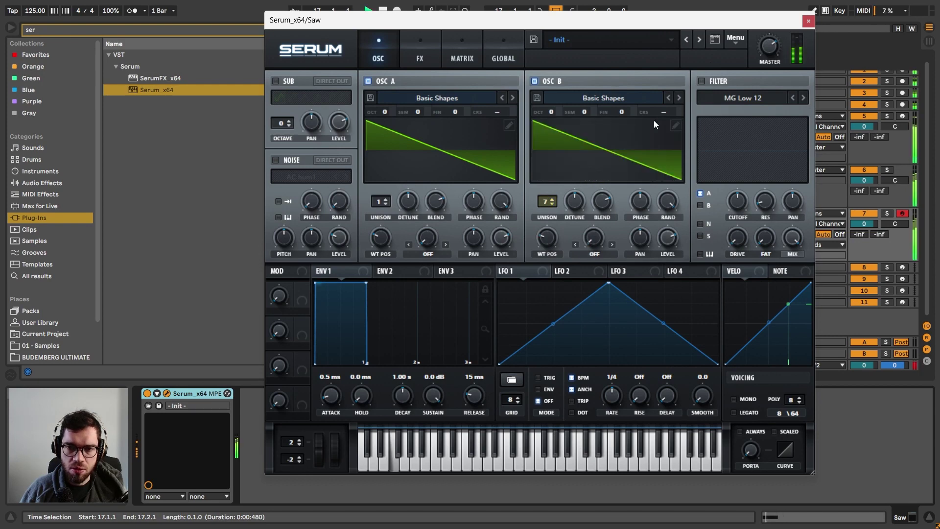
- Extend the Saw clip's F1 note to a full bar, ending at 2.1.1, and play the loop
click(808, 21)
double_click(438, 214)
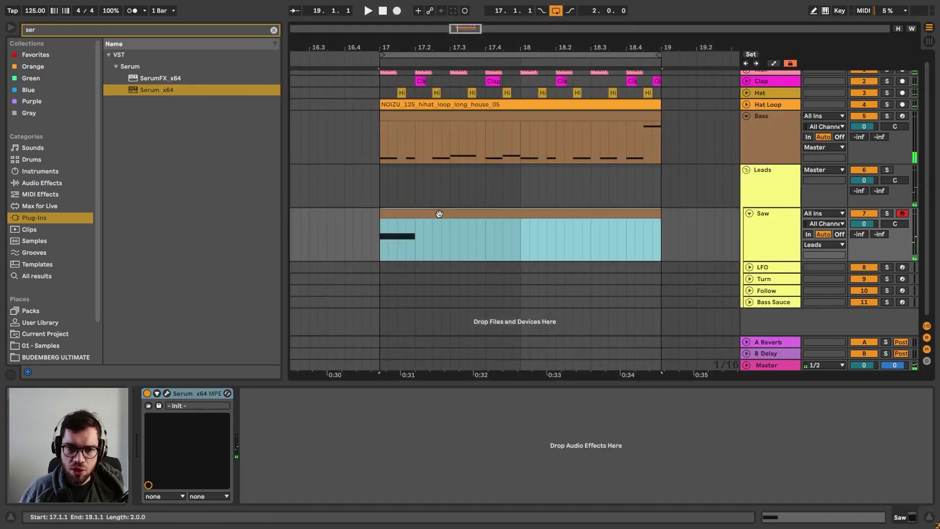
key(space)
drag(471, 465, 670, 450)
key(space)
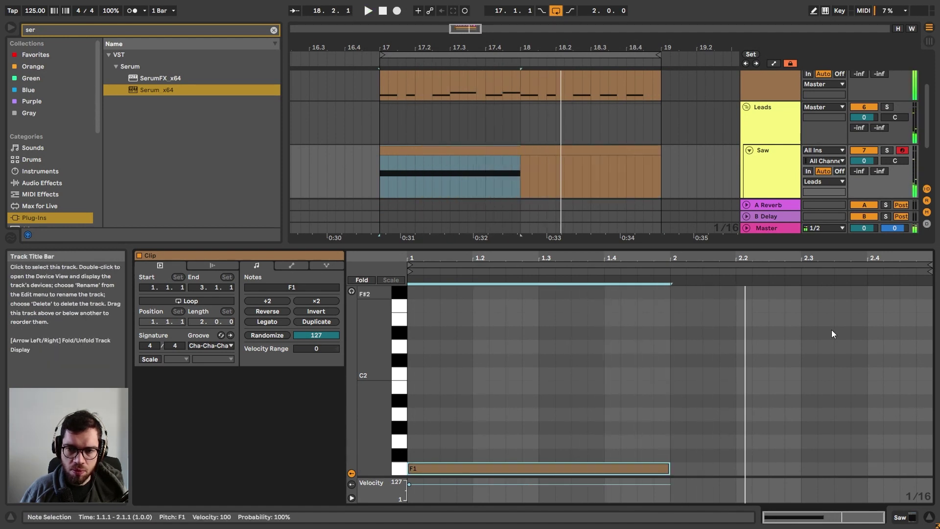
- Set Osc A's unison to 3 voices in Serum and modulate its fine tuning by a small amount with LFO 1
click(901, 518)
click(637, 453)
click(166, 394)
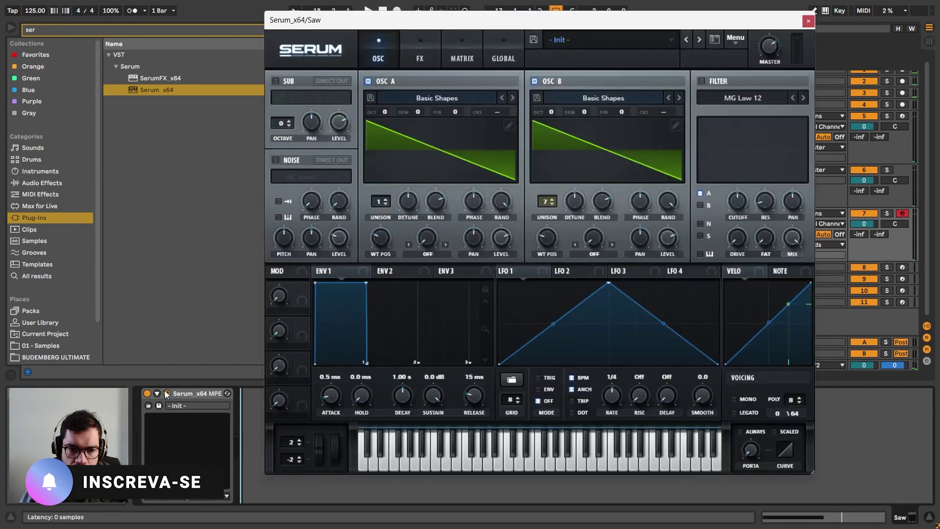
mouse_move(383, 183)
mouse_down()
mouse_move(383, 163)
mouse_move(383, 180)
mouse_up()
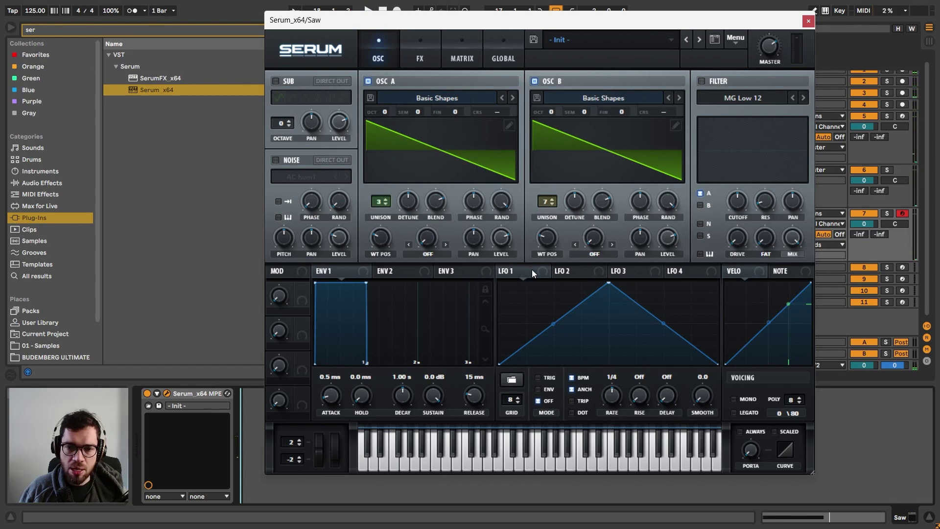
drag(534, 272, 467, 133)
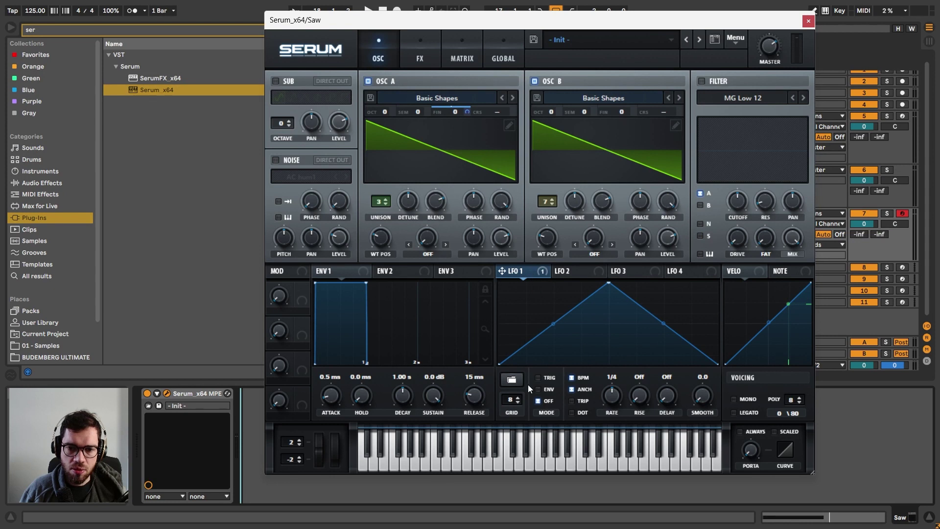
drag(473, 112, 476, 186)
- Turn on Mono voicing and set Env 1 to 1.04 s decay, -1.8 dB sustain and 324 ms release
click(754, 401)
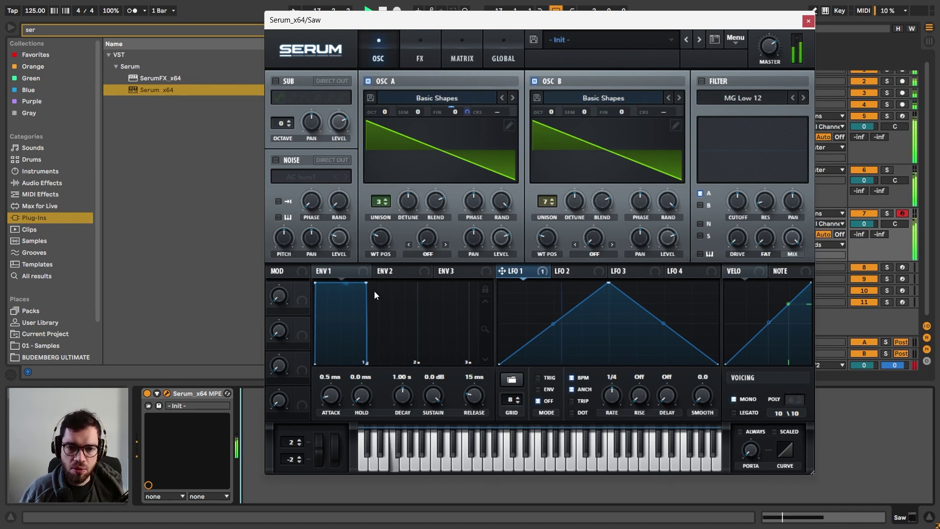
drag(412, 395, 473, 390)
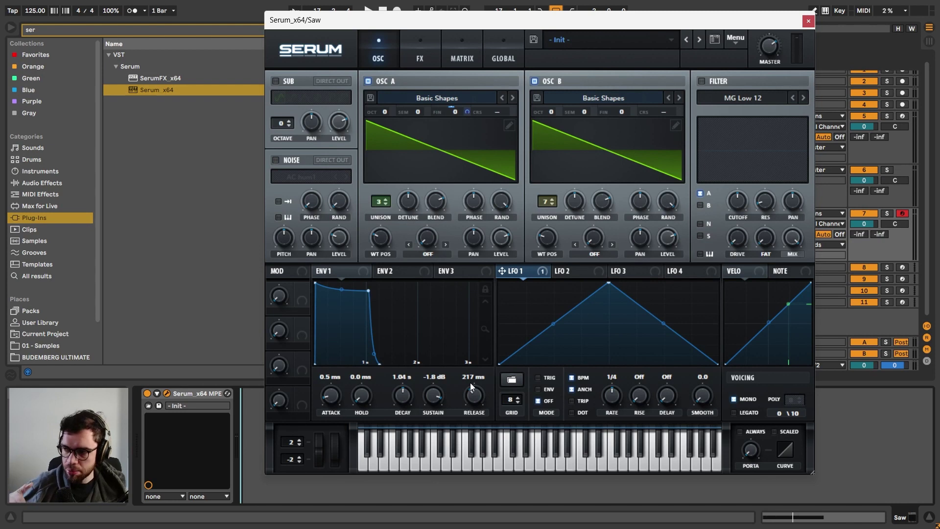
key(space)
drag(471, 400, 471, 397)
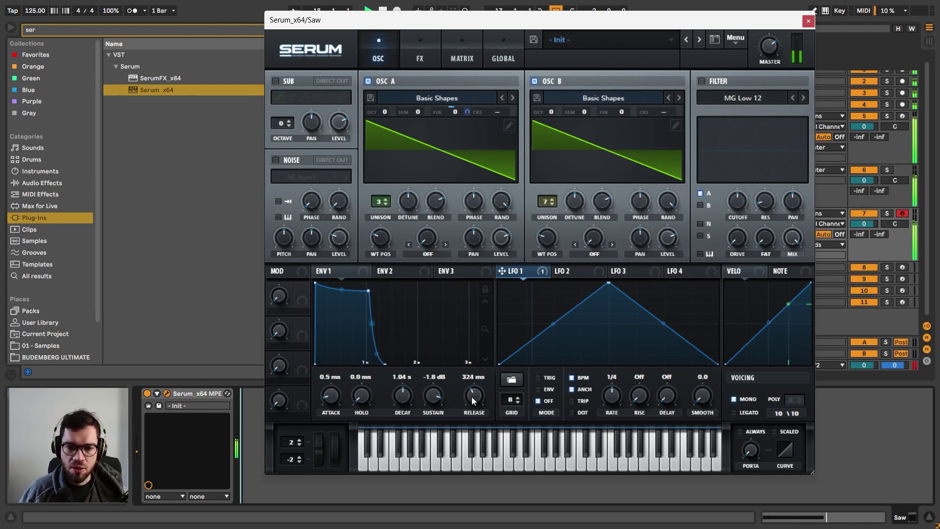
key(space)
- Enable Serum's Hyper/Dimension effect, turn the Hyper mix down and adjust the Dimension mix
click(410, 59)
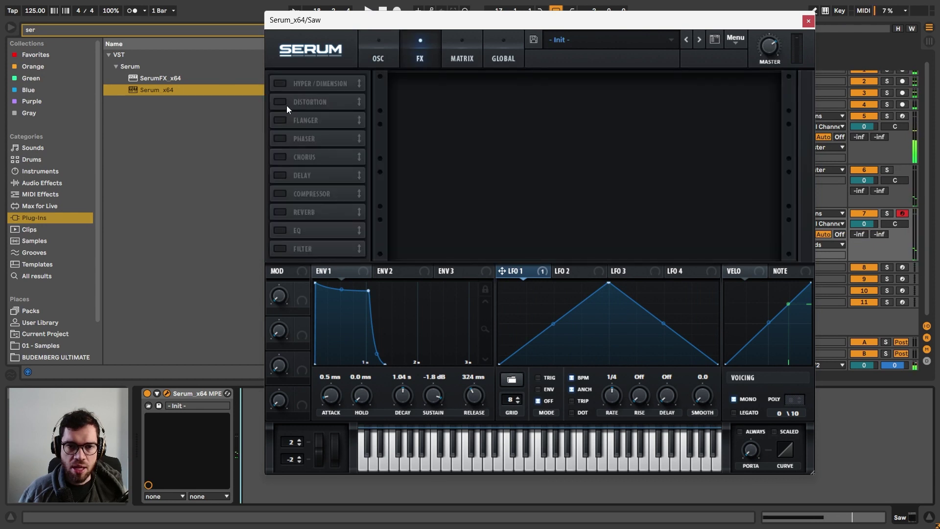
click(280, 84)
key(space)
drag(607, 91, 605, 162)
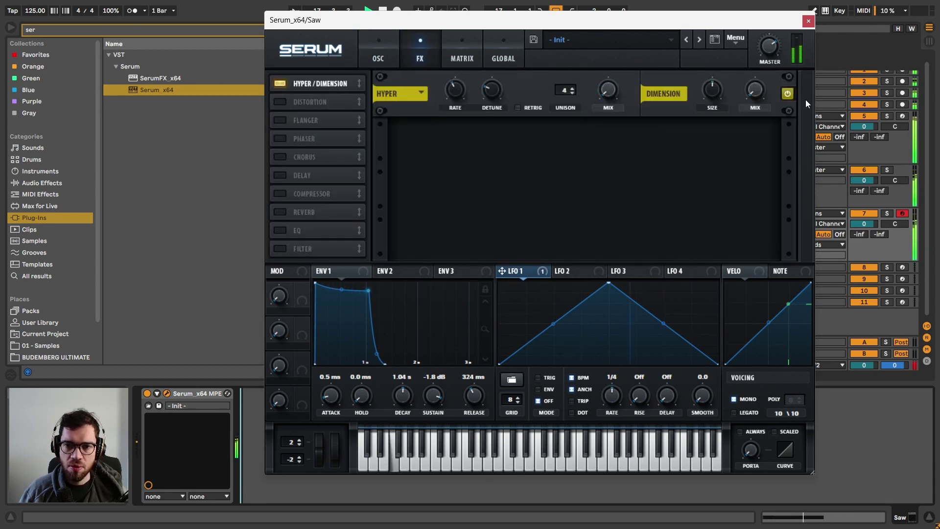
drag(763, 92, 762, 74)
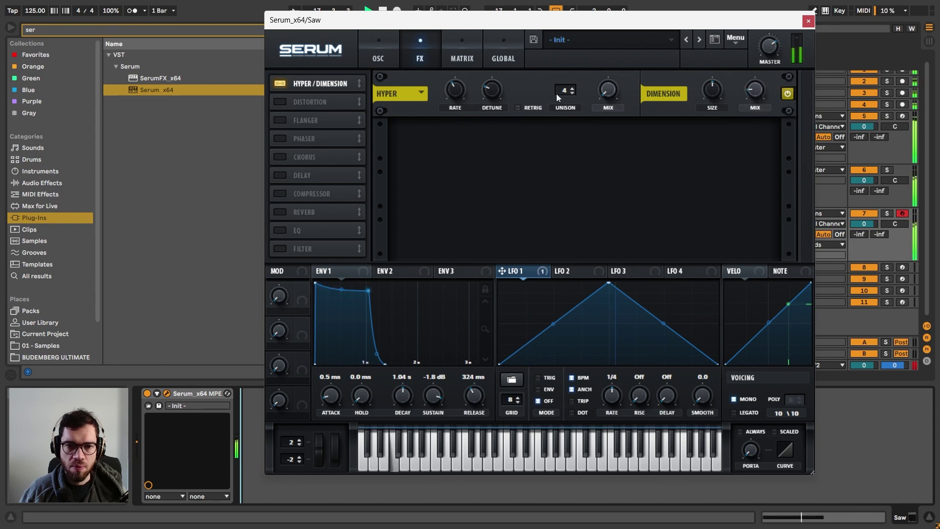
key(space)
- Enable Serum's Distortion effect and choose the Asym distortion type
click(280, 102)
key(space)
click(500, 142)
click(501, 142)
click(501, 142)
click(501, 142)
click(500, 142)
click(500, 142)
click(500, 142)
click(509, 142)
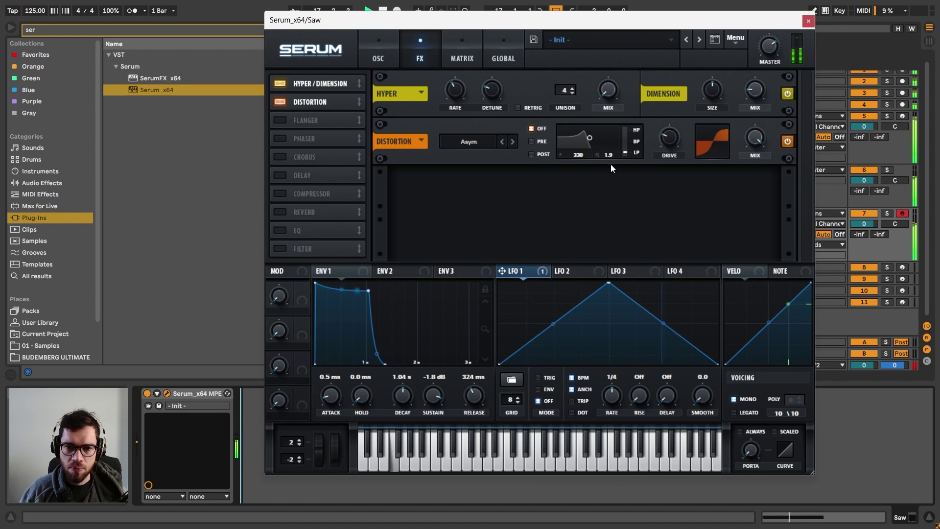
- Audition the Phaser and Flanger effects, switching each one back off
click(281, 139)
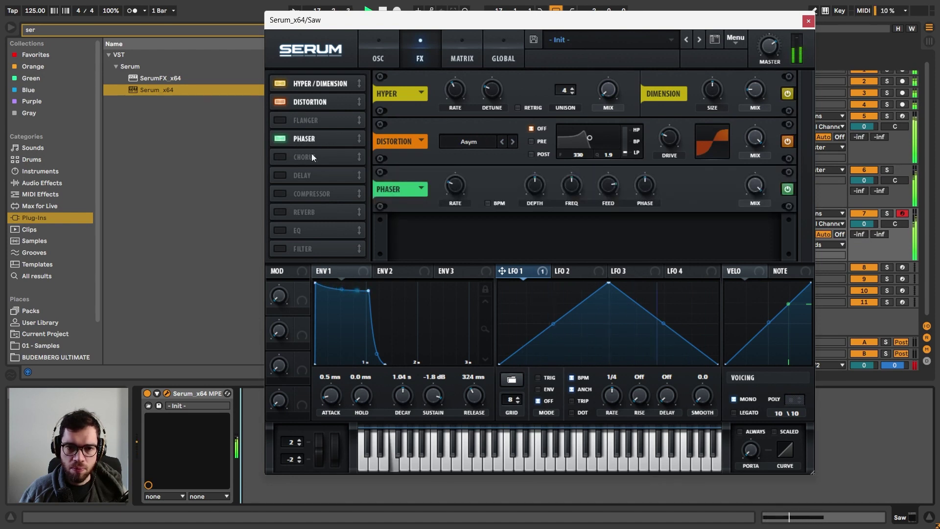
click(281, 138)
click(286, 121)
click(286, 120)
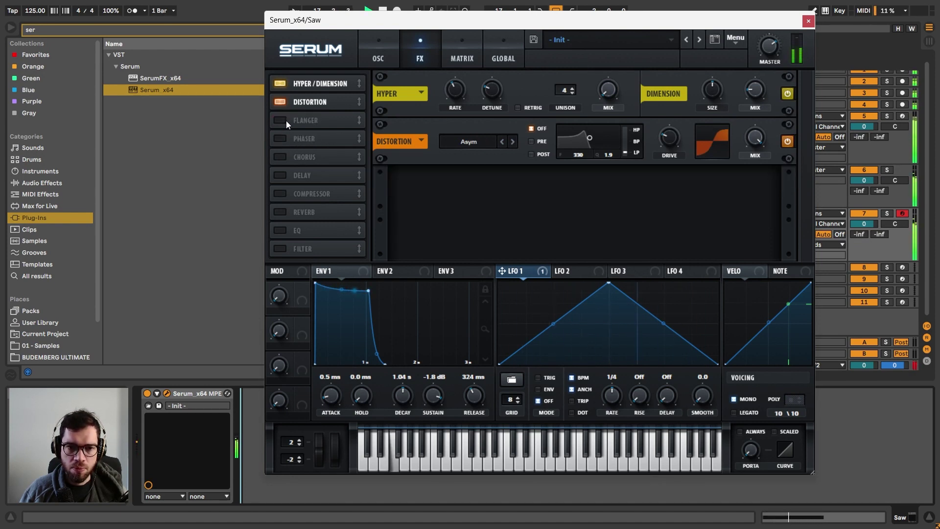
- Enable the Chorus with its mix lowered below 50% and add a Hall reverb
click(286, 155)
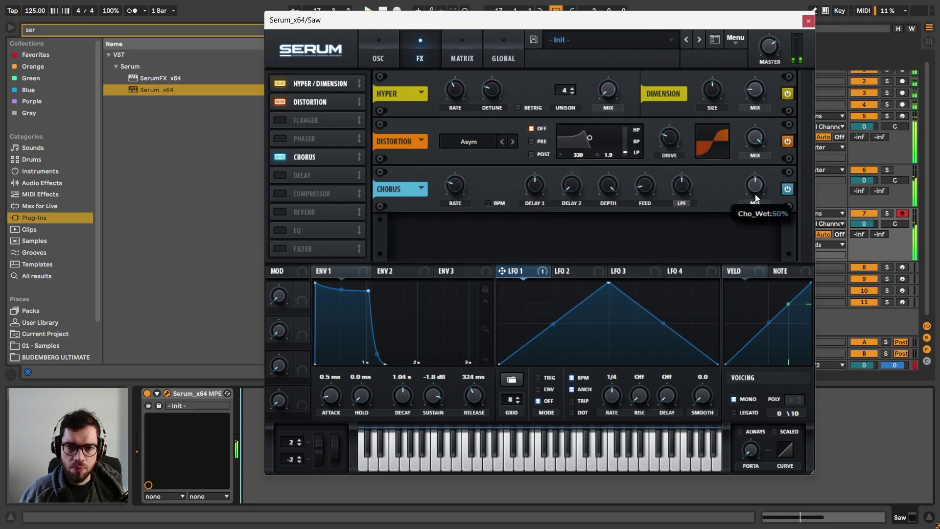
drag(750, 221, 750, 233)
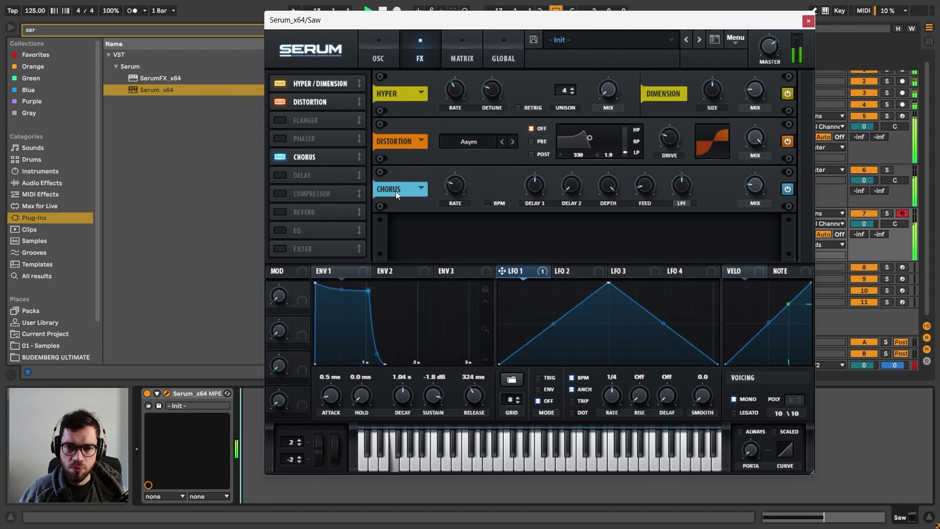
click(281, 212)
key(space)
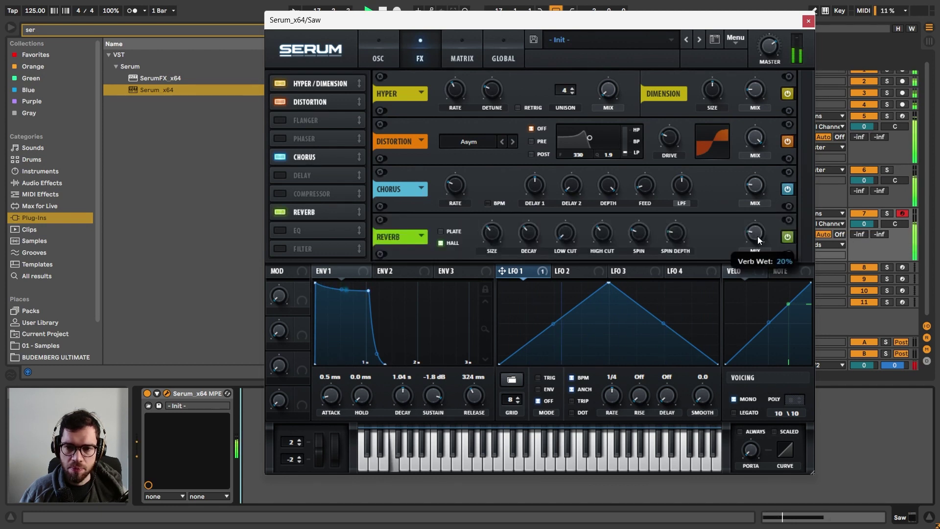
key(space)
- Enable the EQ, switch its low band to a low-cut filter with a lower Q, and raise the high band's gain
click(282, 230)
scroll(809, 155, down, 1)
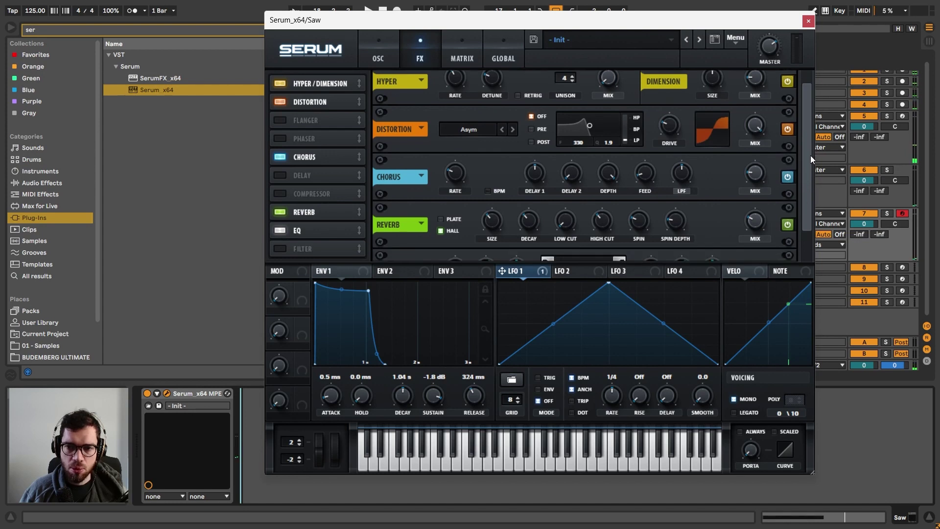
click(547, 249)
key(space)
drag(491, 231, 486, 243)
key(space)
drag(713, 234, 714, 227)
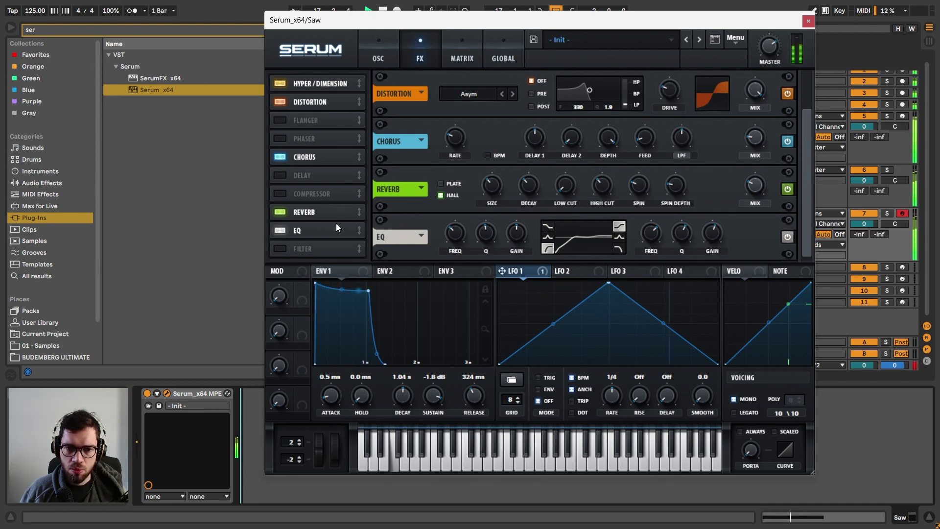
- Enable Serum's Compressor in Multiband mode and adjust its threshold
click(286, 191)
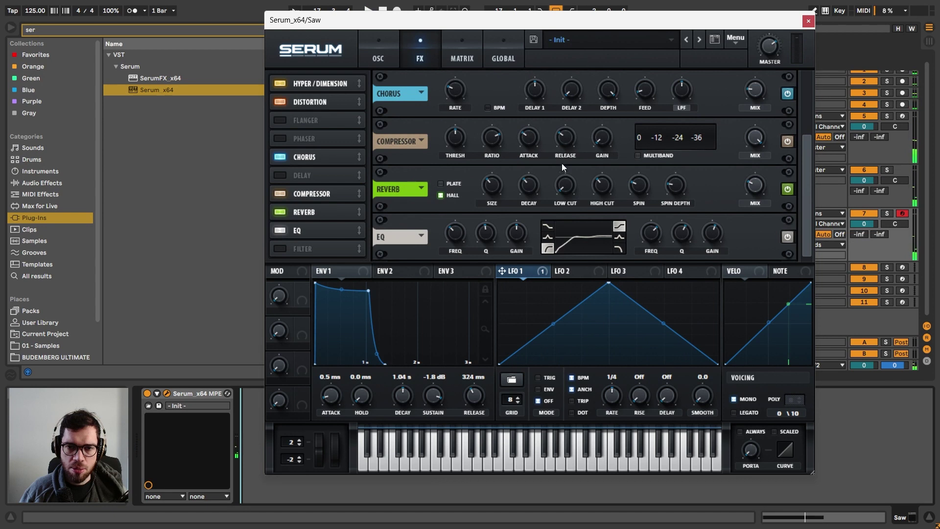
click(650, 159)
key(space)
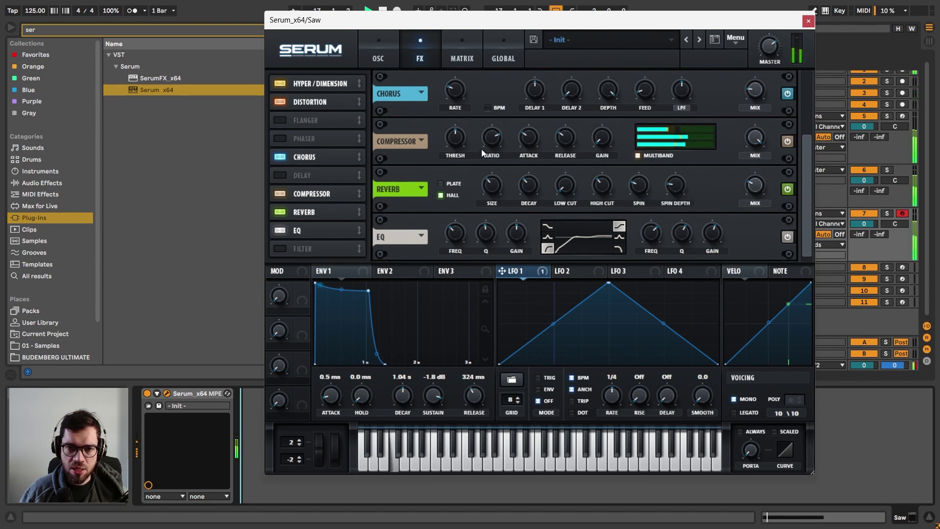
drag(470, 127, 458, 161)
key(space)
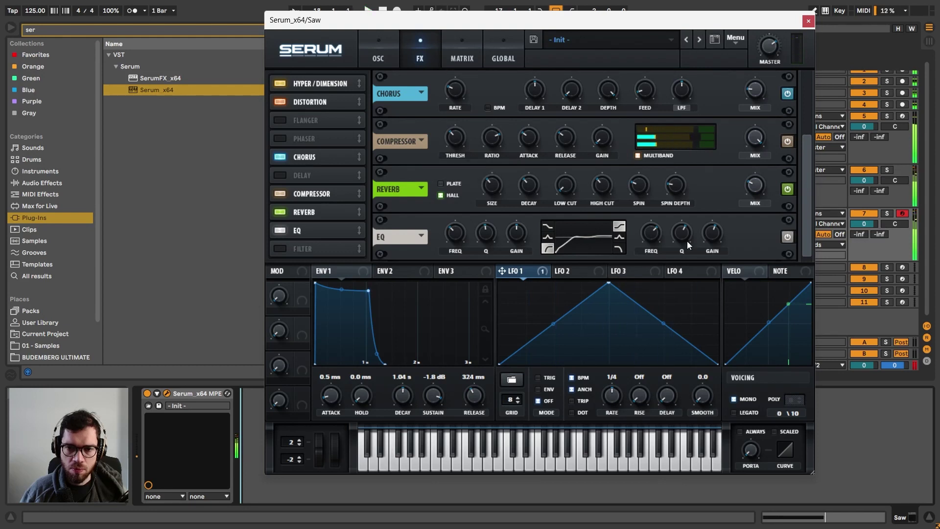
- Reduce the gain of the EQ's high band and listen to the loop
drag(709, 239, 712, 261)
key(space)
key(space)
- Close Serum and copy the sidechain Compressor from the Bass track to the Saw track, after Serum
click(808, 21)
click(782, 146)
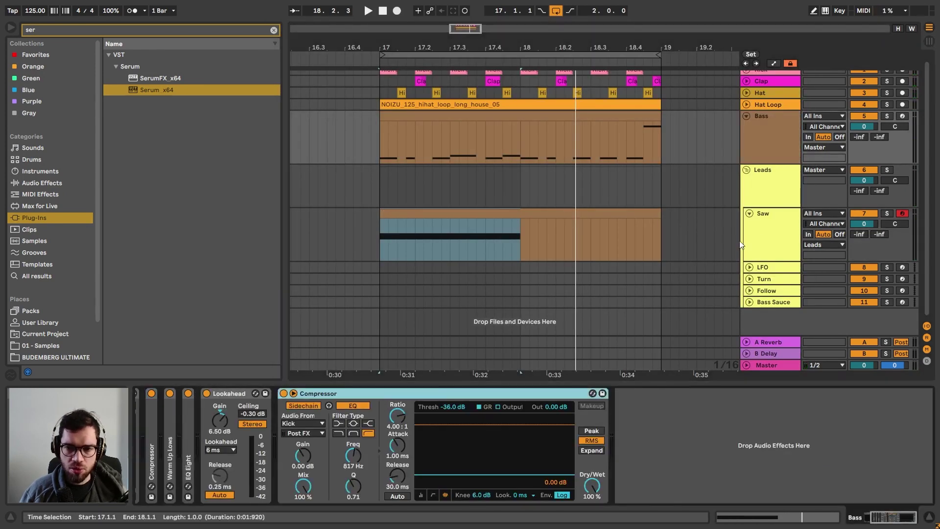
click(723, 242)
key(ctrl+v)
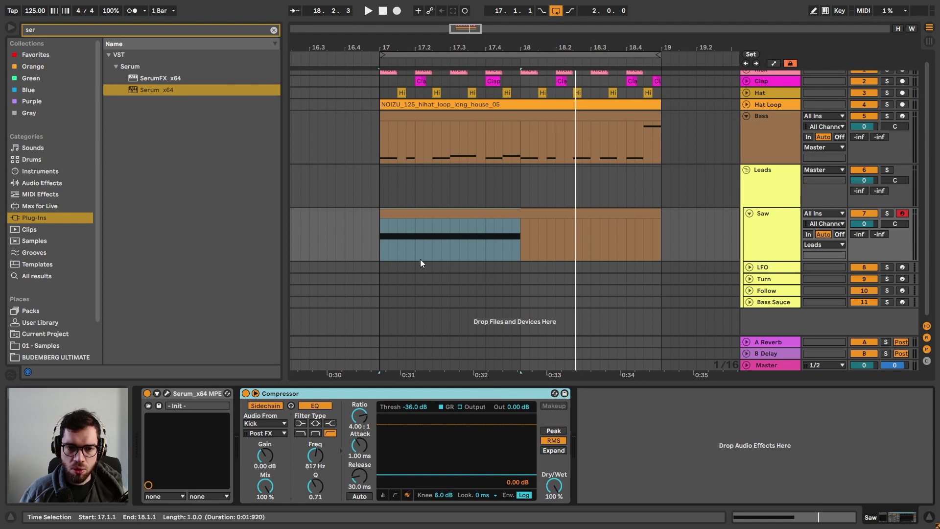
click(359, 226)
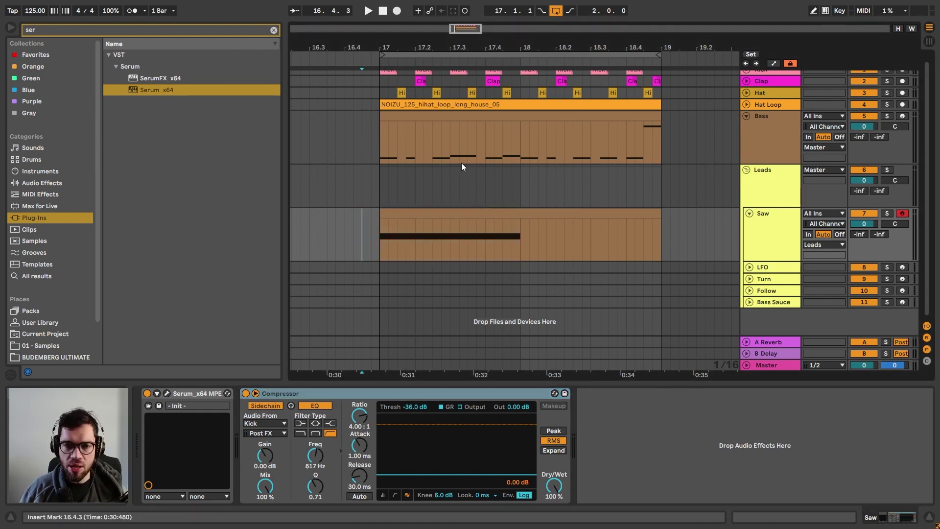
- Play the loop from bar 17 to hear the sidechained saw together with the bass
click(388, 123)
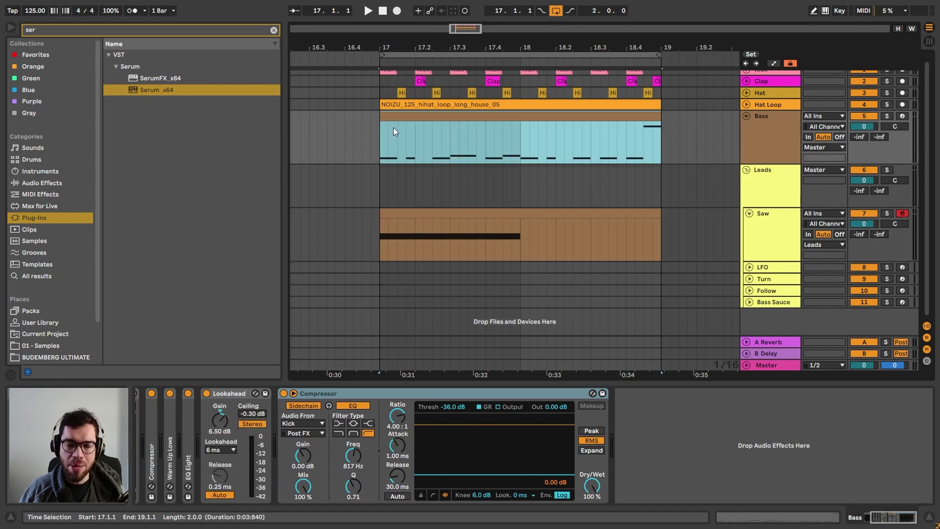
key(space)
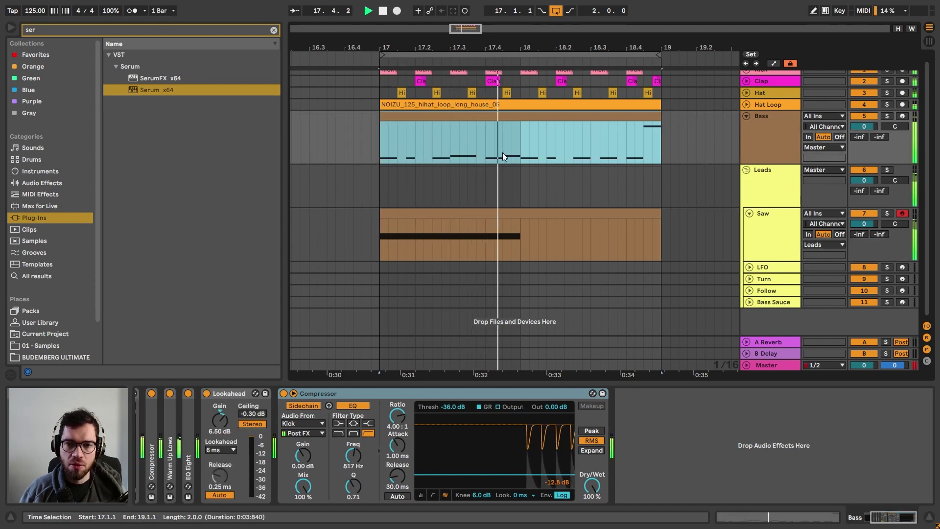
key(space)
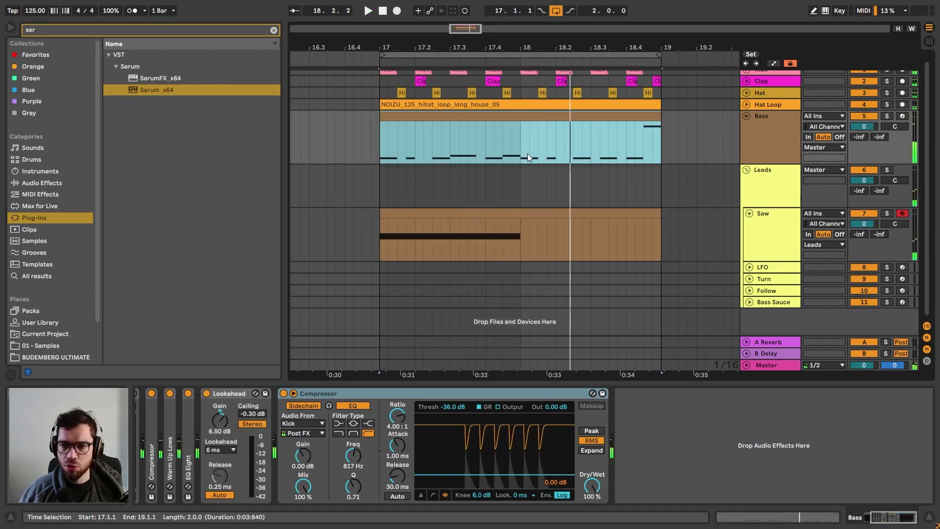
- Unfold the LFO track and copy both Serum and the Compressor from the Saw track onto it
click(513, 210)
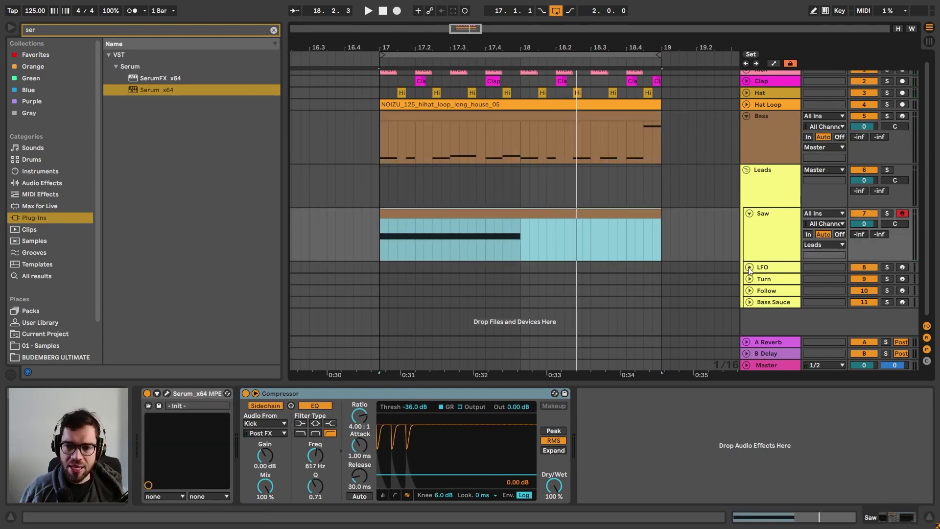
click(749, 267)
click(770, 265)
click(512, 213)
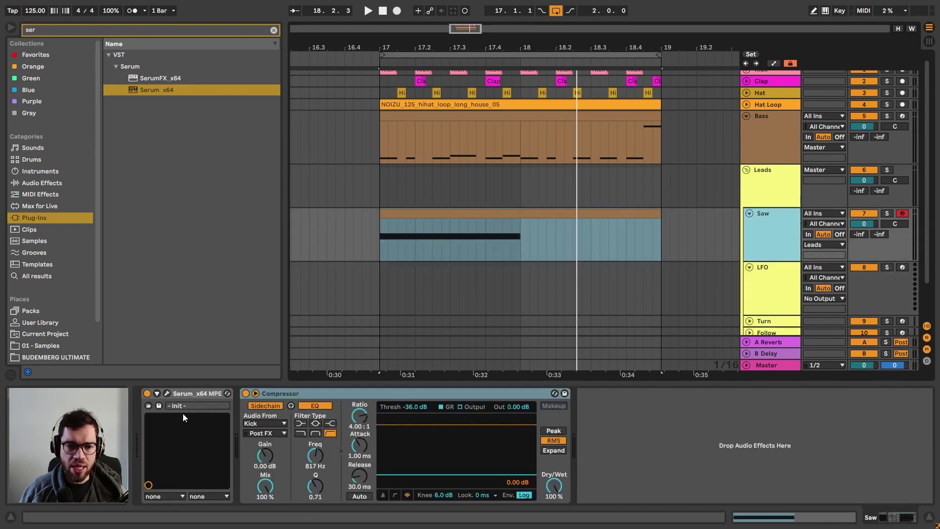
click(191, 392)
shift+click(310, 393)
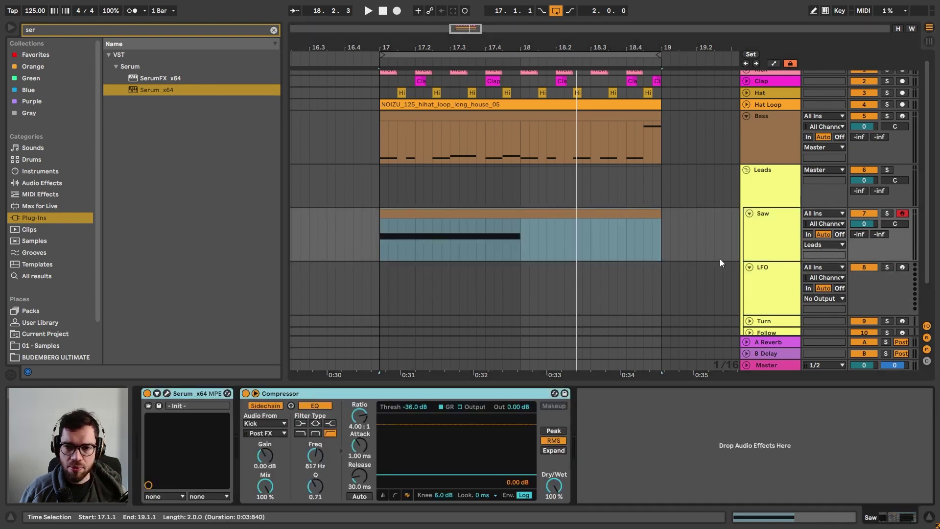
click(770, 283)
key(ctrl+v)
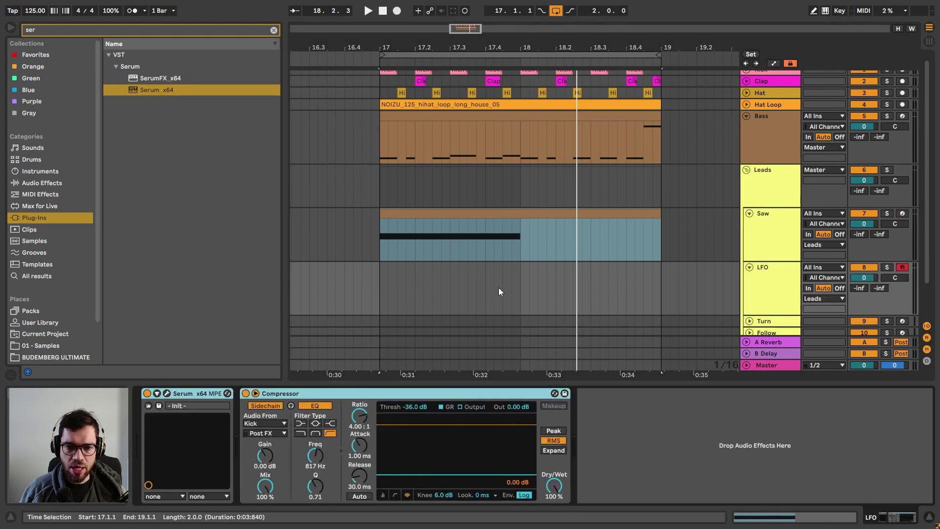
- Copy the Saw track's MIDI clip to the LFO track at bar 17 and deactivate the Saw track
drag(499, 212, 500, 273)
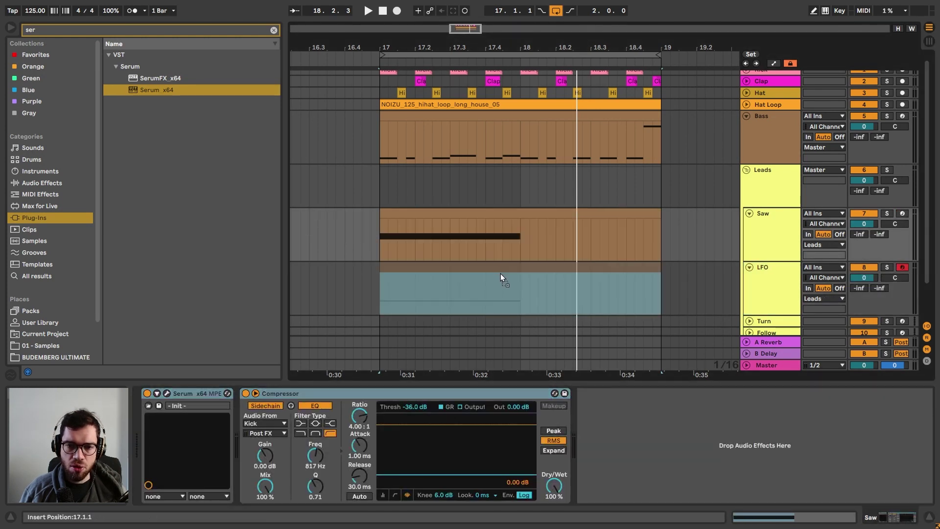
click(871, 213)
click(871, 213)
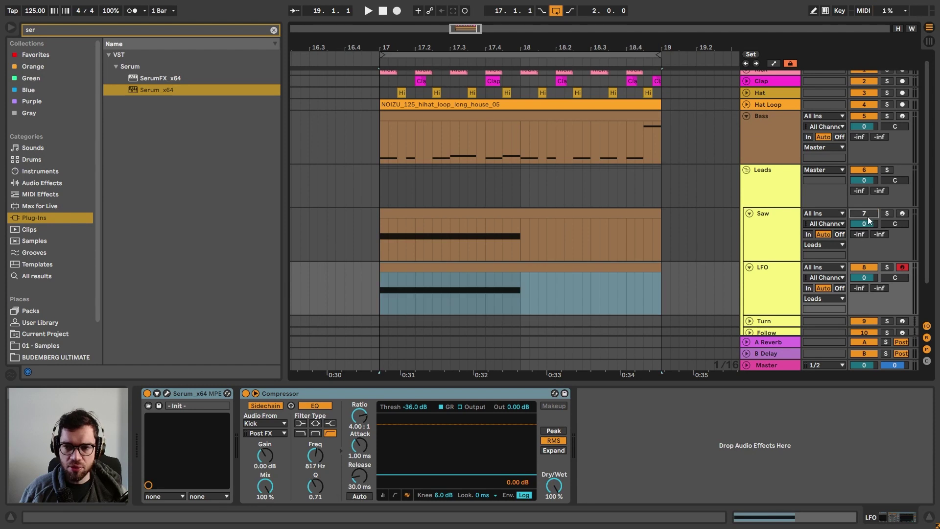
click(547, 210)
scroll(547, 211, down, 2)
click(515, 222)
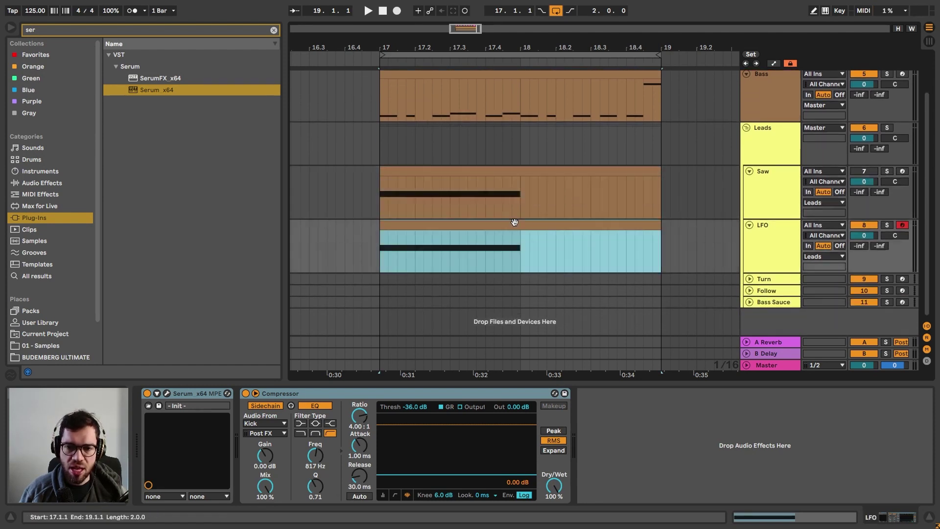
- In the LFO track's Serum, enable the MG Low 12 filter for oscillators A and B and set its cutoff to 99 Hz
click(166, 395)
key(space)
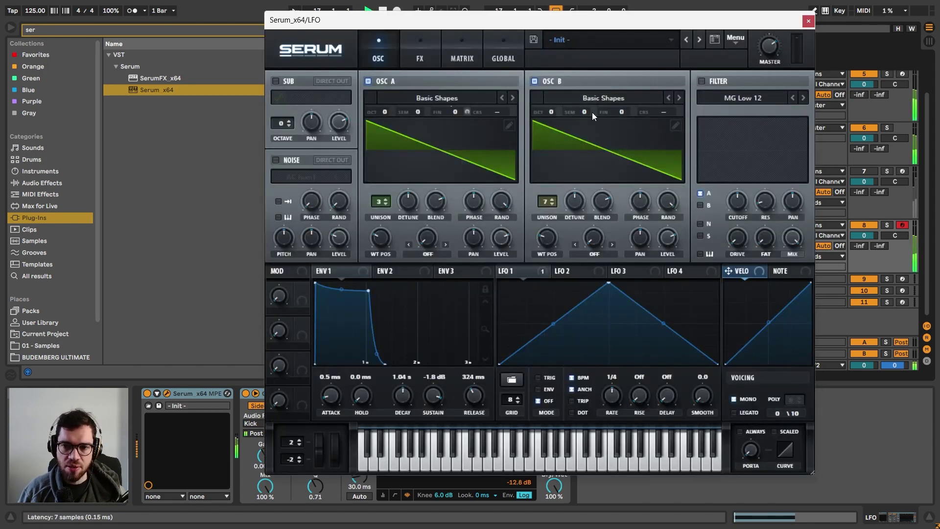
key(space)
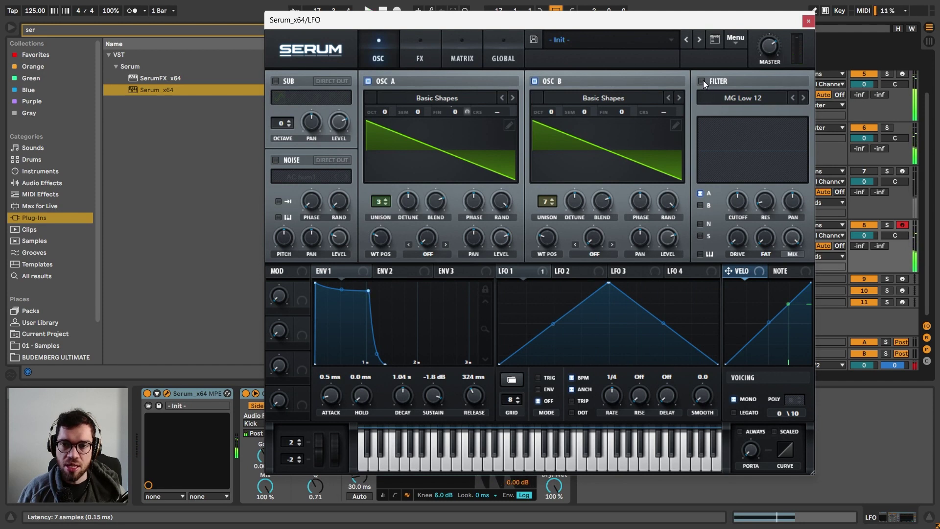
click(699, 205)
mouse_move(735, 203)
drag(735, 203, 733, 222)
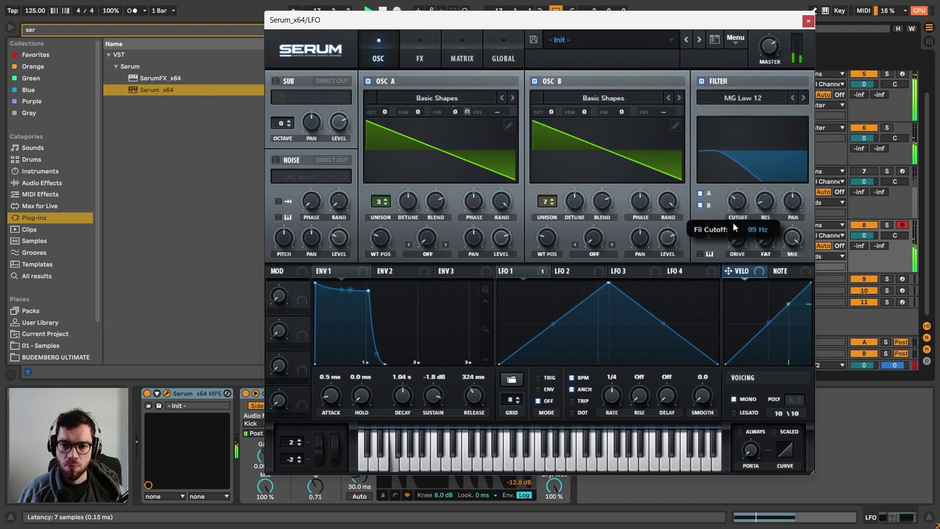
key(space)
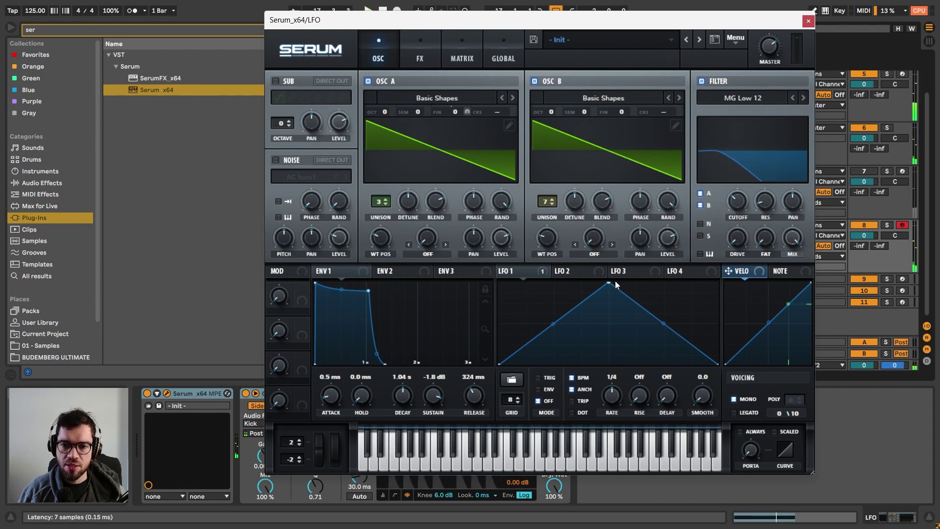
- Reshape LFO 1 with its peak near the start and a curved decay, and assign it to the filter cutoff
drag(606, 283, 506, 283)
drag(613, 324, 612, 335)
drag(527, 271, 737, 201)
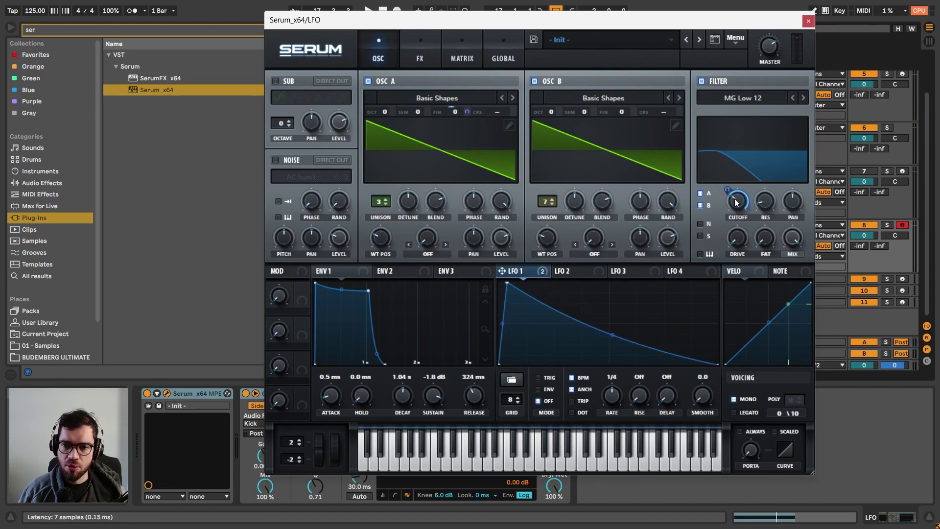
- While the loop plays, set LFO 1's rate to 1/16 and reduce its modulation depth on the filter cutoff
key(space)
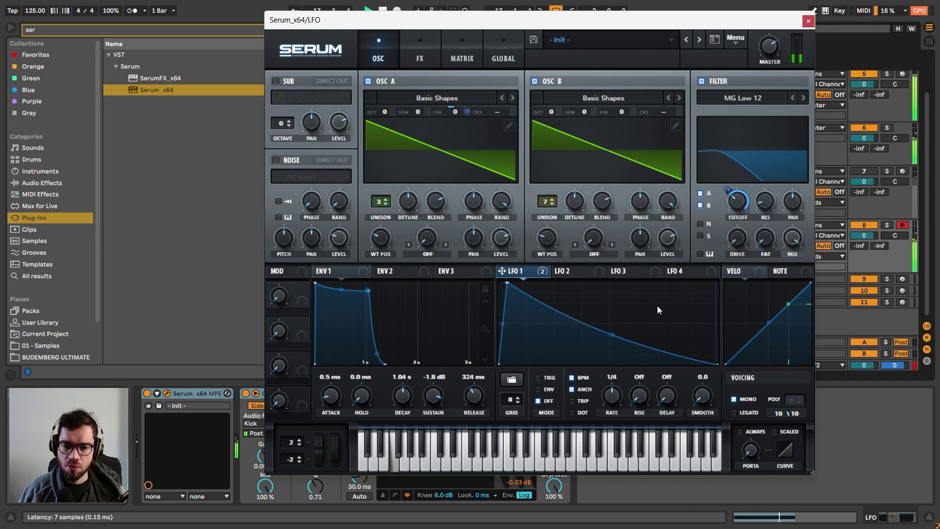
drag(612, 400, 623, 393)
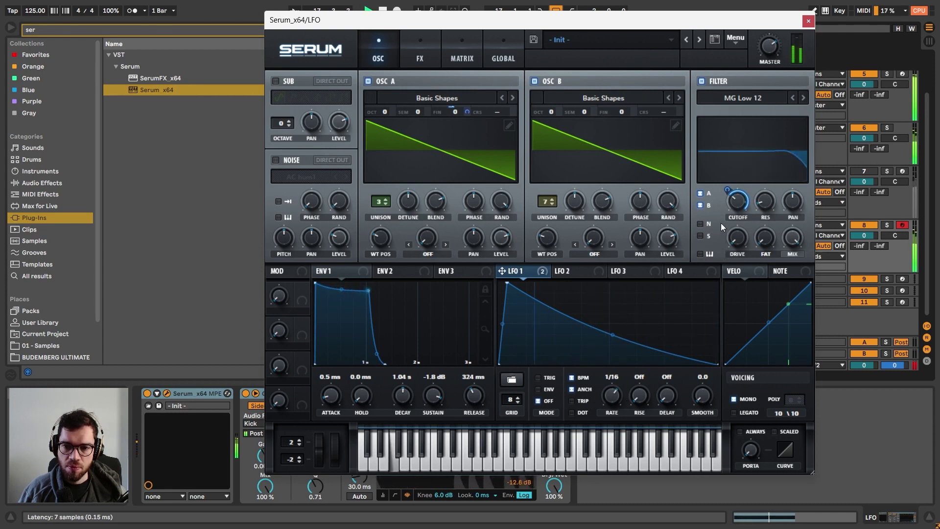
drag(727, 189, 727, 199)
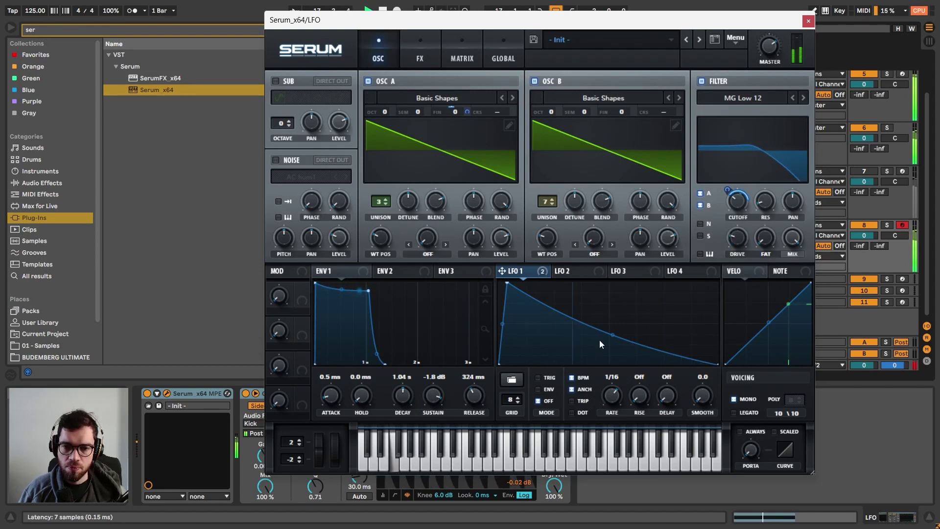
- Move LFO 1's peak slightly later and bend both its rise and decay segments into steeper curves
drag(613, 335, 612, 346)
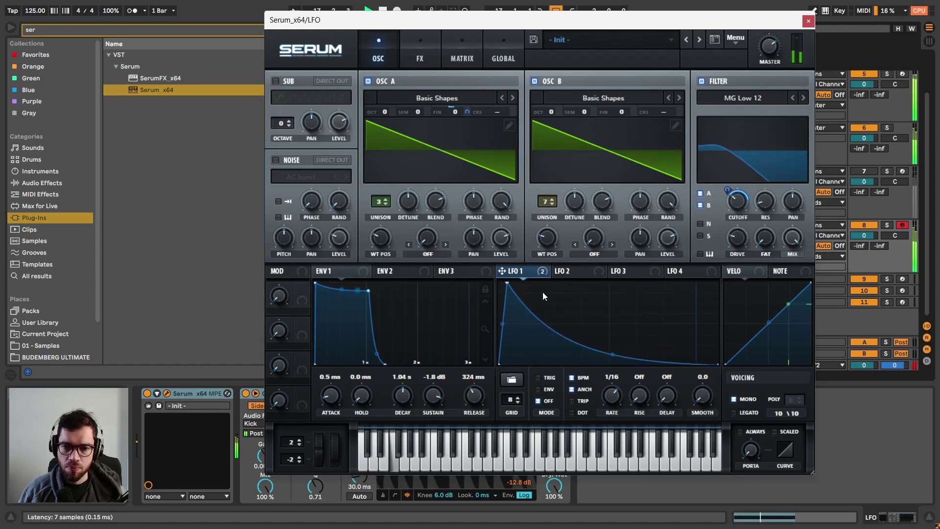
drag(506, 282, 541, 283)
drag(519, 327, 519, 339)
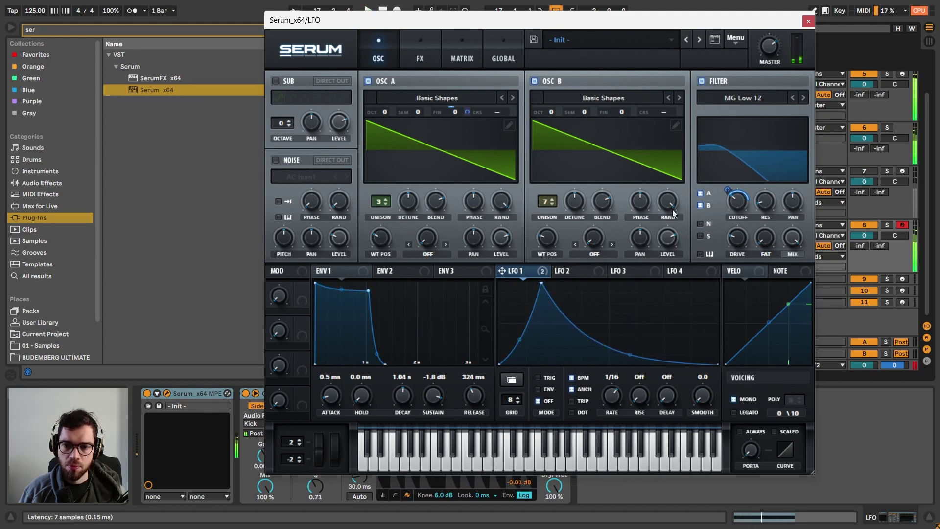
- Try the MG Low 18 filter type on the oscillators and listen to the loop
click(803, 96)
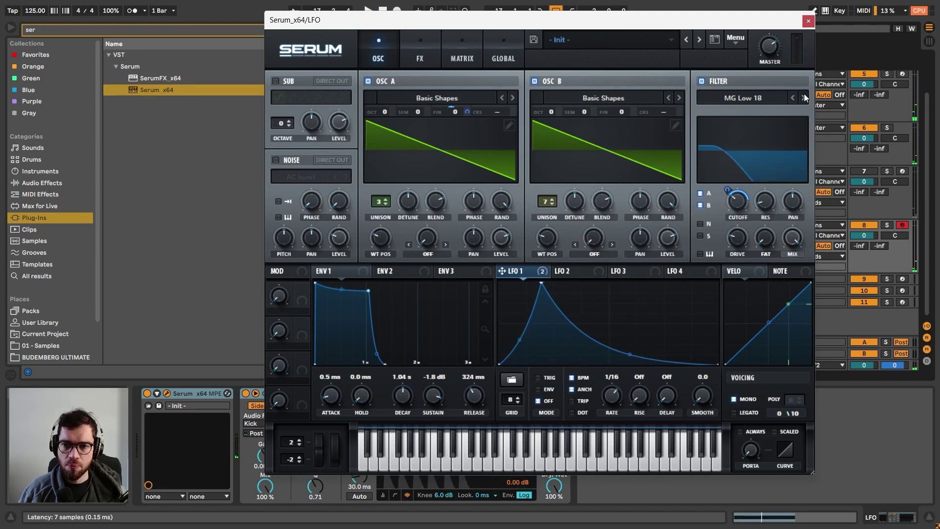
key(space)
click(793, 98)
key(space)
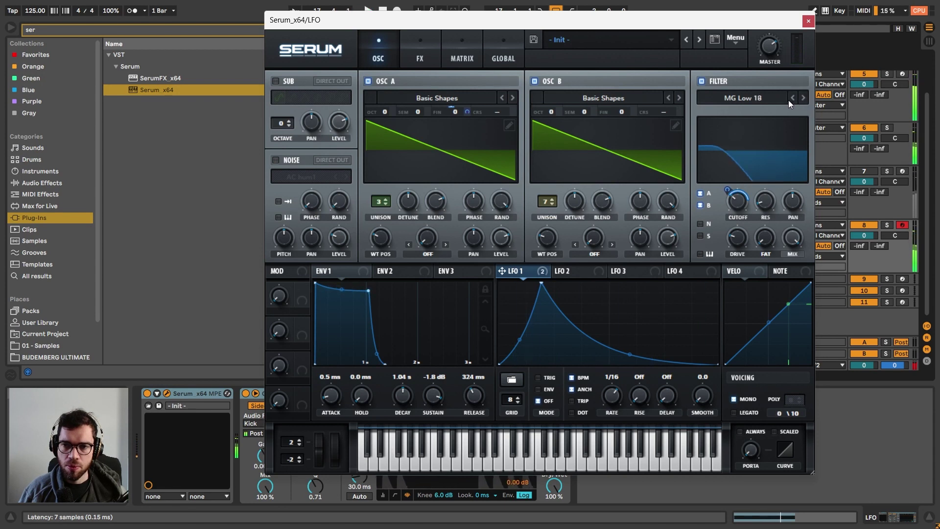
- Disable the oscillator filter and remove all modulators from its cutoff
click(701, 81)
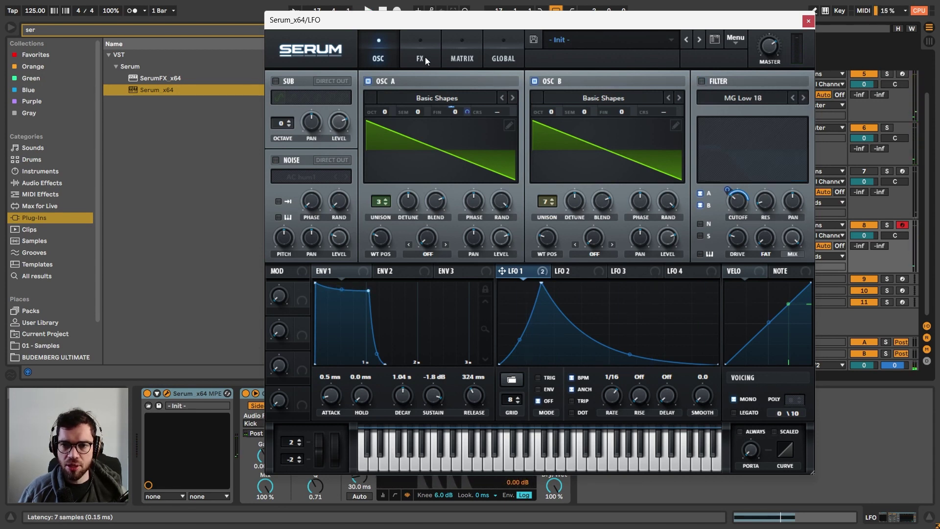
right_click(732, 190)
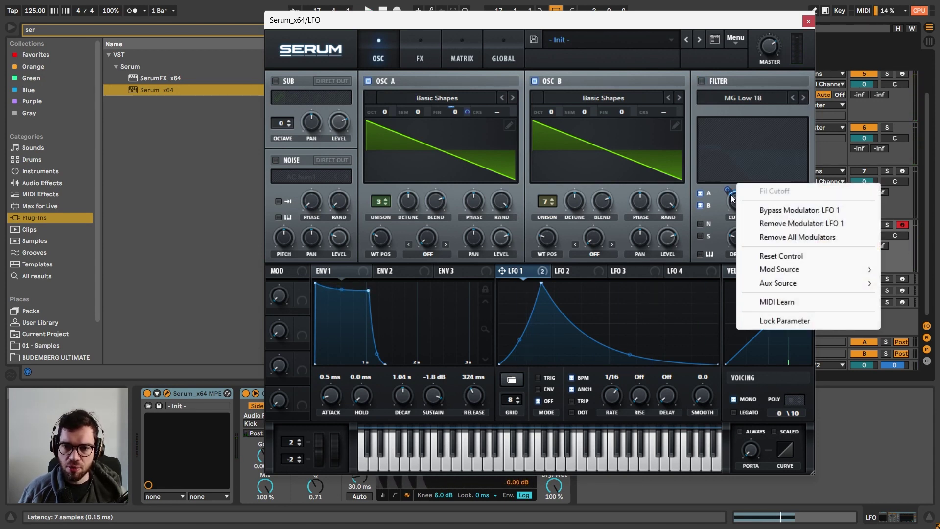
click(750, 233)
- Enable the Filter effect at the end of the effects chain and assign LFO 1 to its cutoff
click(424, 49)
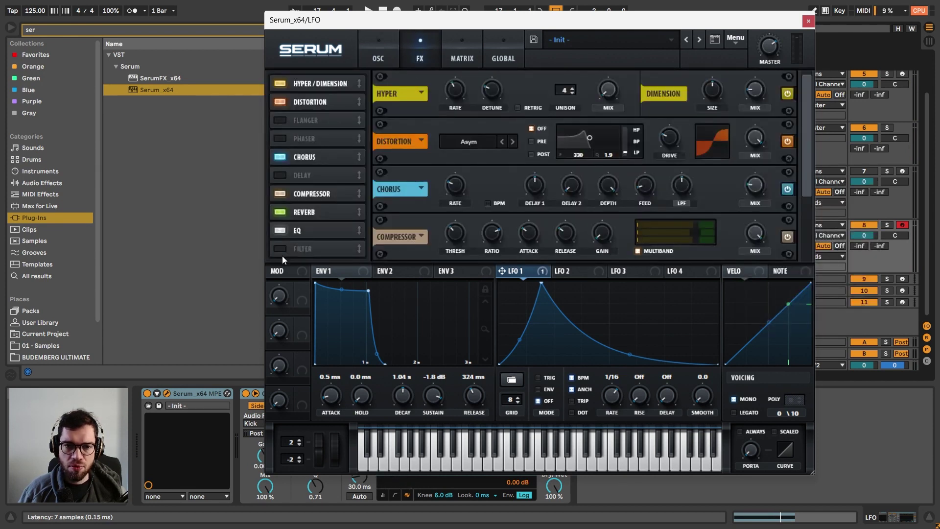
drag(811, 121, 811, 205)
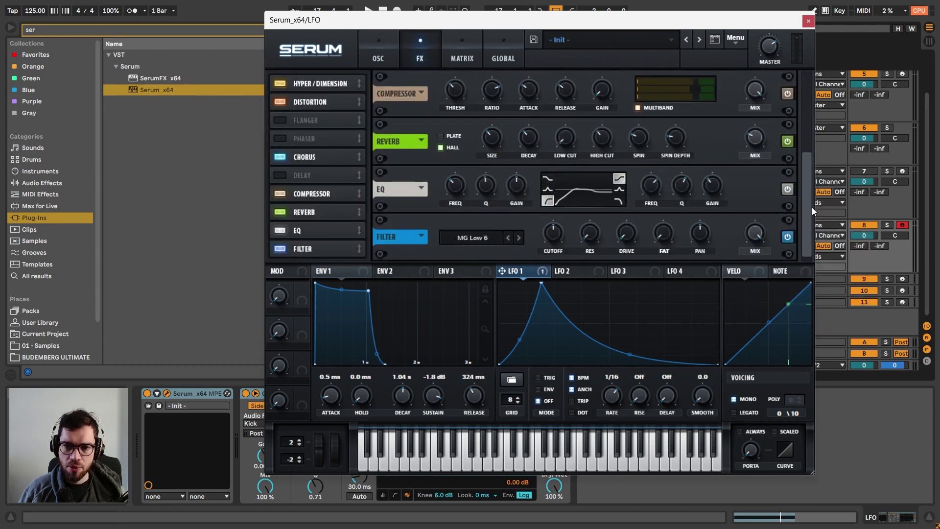
drag(502, 271, 553, 261)
key(space)
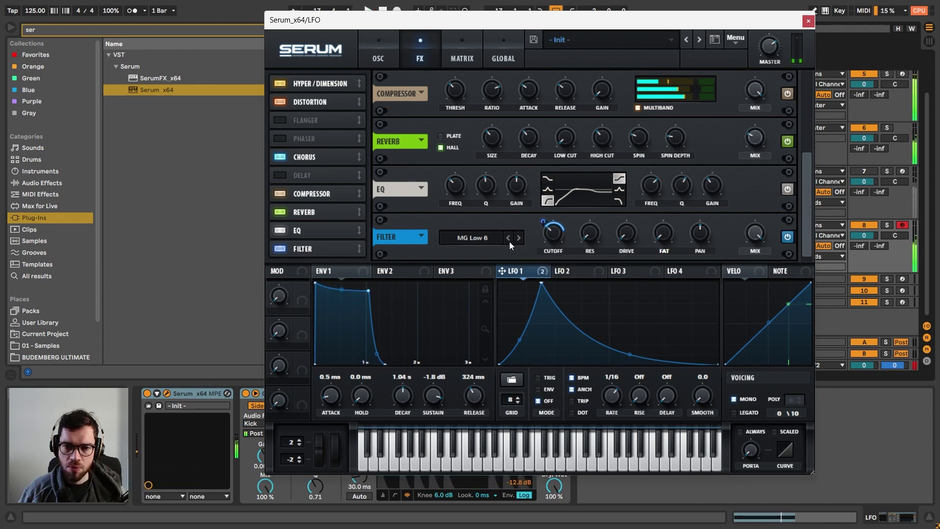
- Switch the Filter effect to MG Low 12 and adjust its Fat amount to 30% while the loop plays
click(518, 238)
key(space)
mouse_move(548, 216)
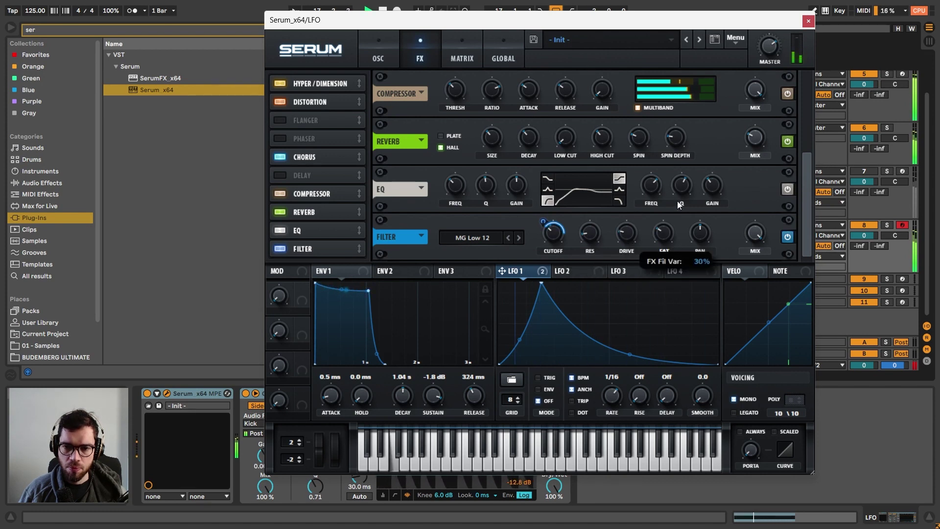
- Move LFO 1's peak back close to the start and straighten its decay into a nearly linear slope
drag(541, 283, 510, 268)
drag(615, 353, 611, 332)
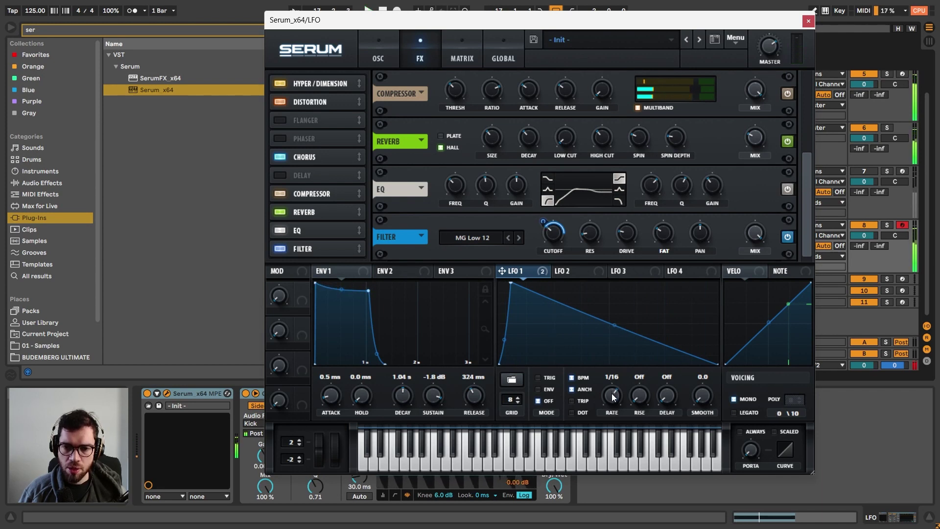
- Try other rates for LFO 1, return it to 1/16, and assign Macro 1 to the LFO rate
drag(612, 396, 612, 407)
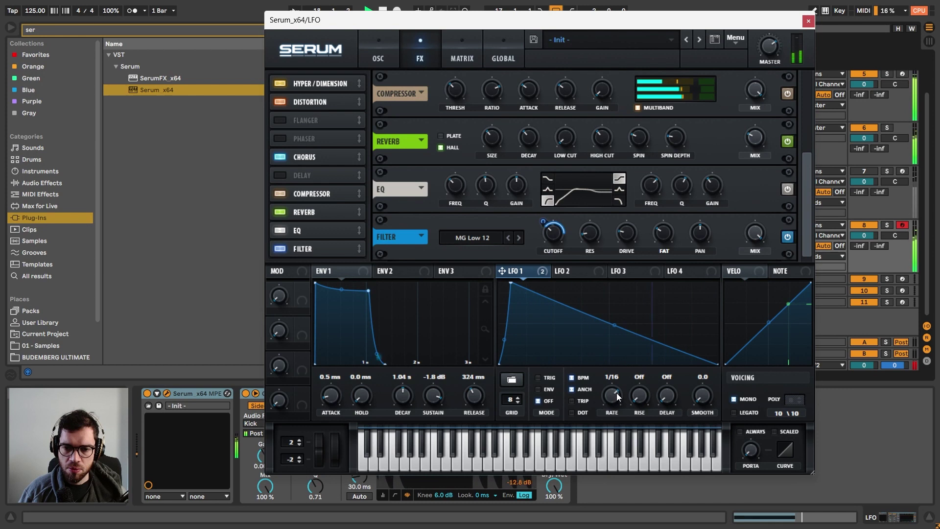
drag(617, 403, 618, 395)
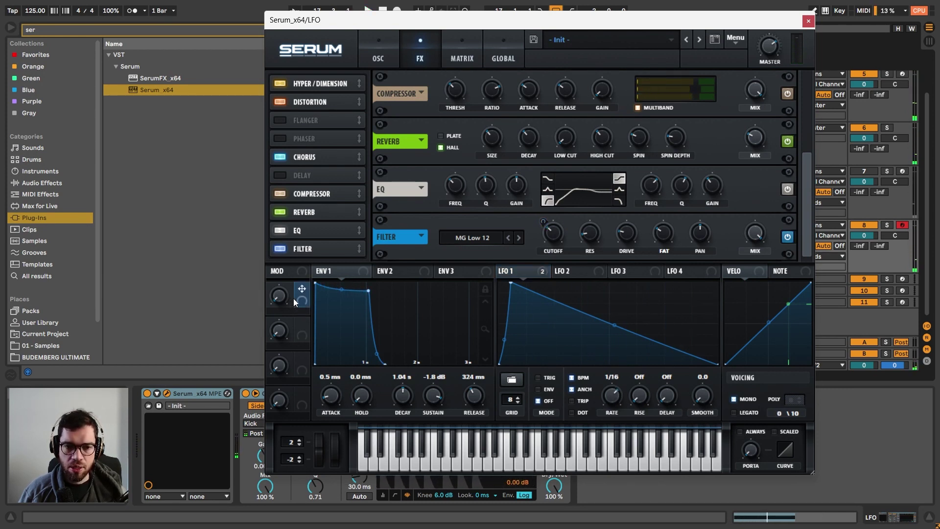
drag(615, 393, 604, 424)
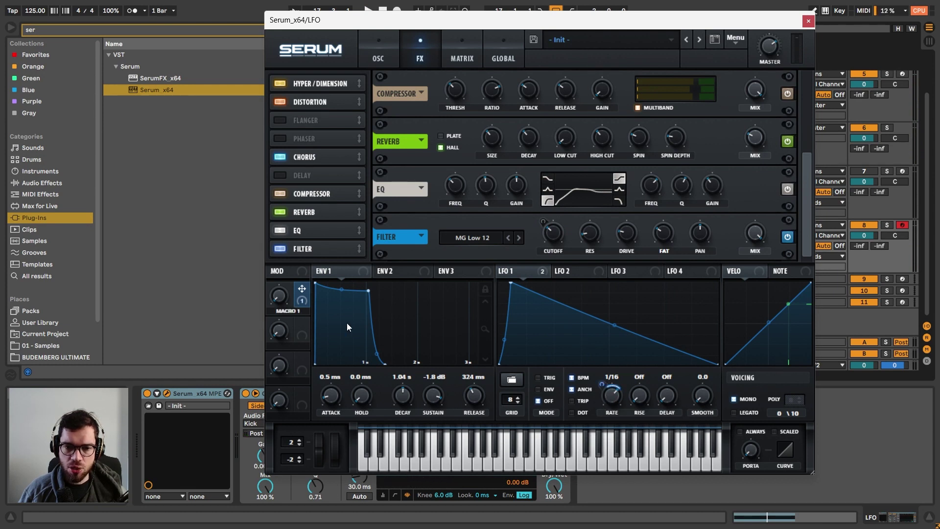
- Audition the Macro 1 knob during playback, rename the macro RATE, and close the LFO track's Serum window
key(space)
drag(283, 295, 292, 224)
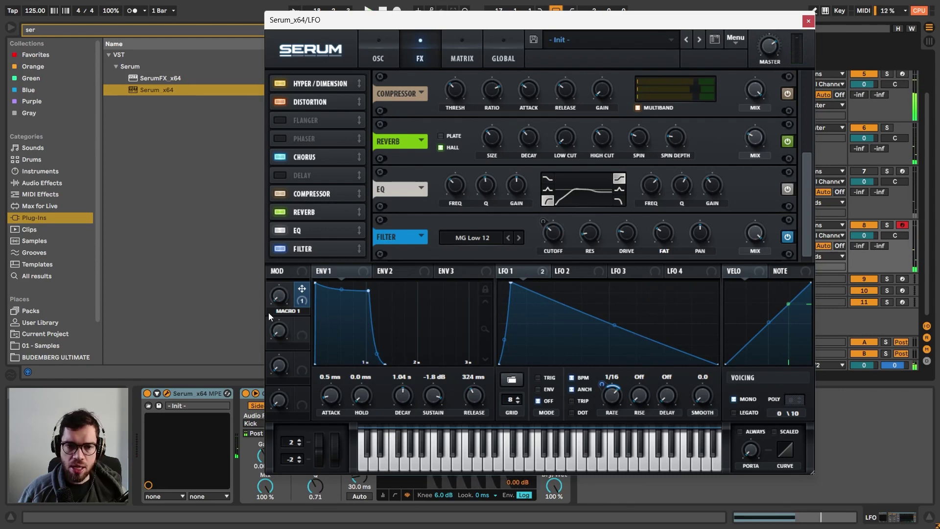
double_click(288, 311)
text(RATE)
key(Return)
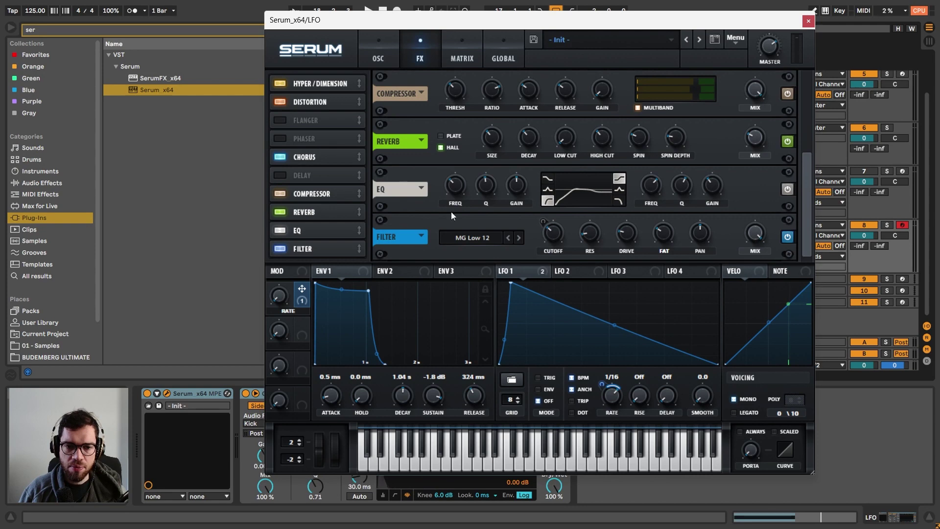
click(807, 21)
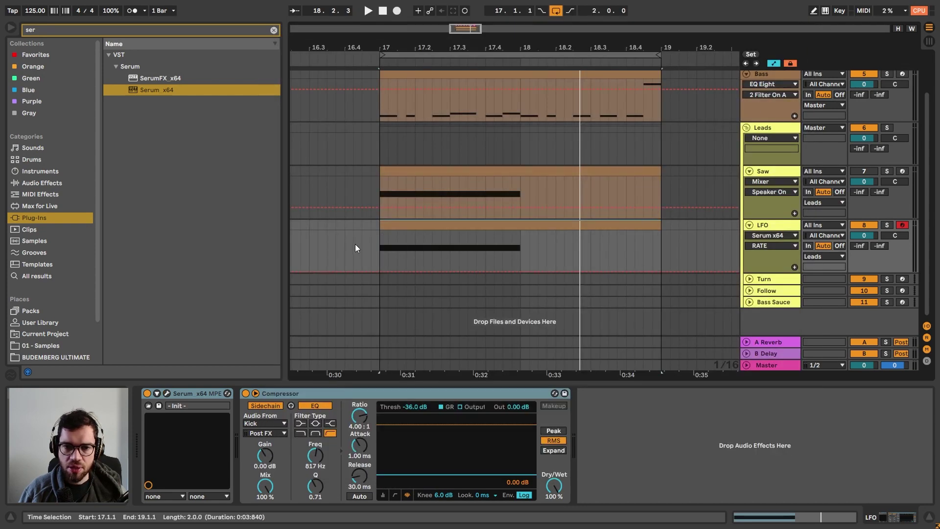
- Draw RATE automation on the LFO track that ramps from 0 early in bar 17 to about 0.54 at bar 18, and play it
click(372, 255)
click(382, 269)
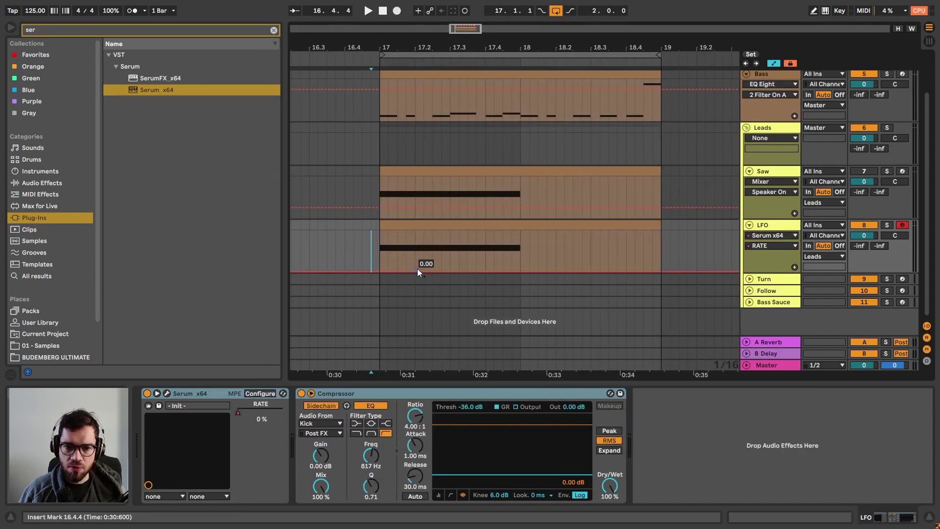
click(441, 270)
drag(441, 271, 520, 250)
key(space)
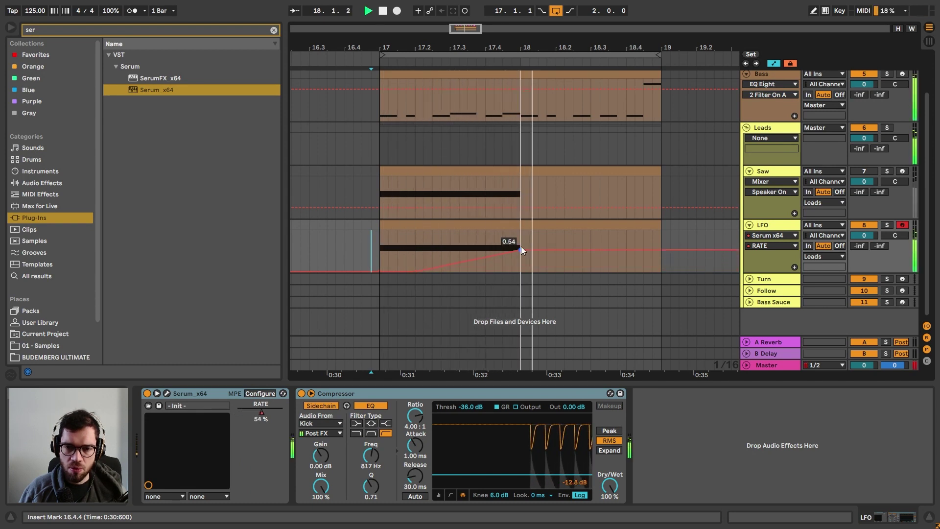
- Move the LFO clip to start at bar 18, reactivate the Saw track, and play the loop
click(483, 223)
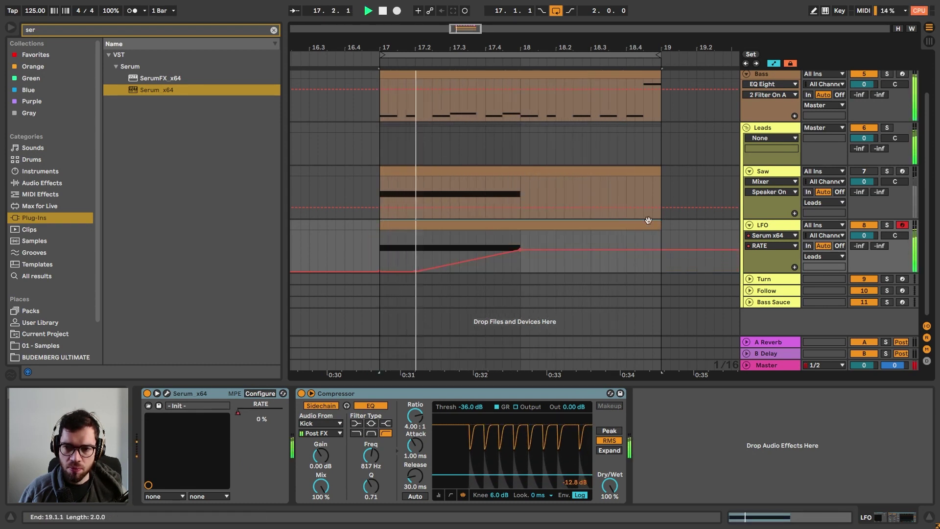
key(space)
drag(409, 222, 550, 225)
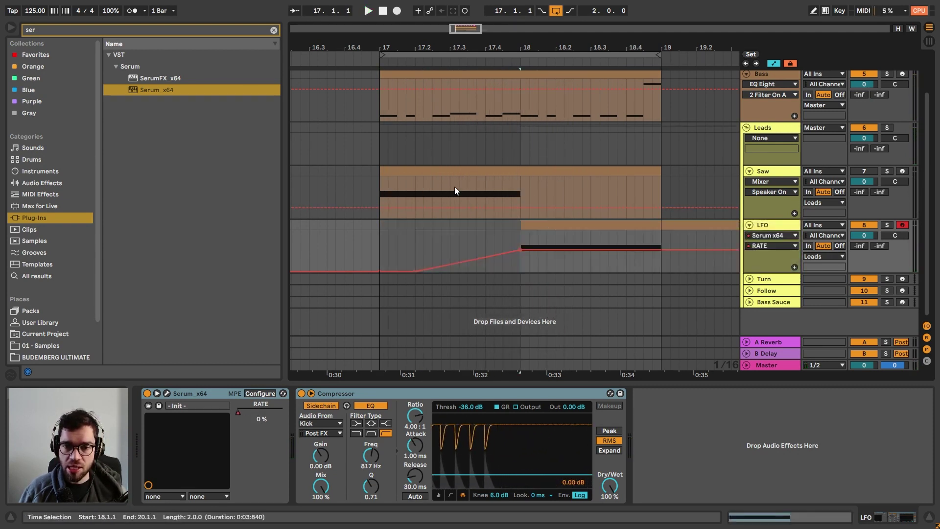
click(362, 156)
click(864, 170)
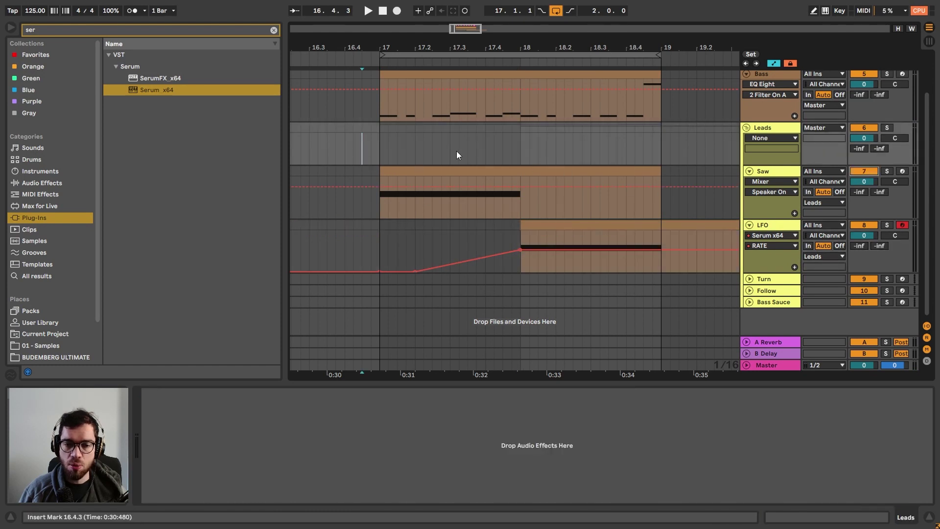
key(space)
- Reshape the LFO track's RATE automation to stay at 0 at bar 18 and jump to about 0.55 late in that bar
key(a)
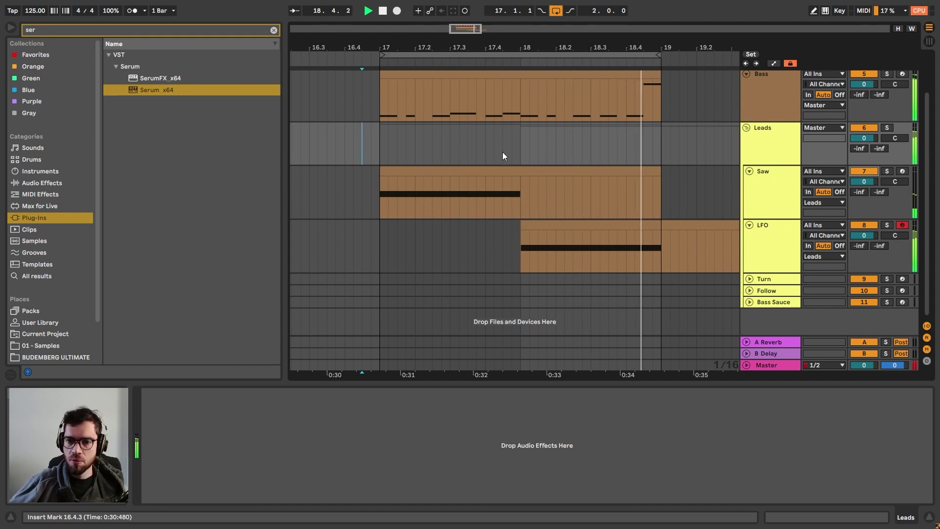
key(a)
drag(574, 250, 617, 271)
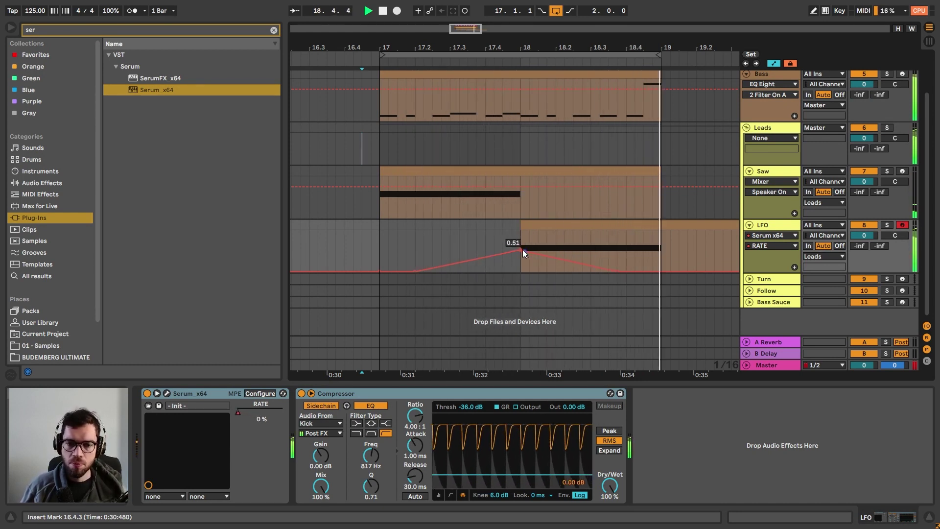
drag(522, 249, 520, 271)
drag(619, 270, 620, 249)
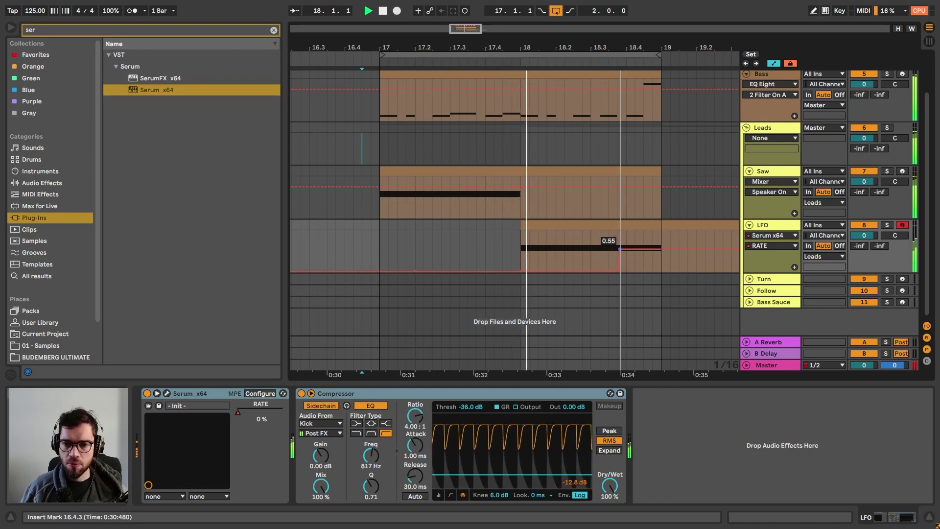
click(616, 270)
click(583, 238)
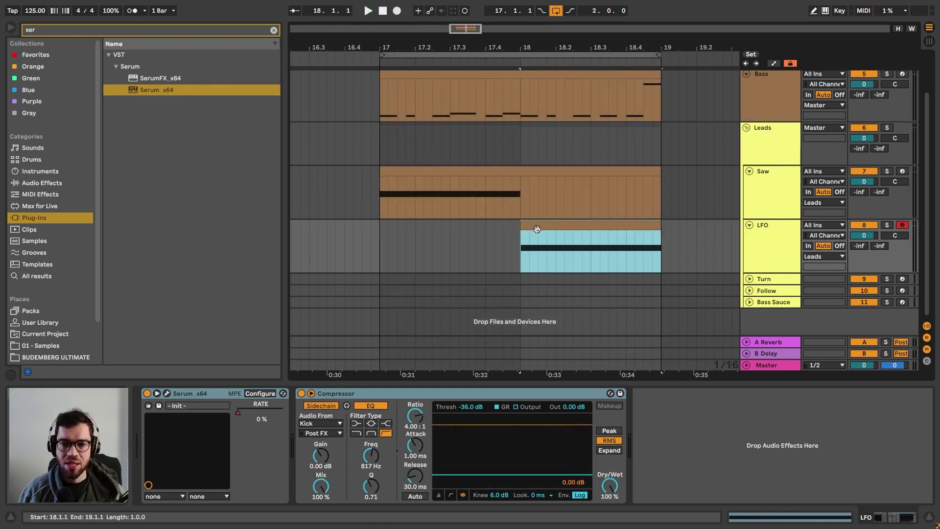
- Copy the Serum instrument and sidechain Compressor from the Saw track onto the Turn track and unfold the Turn track
click(778, 280)
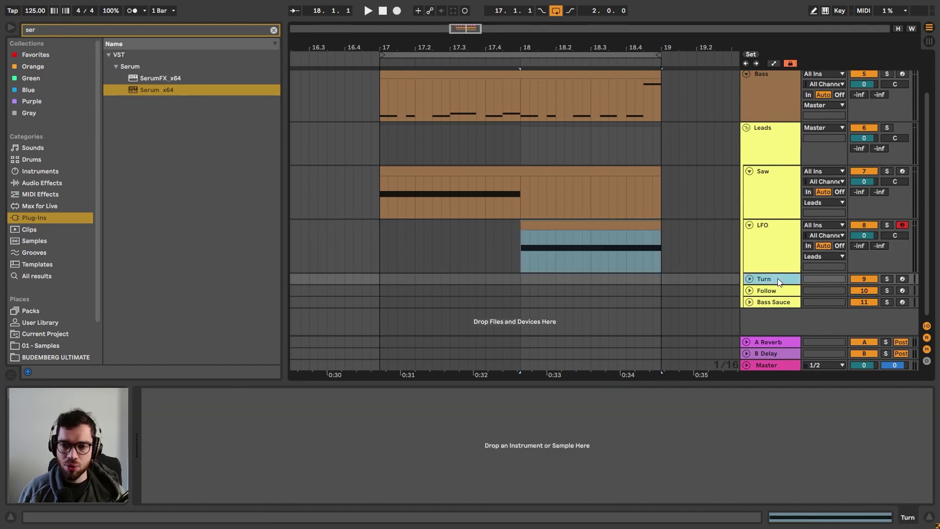
click(783, 249)
click(765, 199)
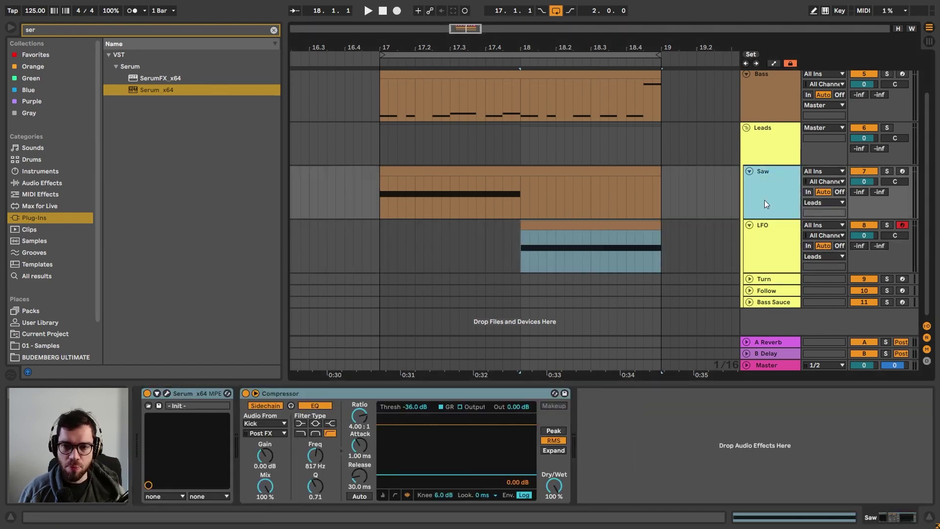
click(266, 399)
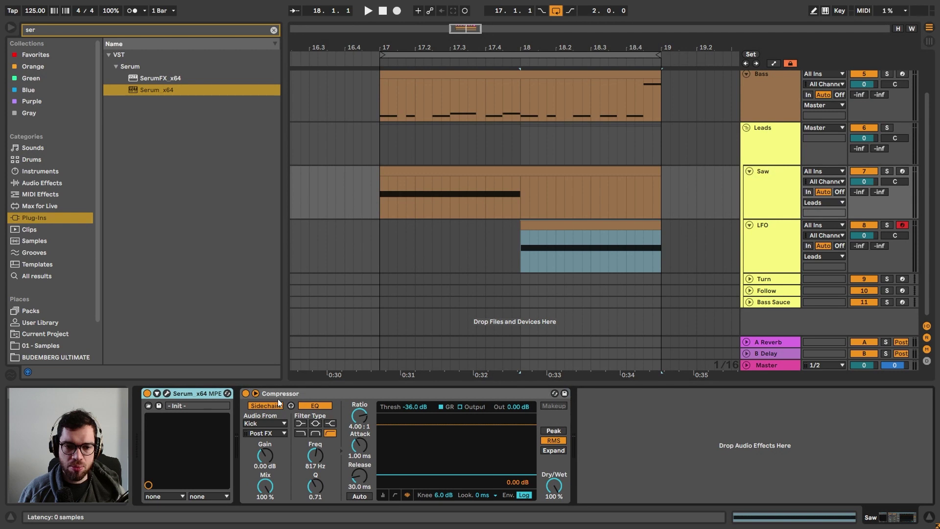
click(294, 396)
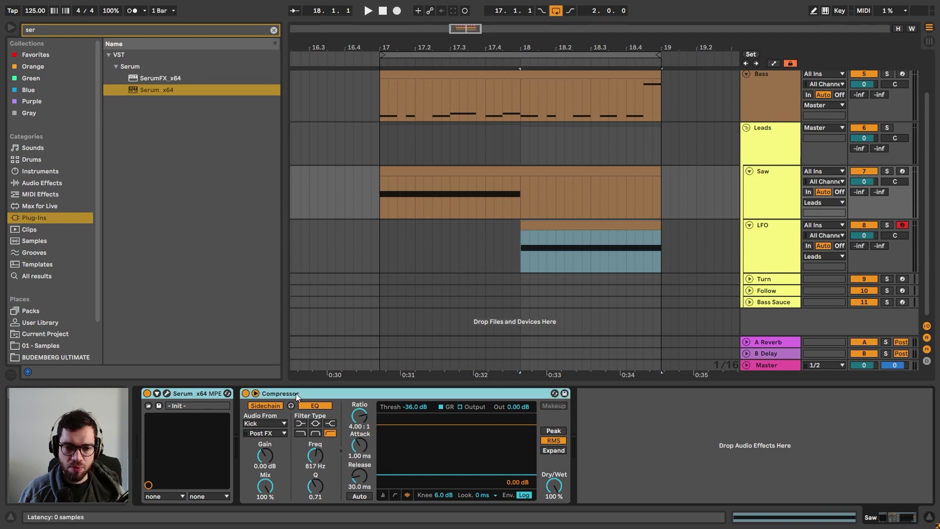
click(786, 279)
click(691, 429)
key(ctrl+v)
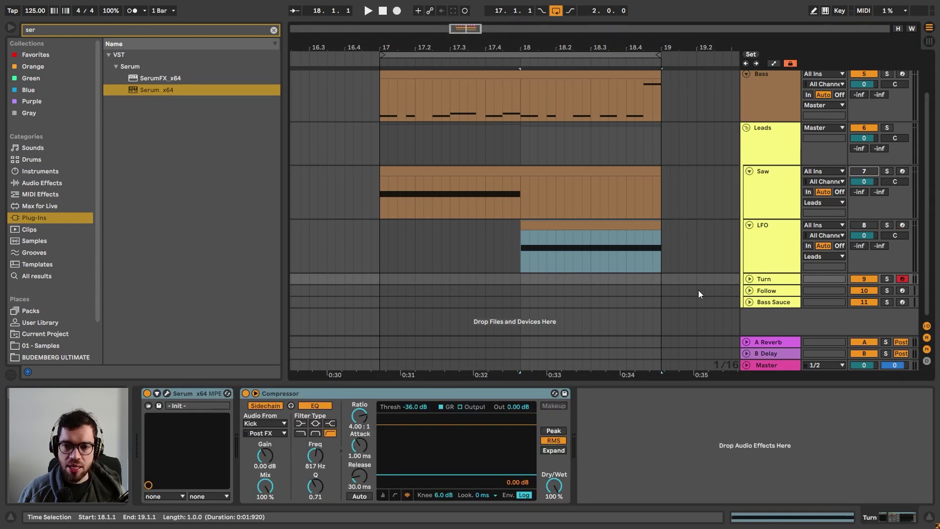
click(749, 279)
scroll(622, 220, down, 1)
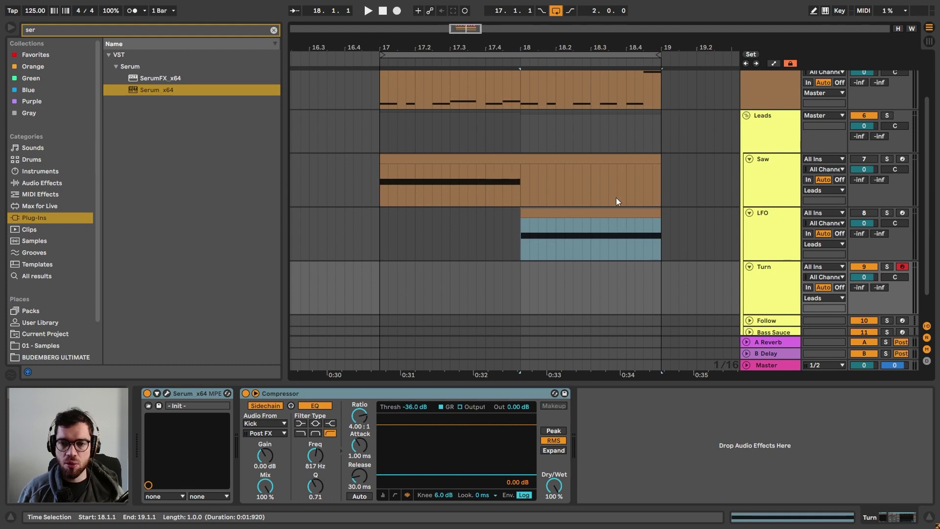
- Copy the Bass notes from 17.4 to 18 onto the Turn track at the same position and play the loop
click(626, 105)
scroll(563, 103, up, 1)
drag(492, 104, 520, 107)
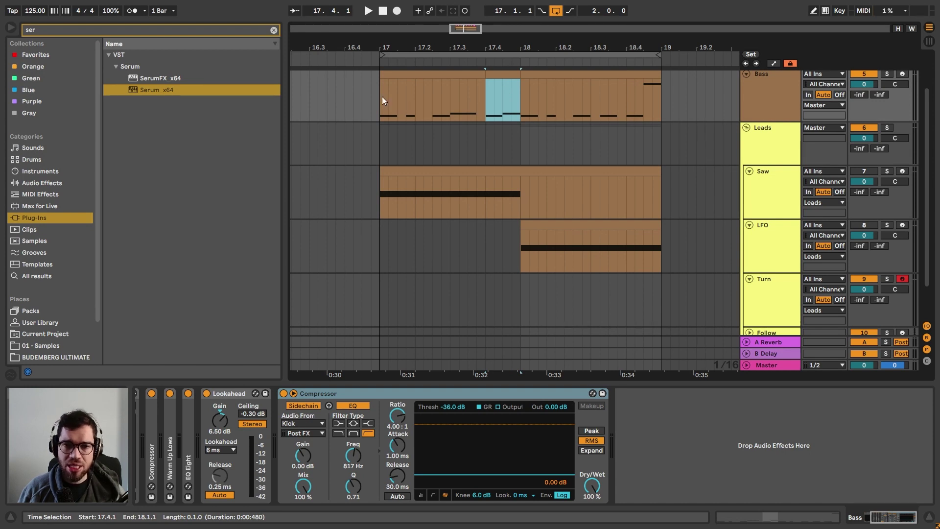
scroll(539, 265, down, 2)
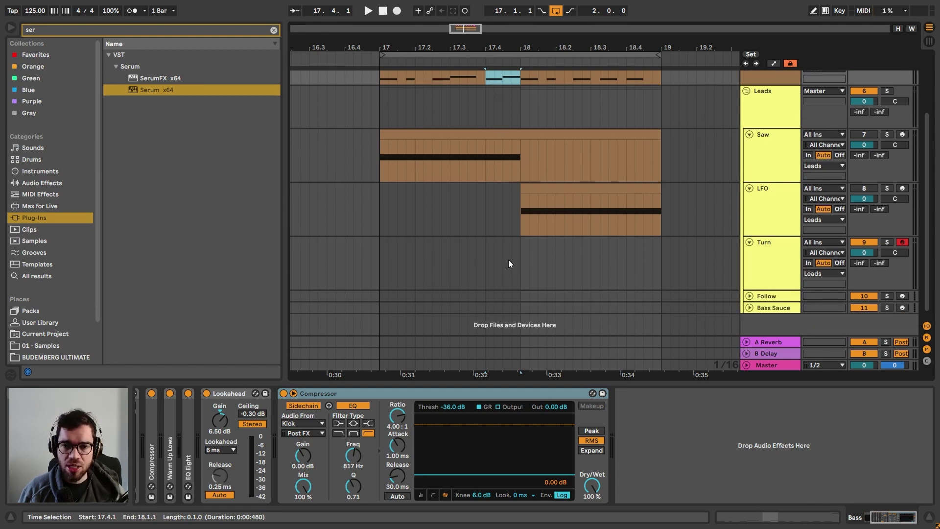
click(490, 261)
key(ctrl+v)
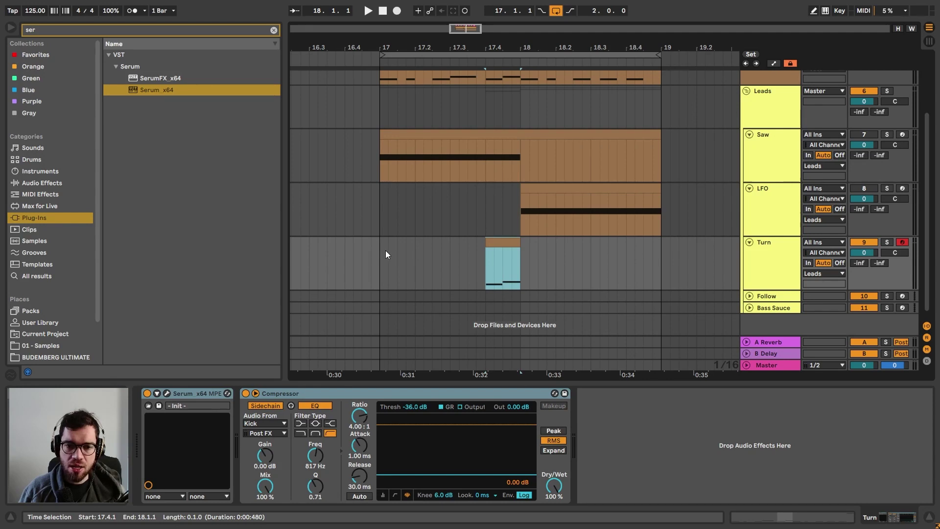
click(386, 251)
key(space)
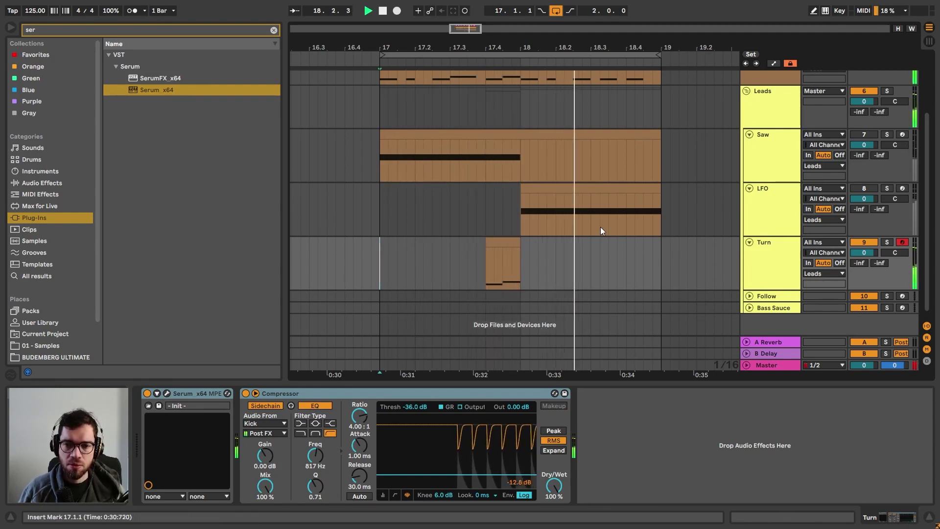
- Copy the Bass notes from 18.4 to 19 onto the Turn track at the same position and play them briefly
scroll(617, 229, up, 3)
key(space)
drag(634, 114, 658, 120)
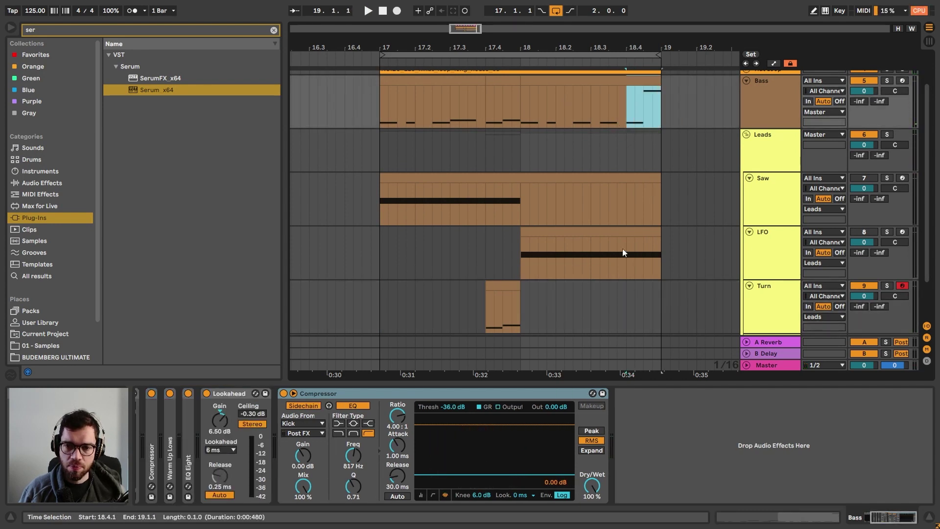
click(630, 310)
key(ctrl+v)
key(space)
key(space)
- Set the groove to None for both Turn clips, at 17.4 and 18.4
double_click(501, 283)
click(491, 410)
key(ctrl+a)
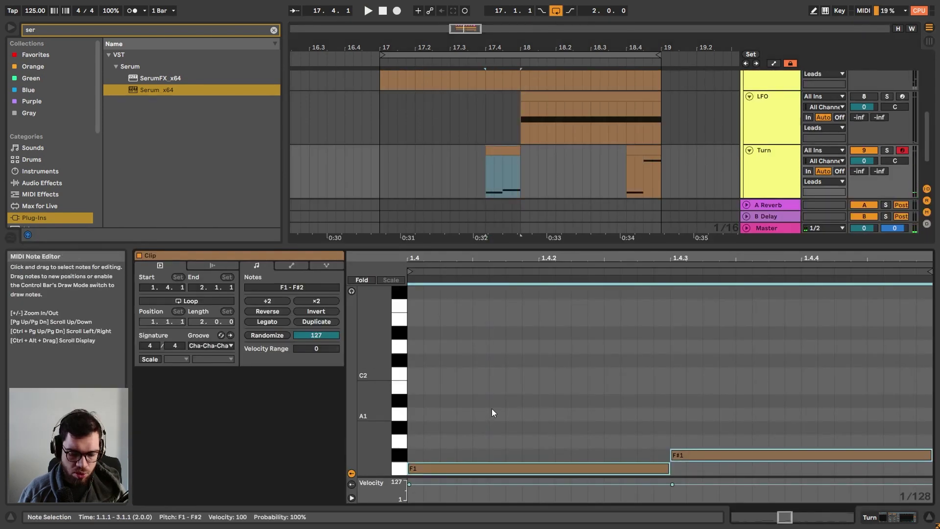
click(222, 346)
click(210, 358)
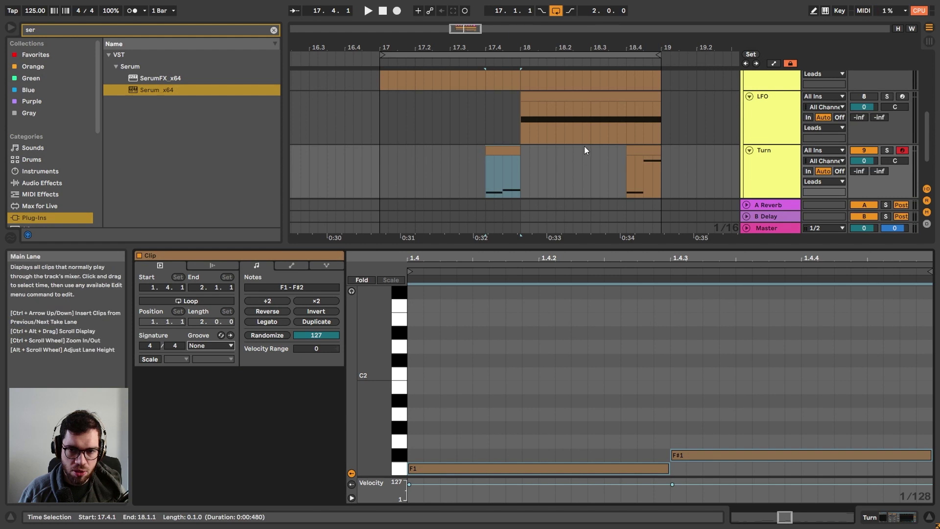
click(645, 151)
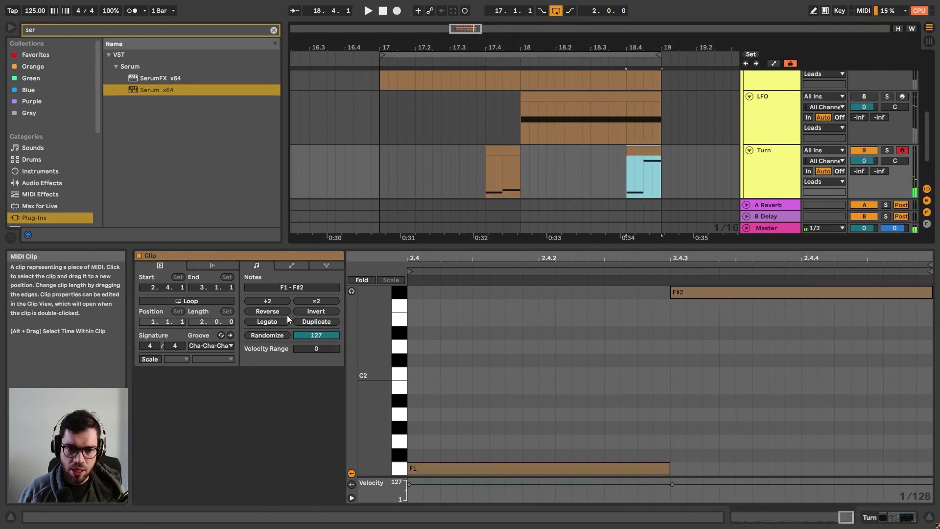
click(203, 343)
click(207, 354)
click(424, 471)
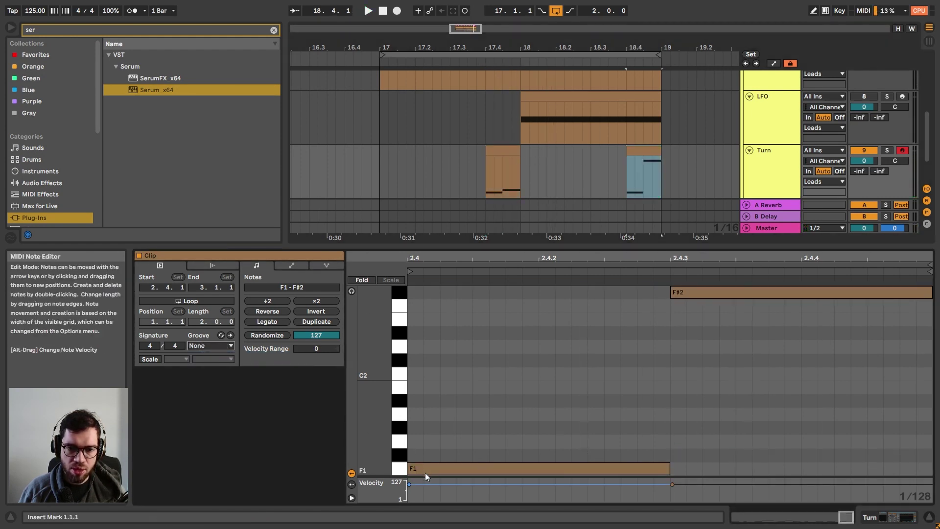
drag(424, 470, 414, 470)
key(ctrl+z)
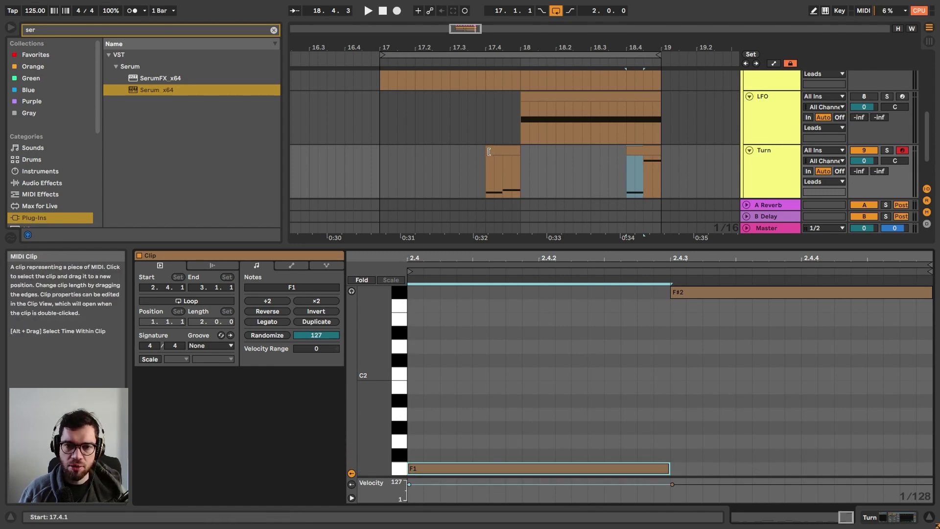
- Audition the Turn clips, and set the Turn track's Serum oscillators A and B to wavetable position 4, with oscillator A's unison at 1
click(503, 167)
key(space)
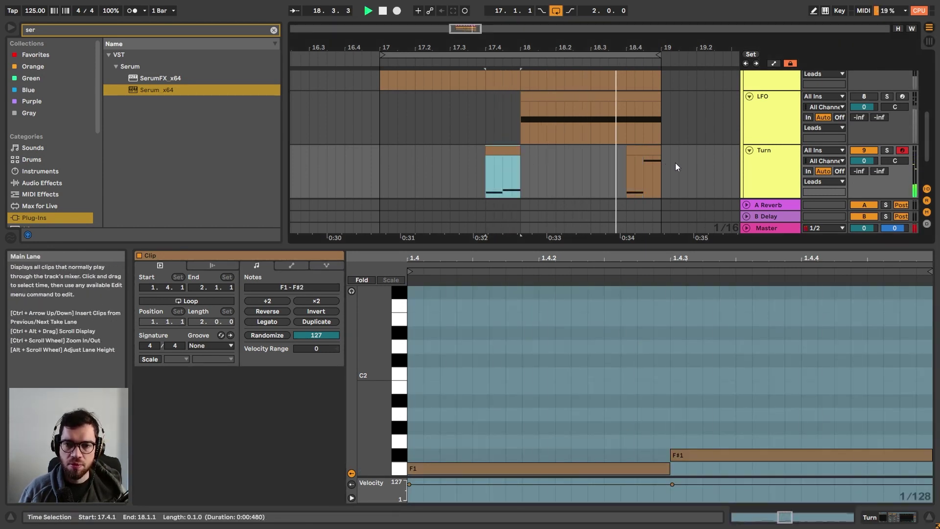
key(space)
click(448, 150)
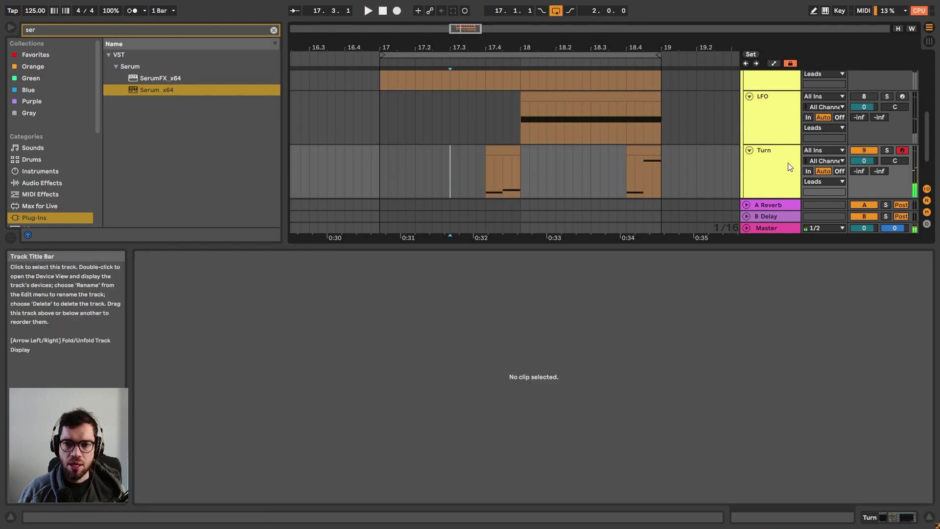
click(788, 162)
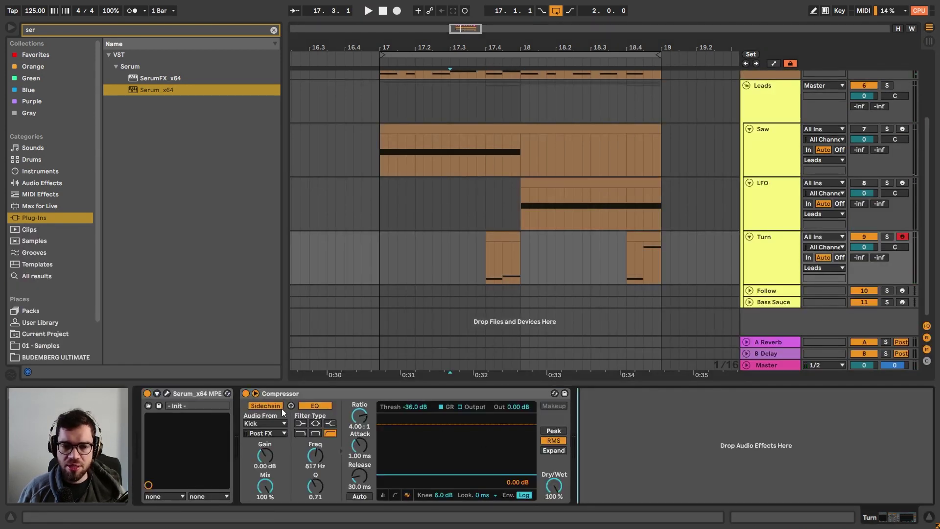
click(494, 235)
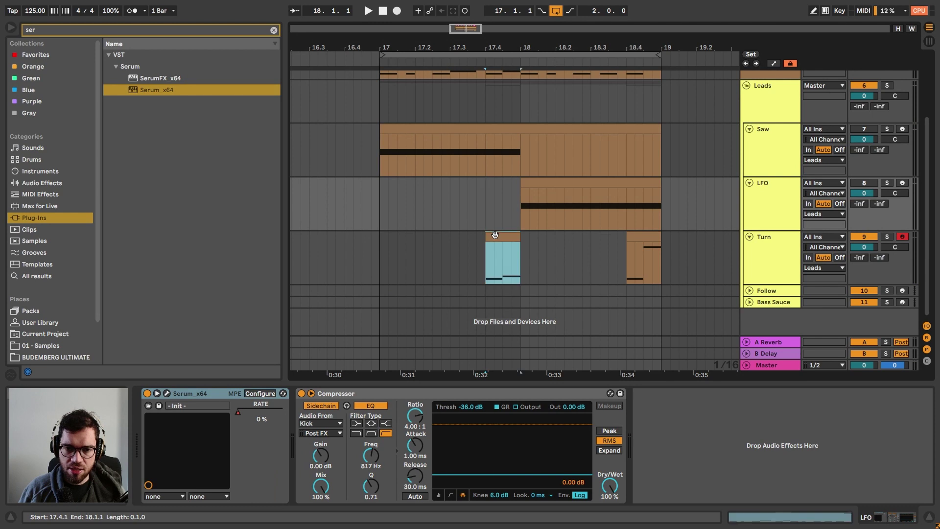
click(167, 393)
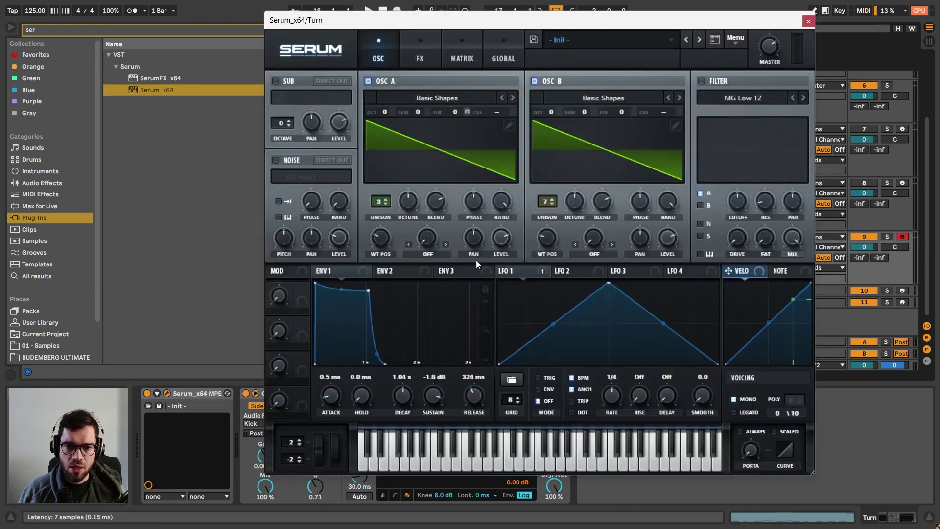
drag(544, 243, 554, 213)
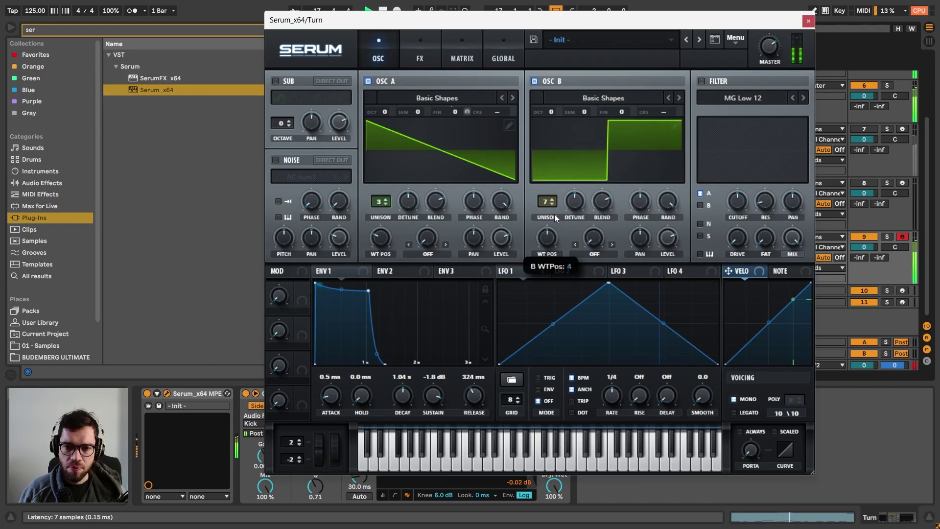
mouse_move(384, 242)
mouse_down()
mouse_move(392, 218)
mouse_move(382, 214)
mouse_move(376, 230)
mouse_move(390, 233)
mouse_up()
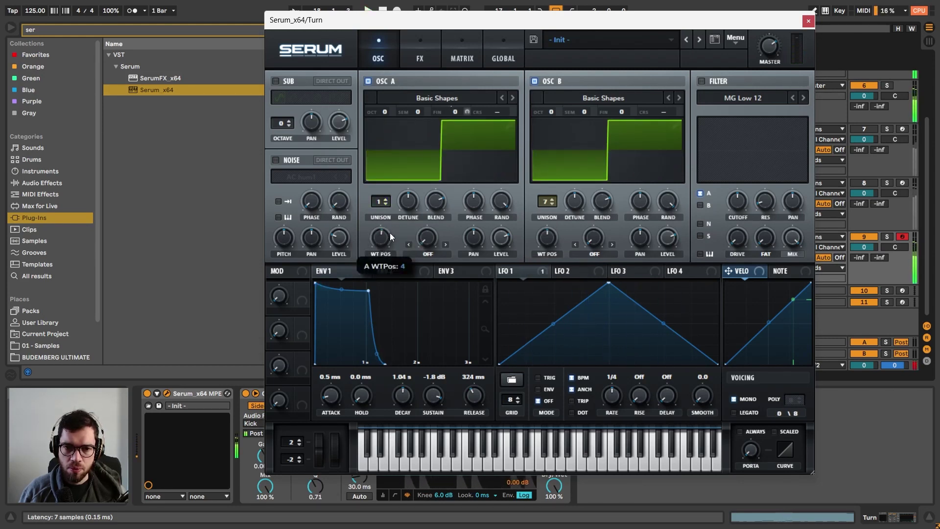
- Switch oscillator B to a triangle waveform and set its unison to 4
mouse_move(383, 112)
mouse_down()
mouse_move(386, 124)
mouse_move(387, 113)
mouse_up()
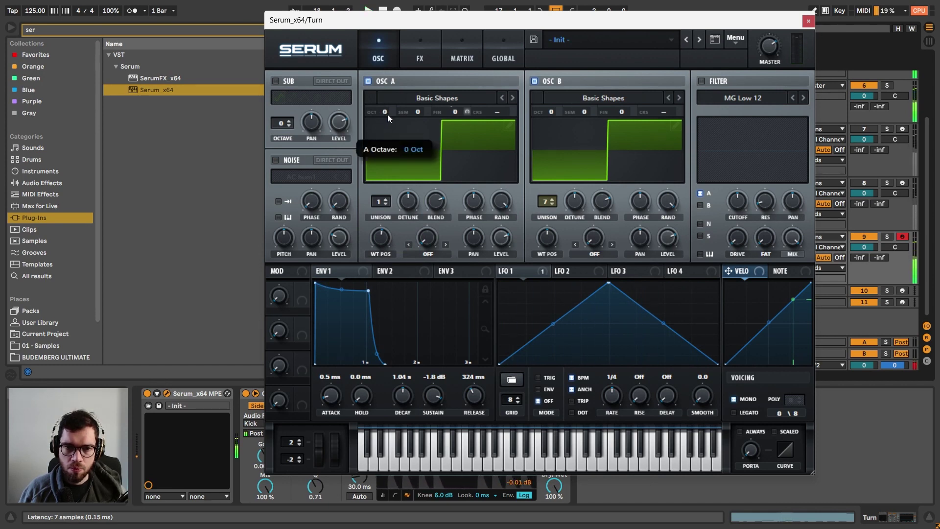
drag(542, 201, 545, 260)
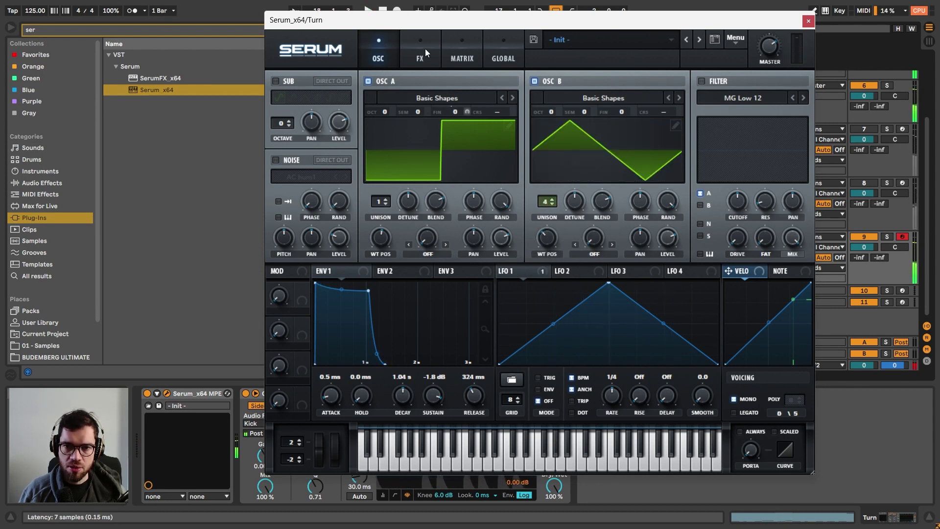
- Enable the filter on oscillators A and B and modulate its cutoff with Env 2, set to 587 ms decay and 0% sustain
click(392, 271)
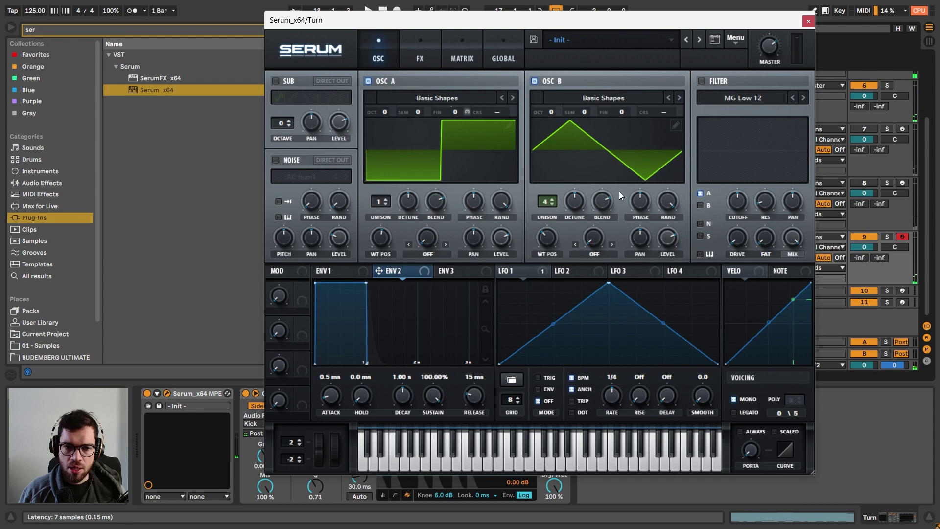
click(701, 82)
drag(369, 284, 341, 387)
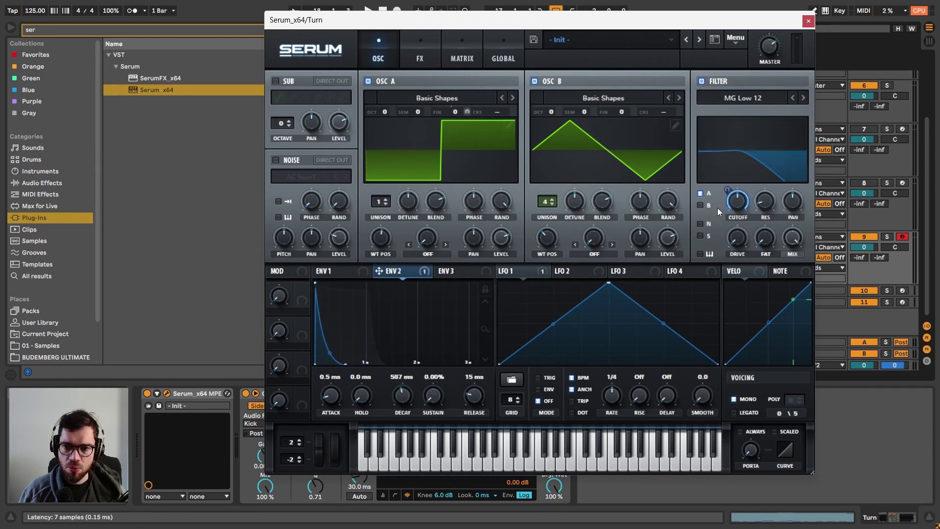
click(699, 205)
key(space)
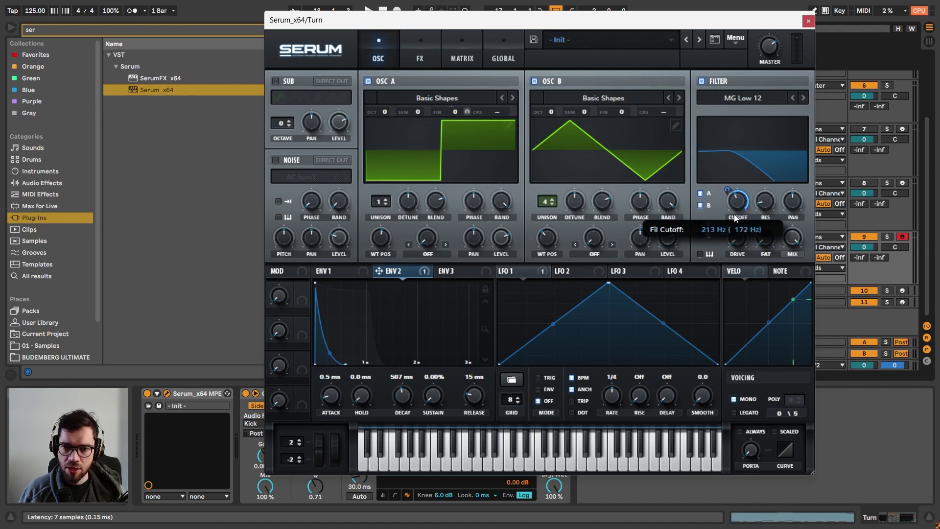
drag(727, 189, 730, 235)
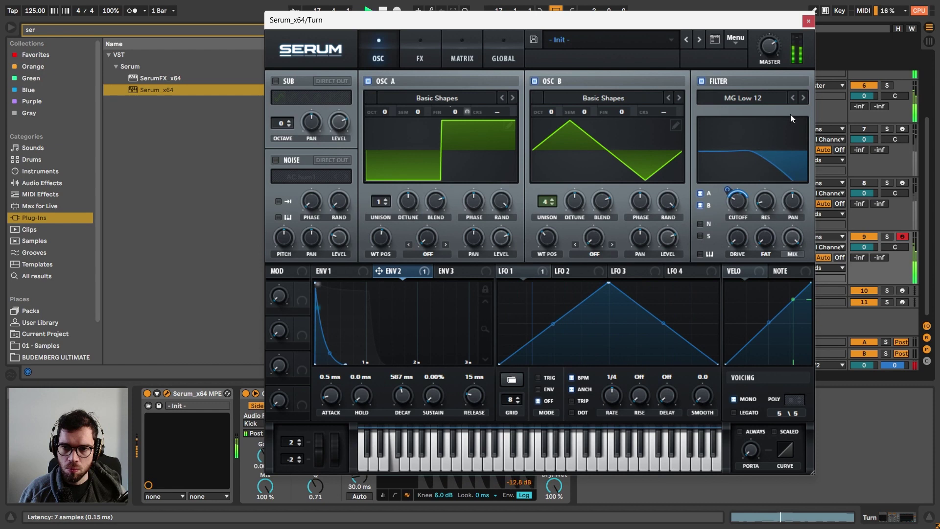
- Change the filter type to MG Low 24 and set Env 2 to 0.7 ms hold, 33.77% sustain and 87 ms release
click(803, 98)
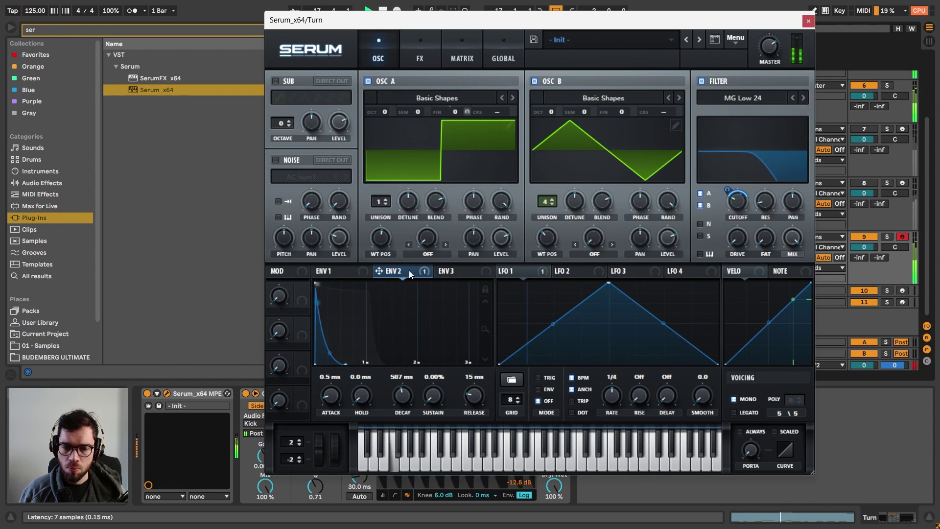
drag(366, 389, 368, 386)
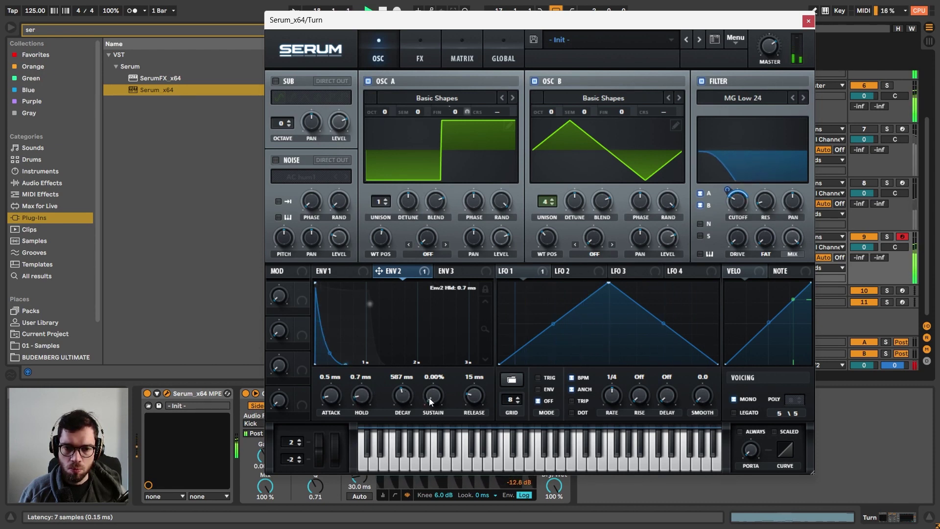
mouse_move(437, 392)
mouse_down()
mouse_move(473, 386)
mouse_move(437, 375)
mouse_up()
key(space)
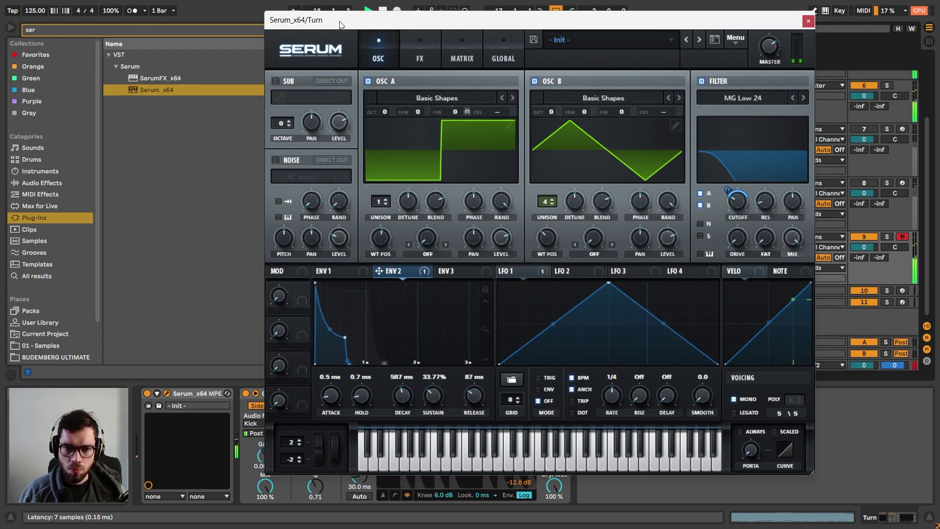
- Enable the Hyper/Dimension, Distortion, Chorus, Delay, Compressor, Reverb and EQ effects in the Turn track's Serum
click(422, 56)
click(287, 174)
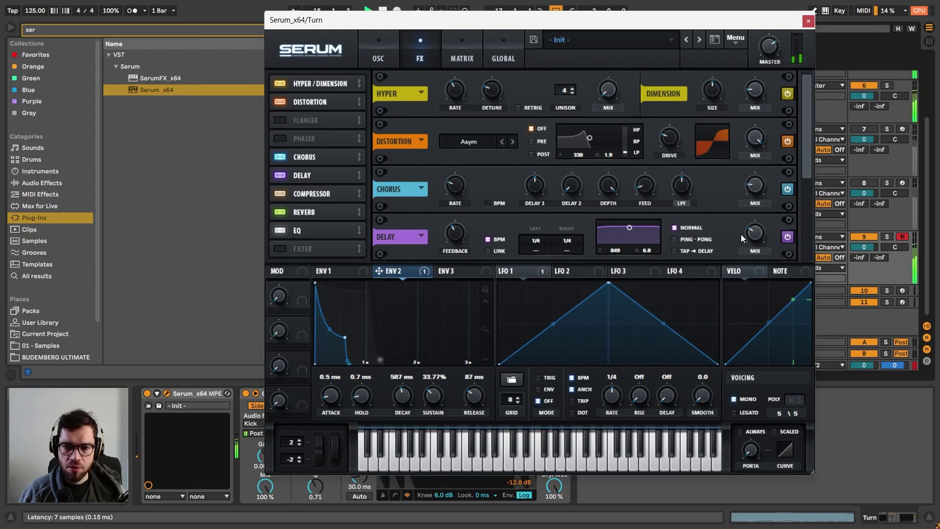
- Set the delay's filter frequency to 307 and width to 1.2, with delay times of 1/16 left and 1/8 right
key(space)
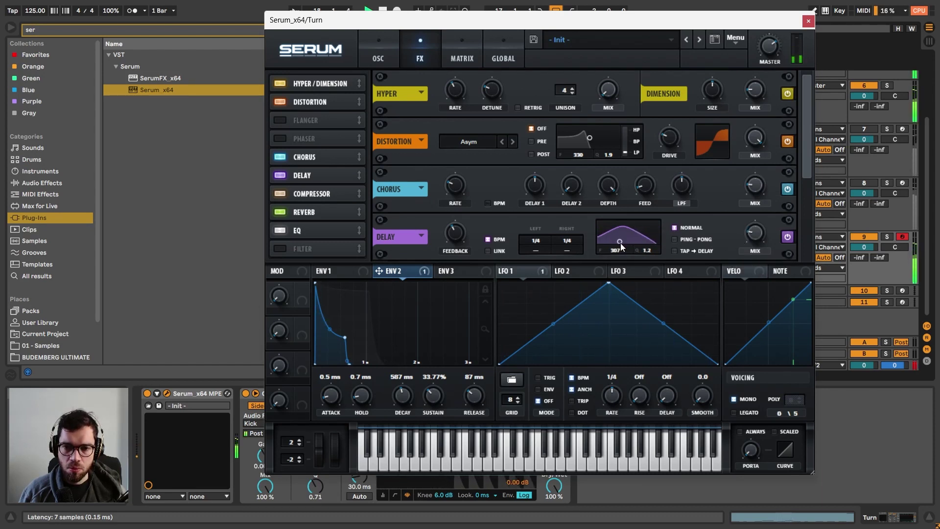
key(space)
drag(526, 240, 539, 268)
key(space)
key(space)
drag(558, 244, 559, 257)
key(space)
key(space)
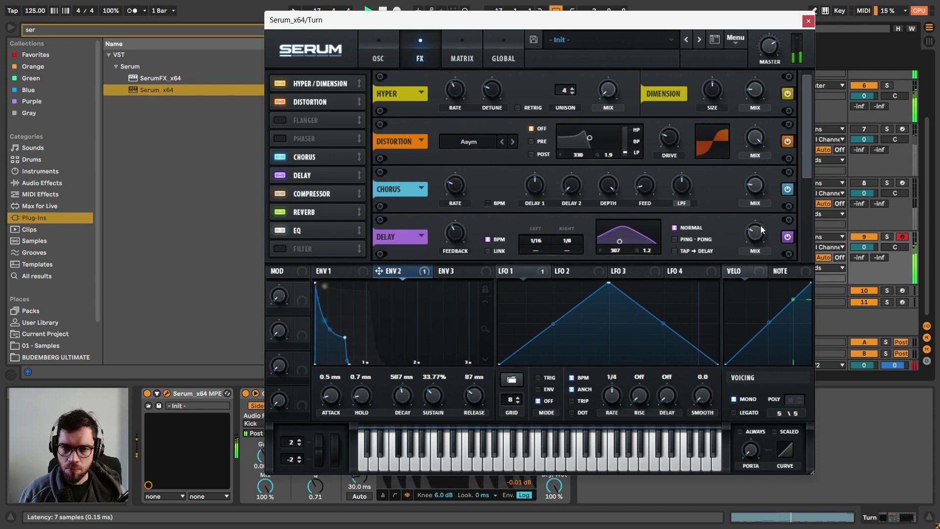
- Turn on multiband mode for Serum's compressor and adjust its gain while playing the loop
drag(803, 140, 739, 199)
key(space)
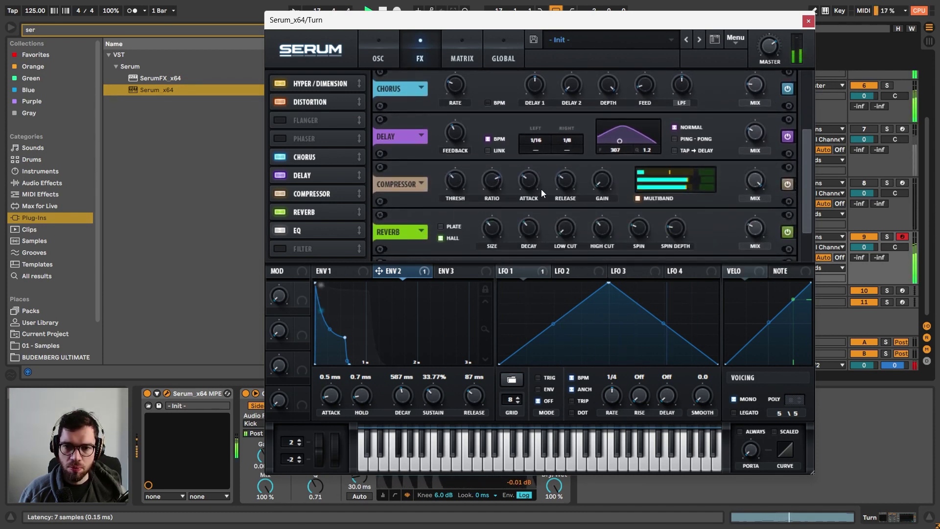
mouse_move(600, 183)
mouse_down()
mouse_move(607, 159)
mouse_move(605, 166)
mouse_up()
key(space)
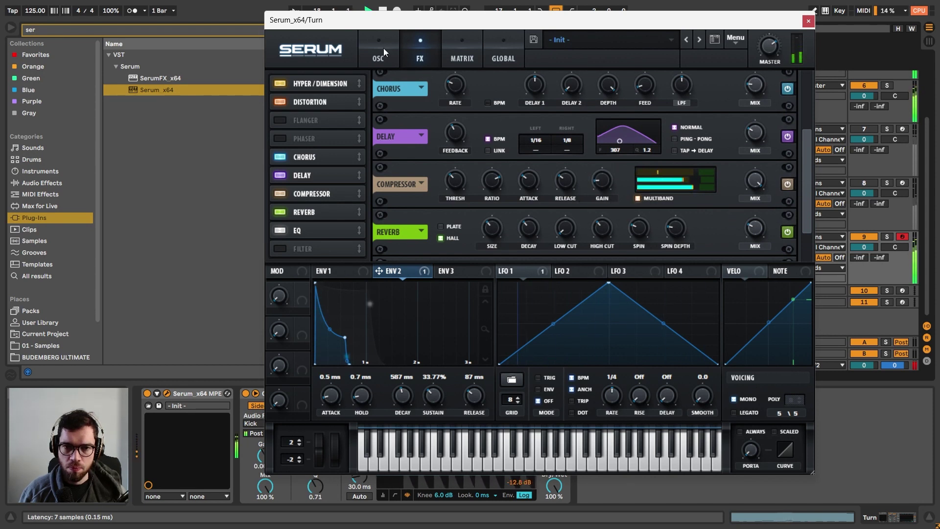
- Set oscillator B's octave to -1, play the loop and close the Turn track's Serum window
click(386, 58)
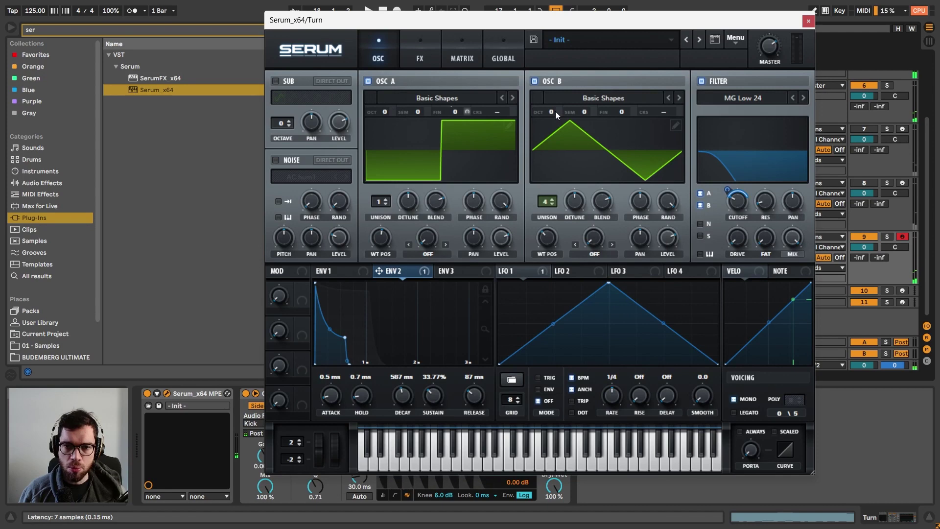
drag(555, 110, 556, 125)
key(space)
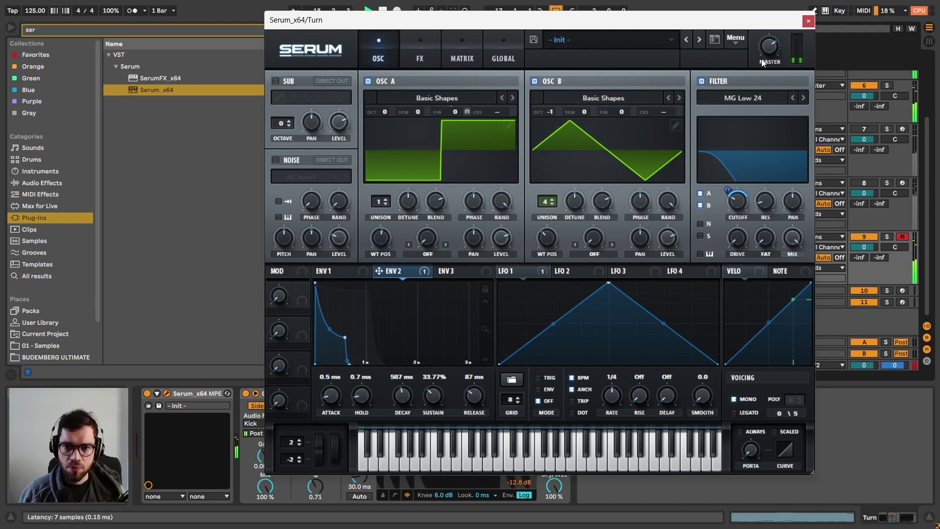
click(808, 21)
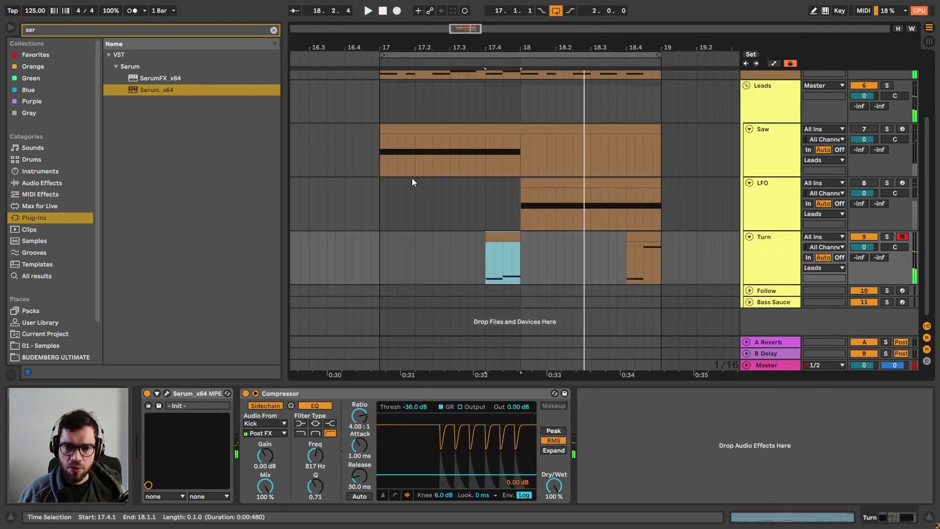
- Play the loop to audition the Turn lead with the LFO track muted
click(367, 184)
key(space)
key(space)
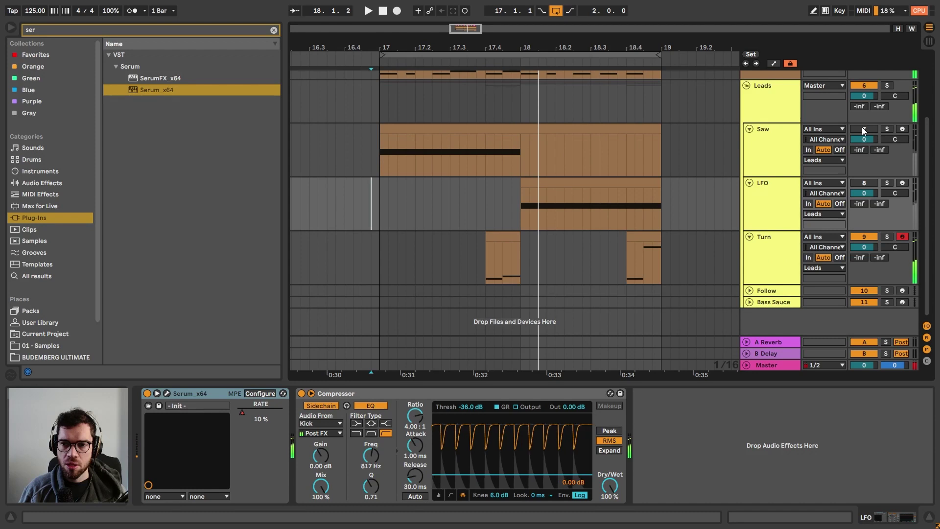
- Shorten the first Saw clip so it ends at 17.4 and play the loop
click(514, 153)
key(space)
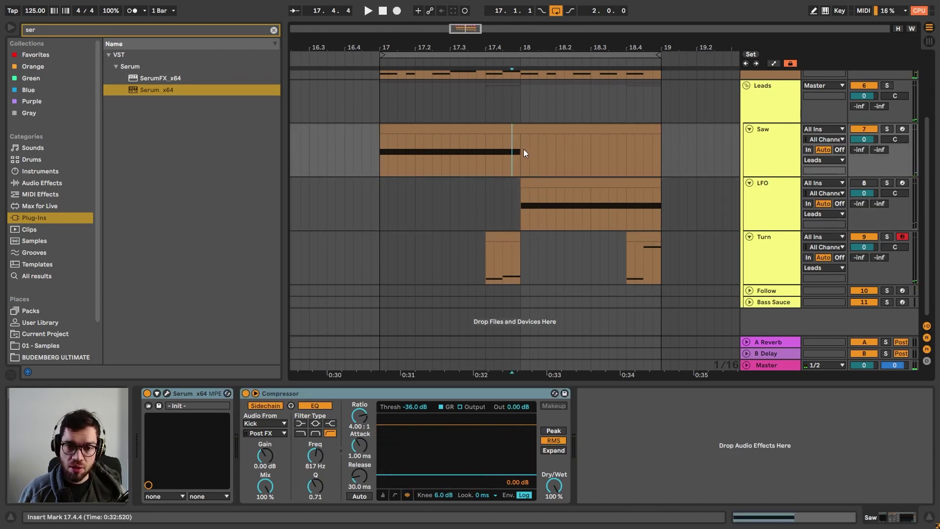
drag(521, 133, 485, 134)
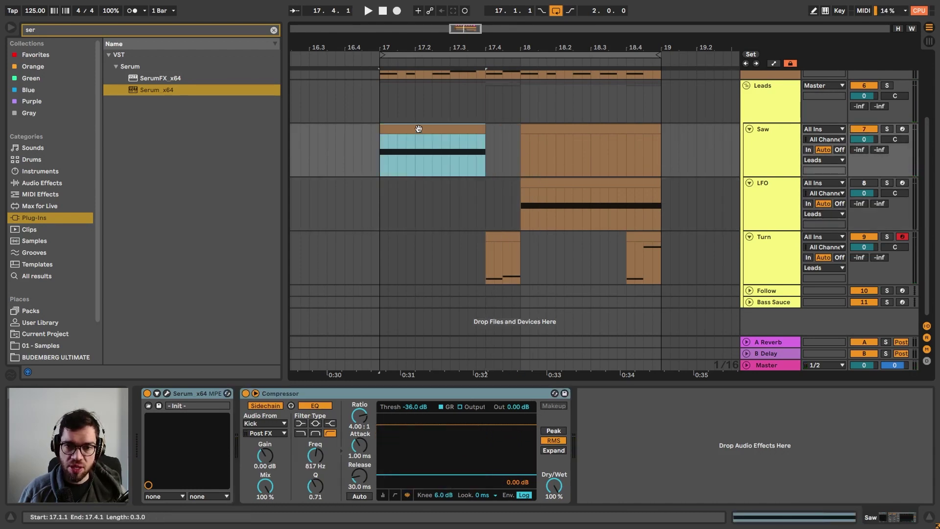
key(space)
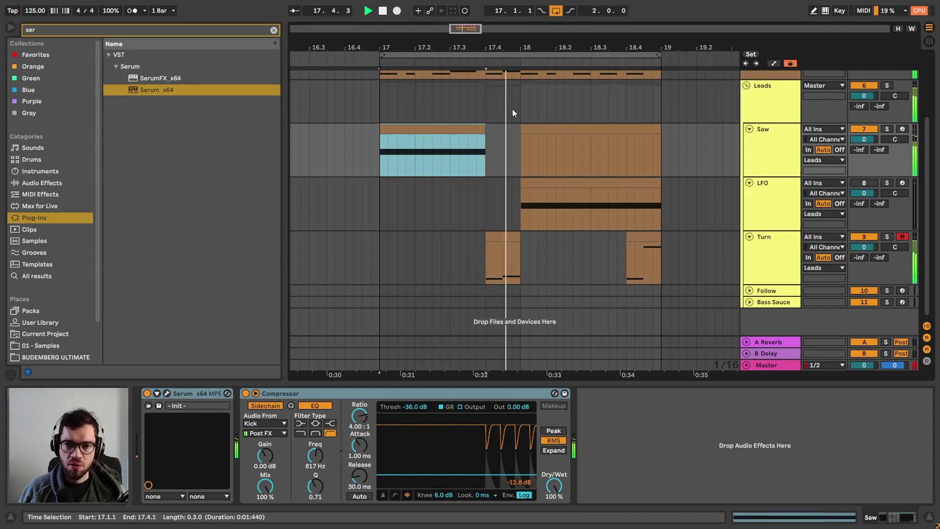
click(495, 104)
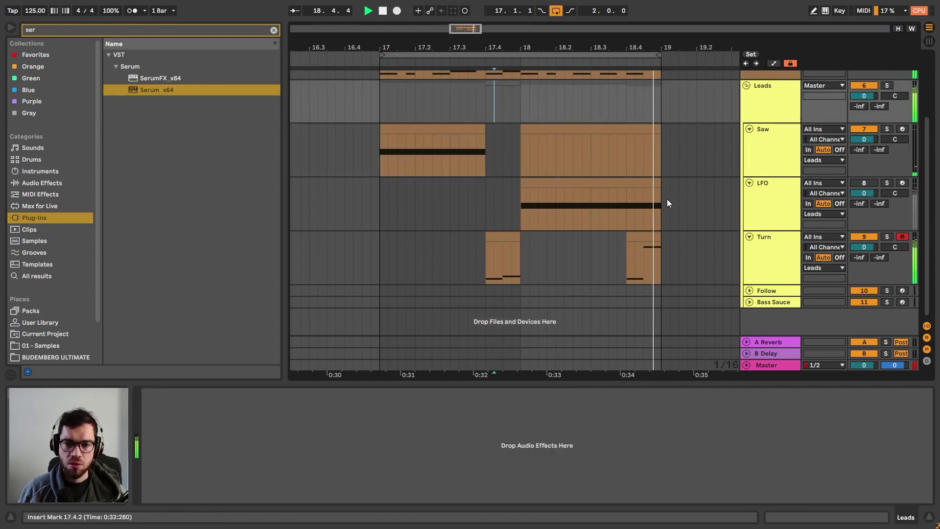
- Shorten the LFO clip so it ends at 18.4 and listen to the loop
drag(660, 181, 627, 181)
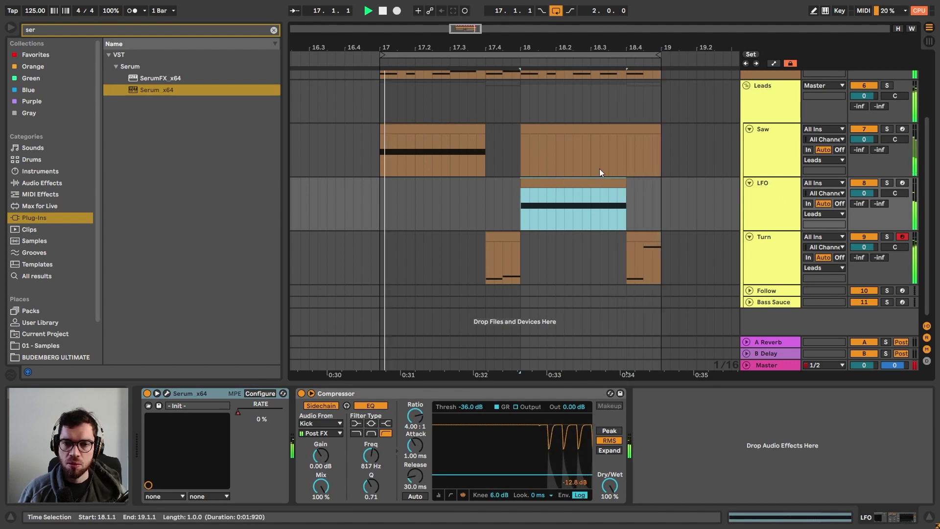
click(465, 122)
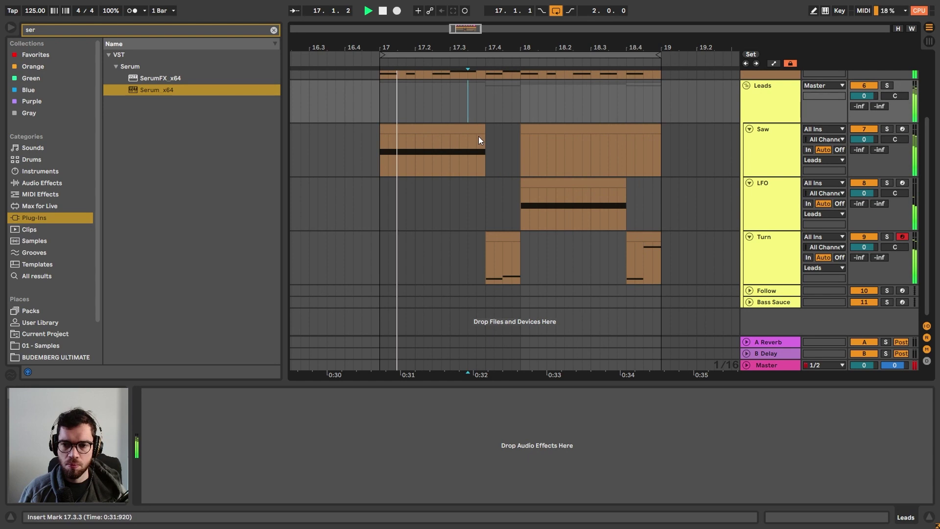
click(473, 165)
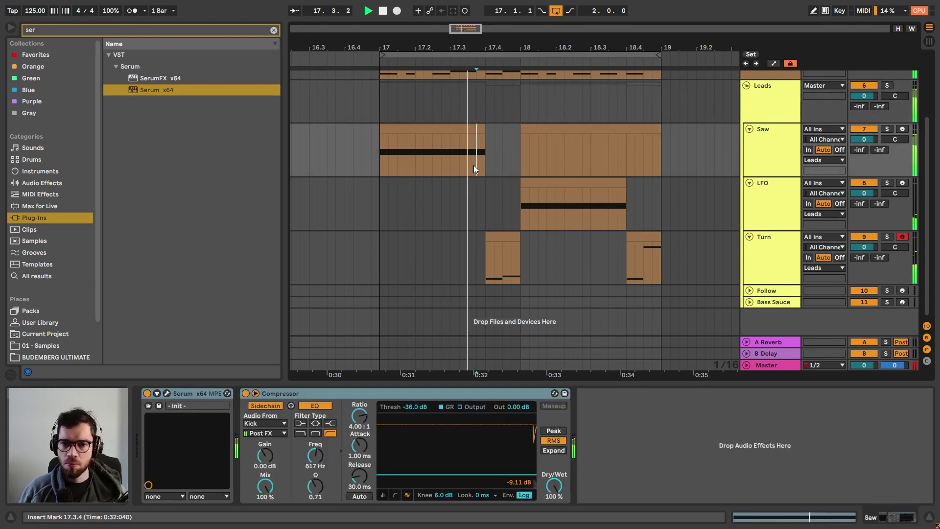
click(500, 238)
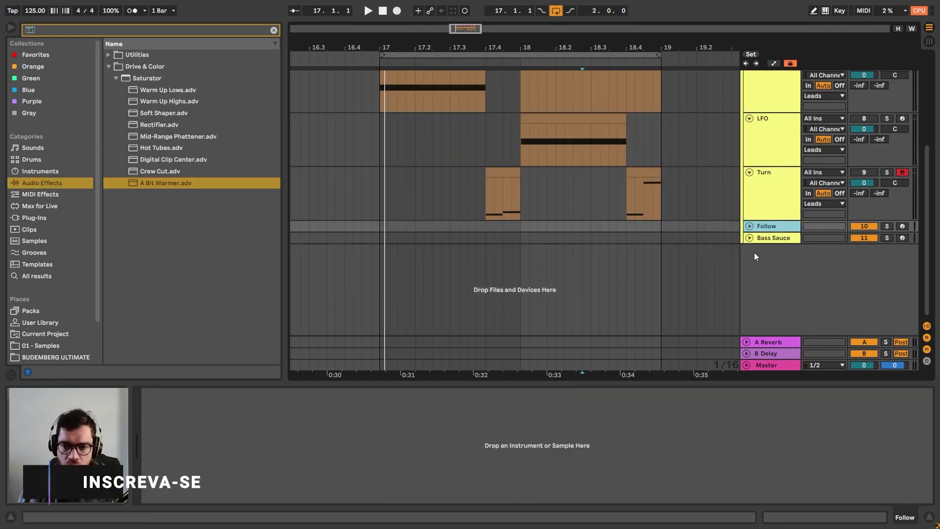
- Copy all the Bass clips from 17 to 19 onto the Follow track at bar 17
scroll(617, 235, up, 3)
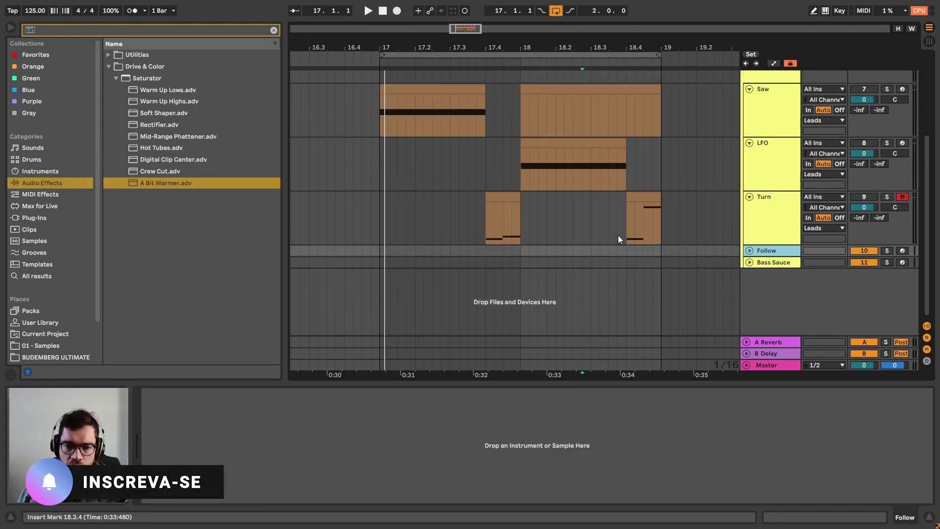
scroll(612, 232, up, 5)
click(507, 96)
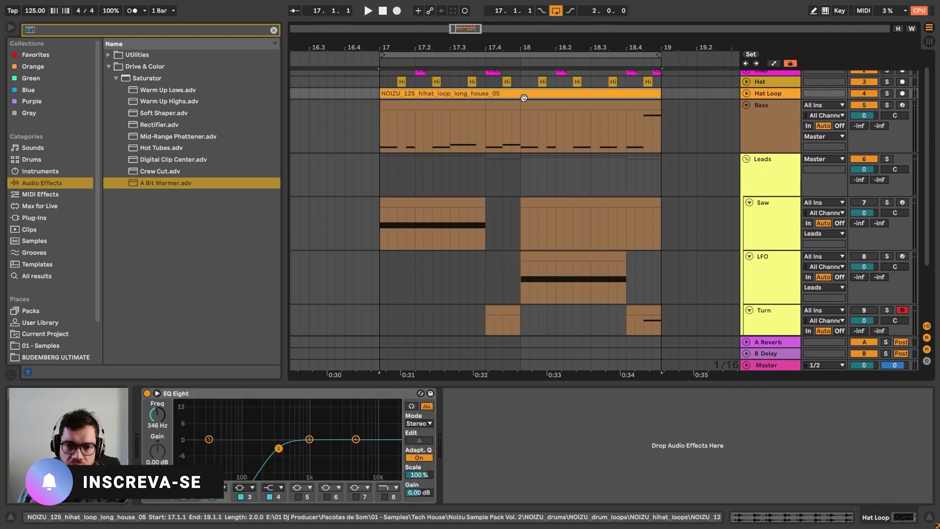
click(507, 106)
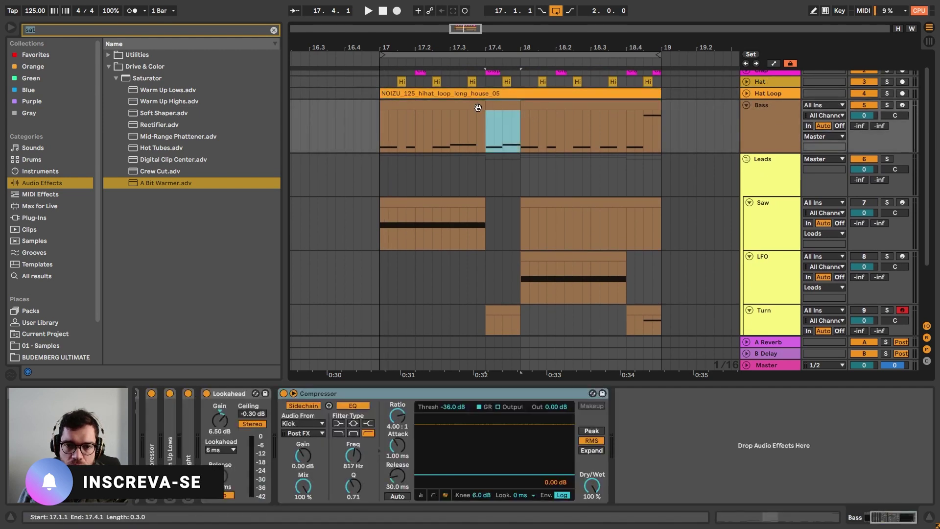
shift+click(564, 105)
scroll(490, 181, down, 3)
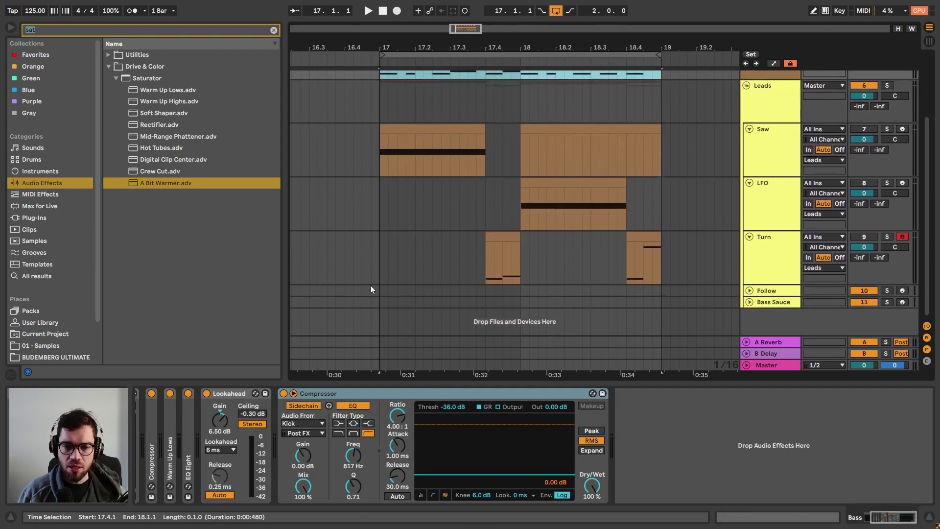
click(382, 294)
key(ctrl+v)
- Copy the Serum and Compressor devices from the Saw track to the Follow track
click(788, 203)
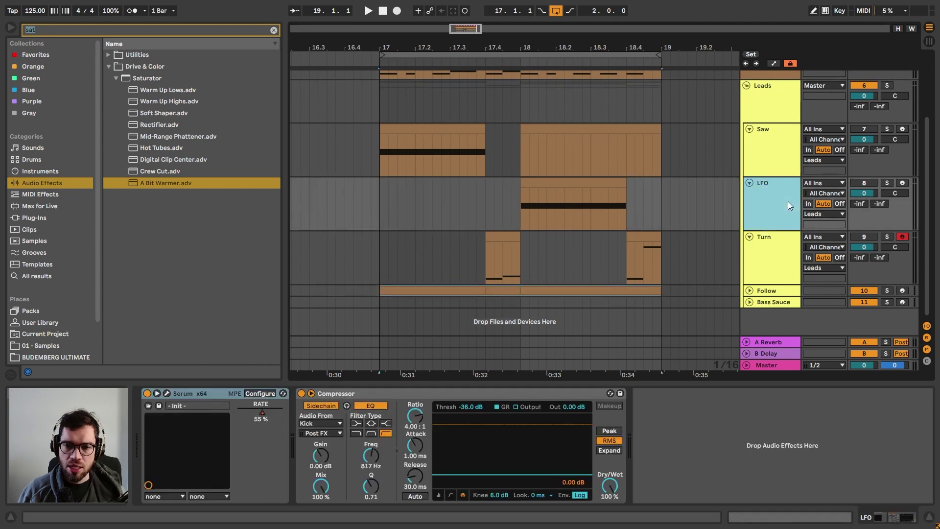
click(742, 134)
click(289, 393)
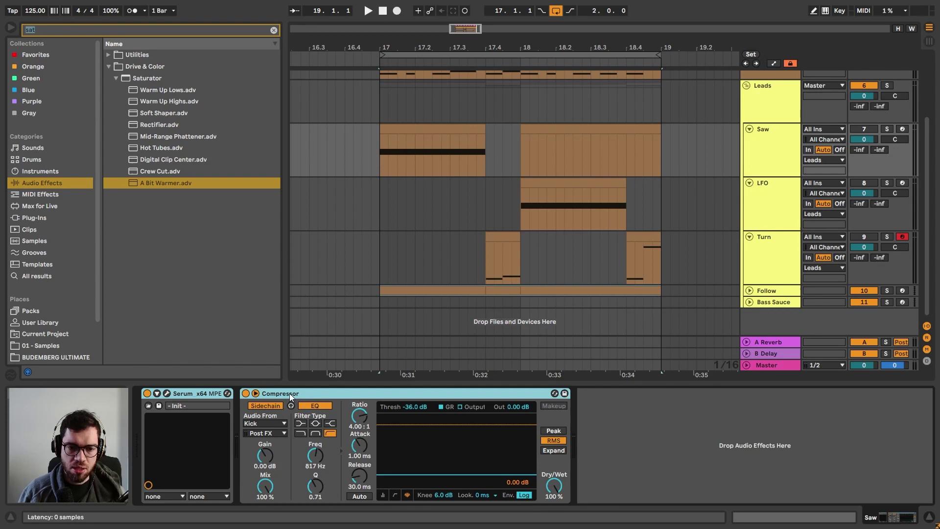
click(446, 283)
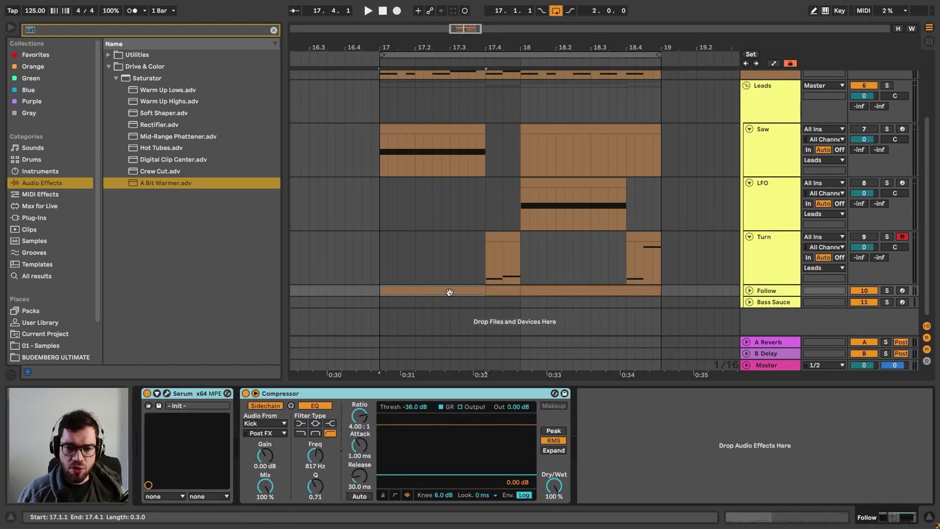
- Consolidate the Follow clips from 17 to 19 into one clip and expand the Follow track
click(593, 294)
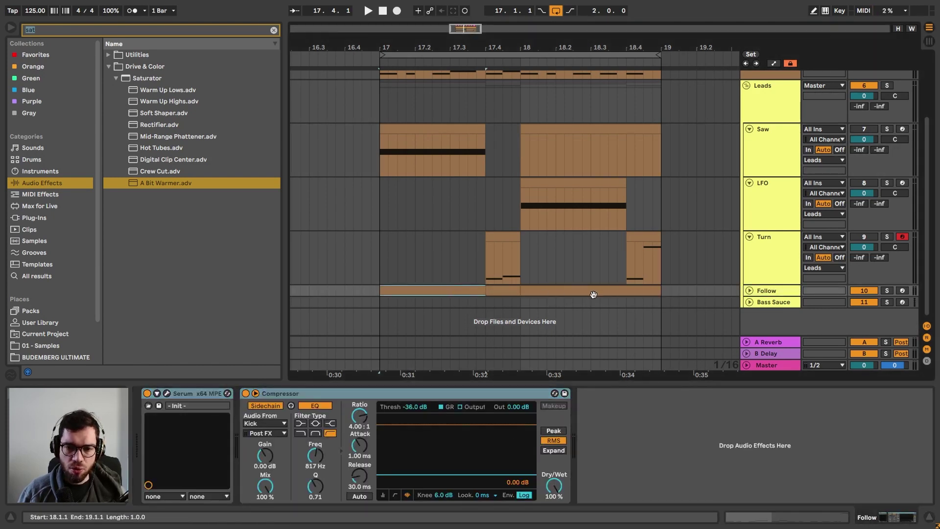
shift+click(635, 290)
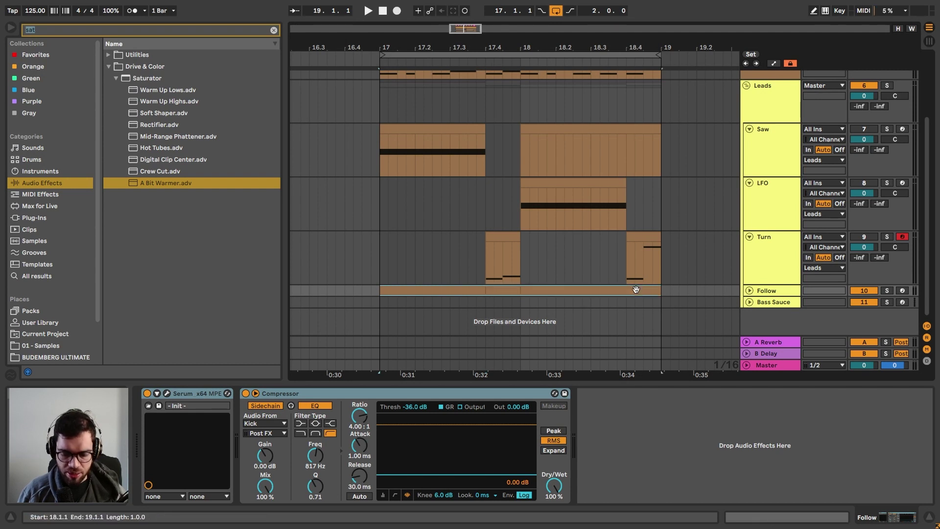
click(749, 290)
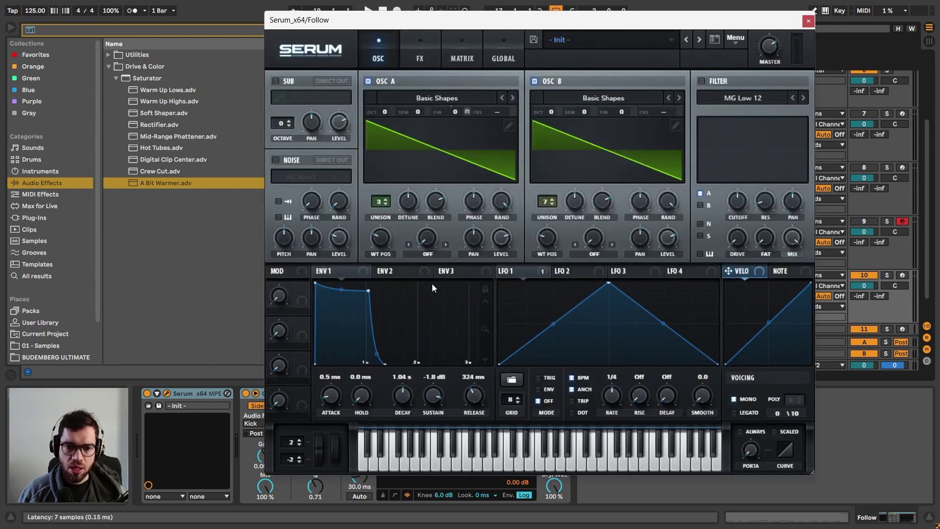
- Enable the filter in the Follow track's Serum for both oscillators, set it to MG Low 24 and modulate its lowered cutoff with a decaying ENV 2
click(416, 272)
click(702, 82)
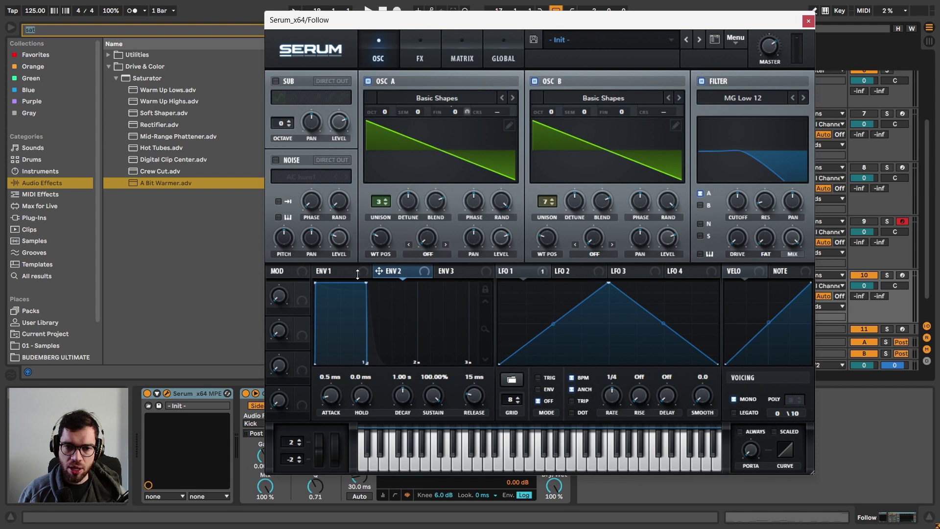
drag(365, 282, 352, 336)
drag(402, 277, 728, 215)
key(space)
click(802, 98)
drag(738, 204, 701, 227)
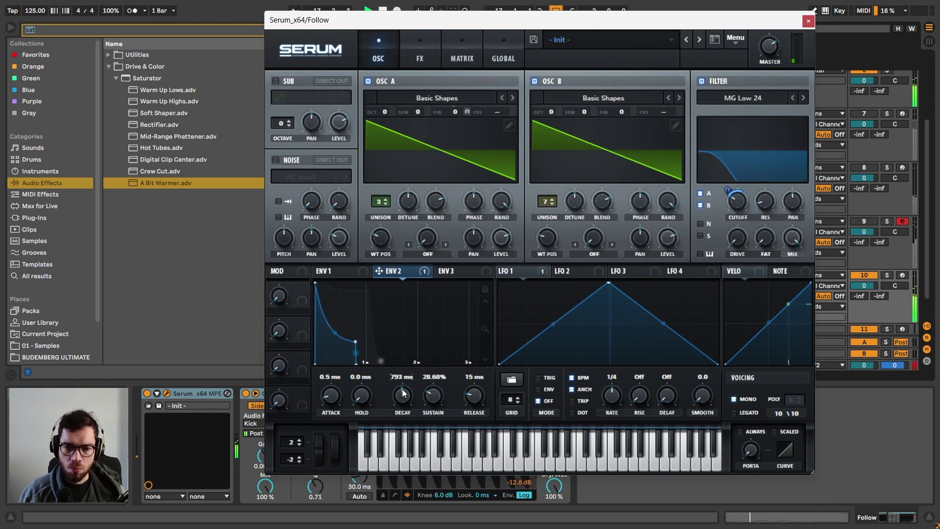
- Shape ENV 2 with a 26 ms attack, 442 ms decay, 21.22% sustain and 65 ms release while the loop plays
drag(327, 395, 331, 369)
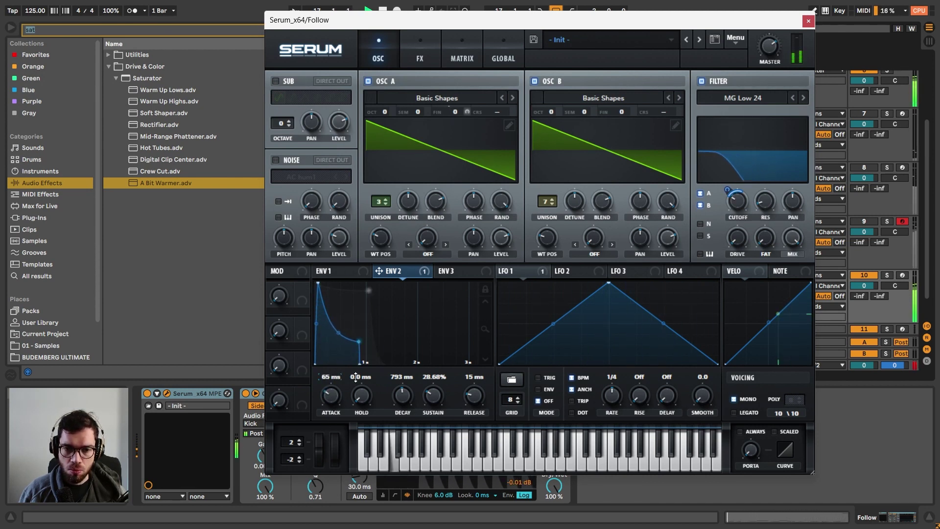
drag(433, 395, 480, 385)
drag(727, 190, 733, 185)
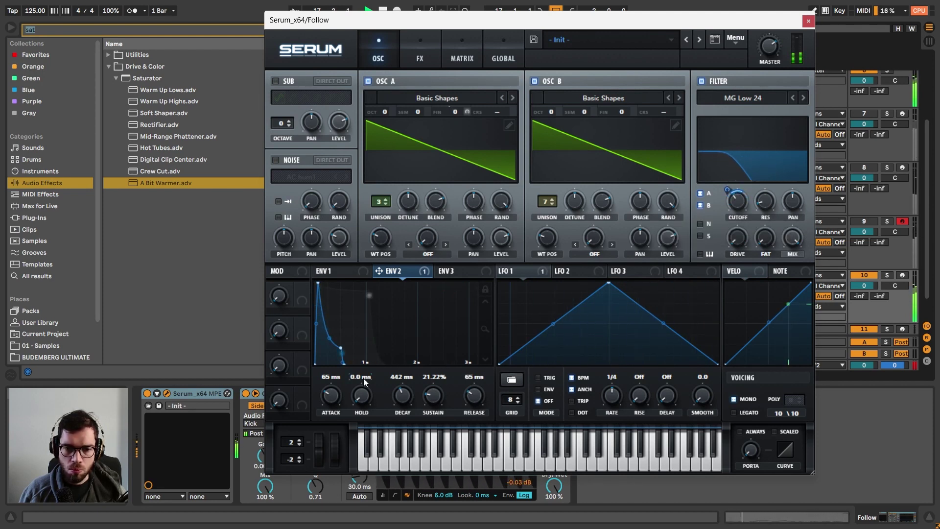
drag(329, 394, 328, 400)
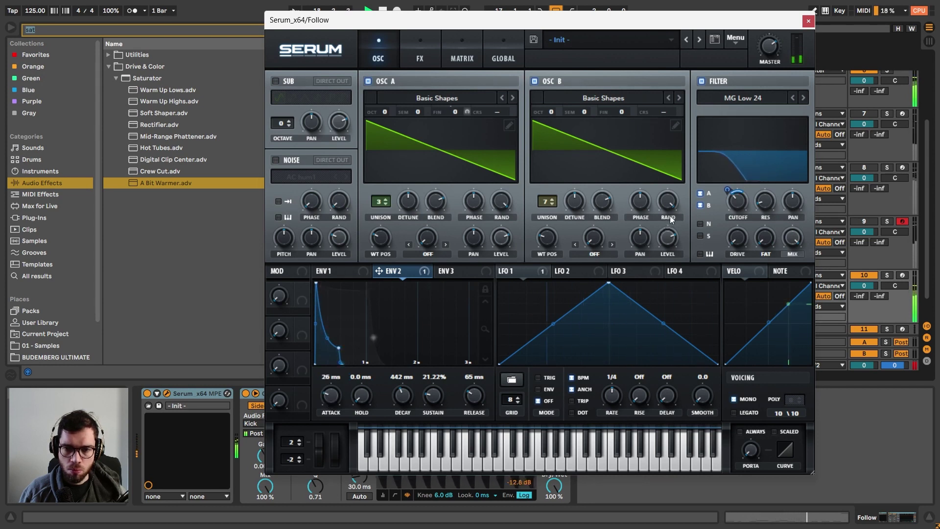
- Switch the Serum filter type to MG Low 18 and fine-tune its cutoff by ear
right_click(733, 193)
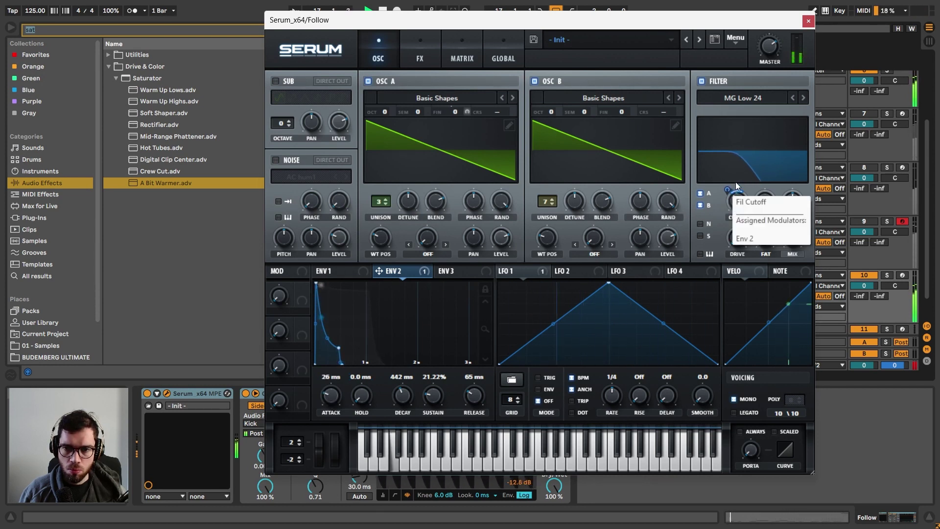
click(791, 97)
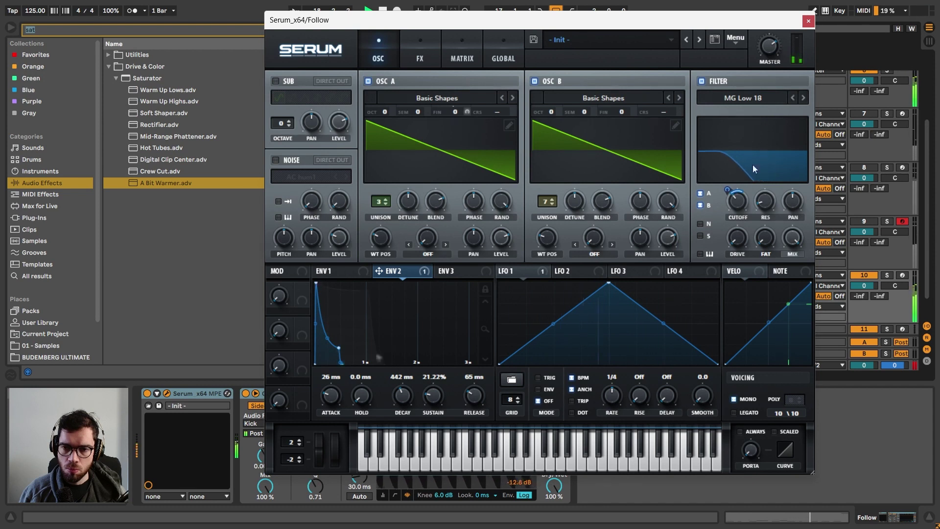
mouse_move(735, 209)
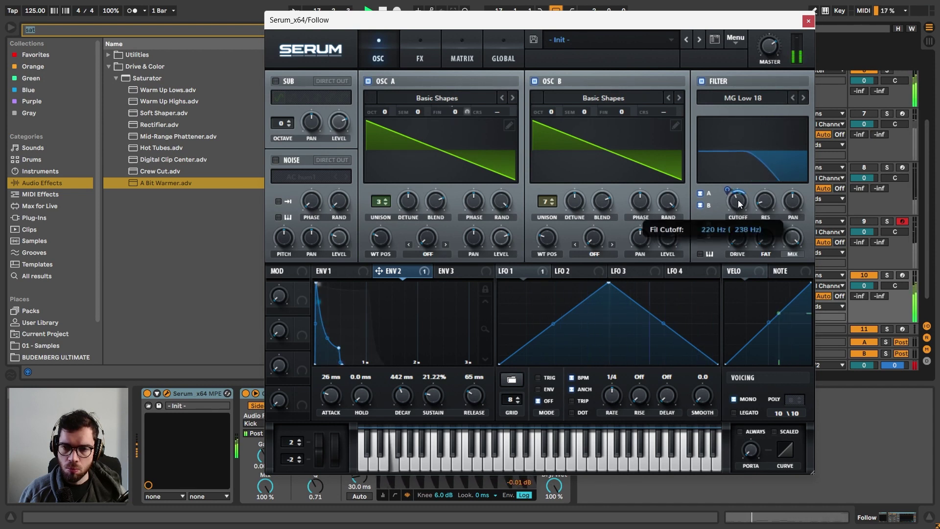
- Assign Macro 1 to the filter cutoff, name the macro CUTOFF and close the Serum window
mouse_move(729, 191)
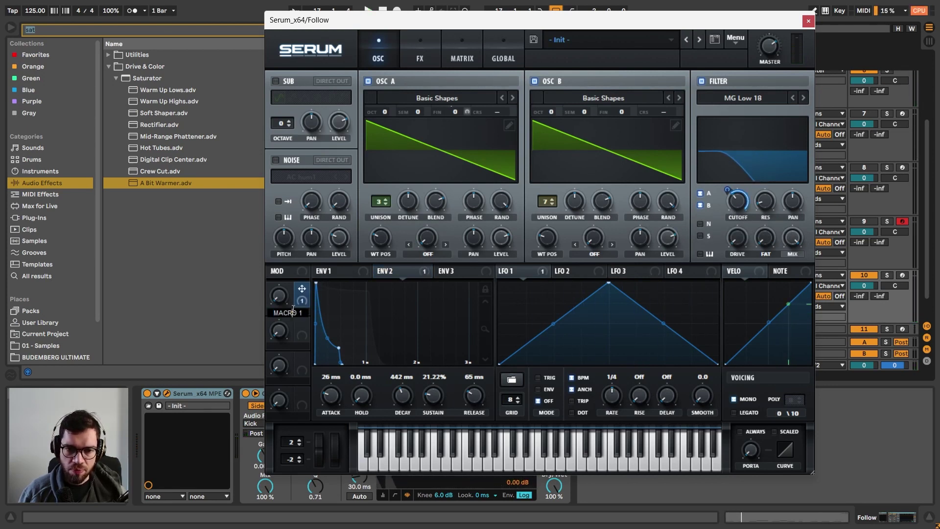
double_click(294, 312)
text(cutoff)
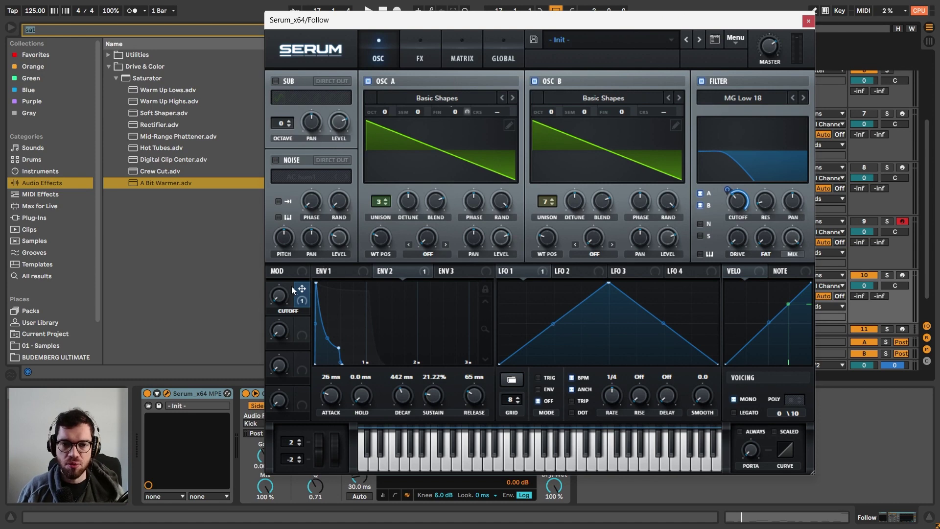
click(808, 23)
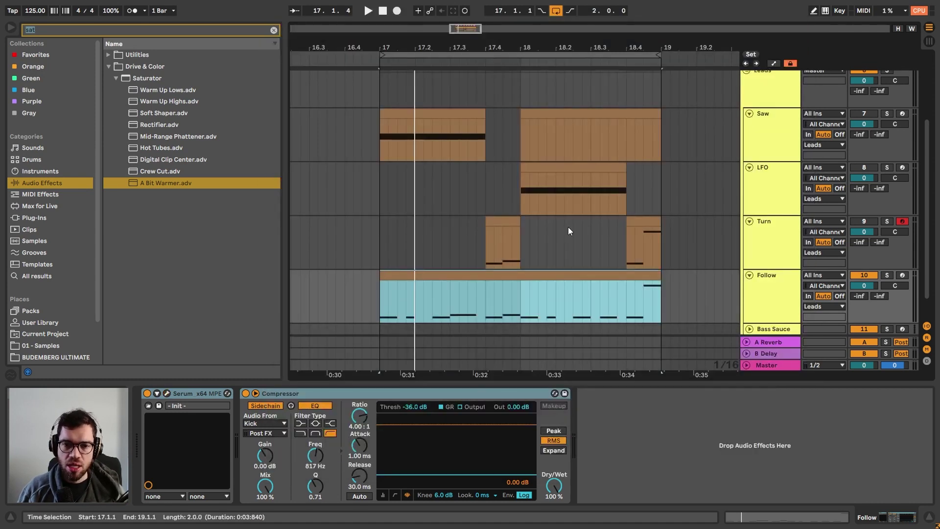
- Draw a CUTOFF automation ramp on the Follow track rising from 17.3 to 18 and play the loop
click(374, 276)
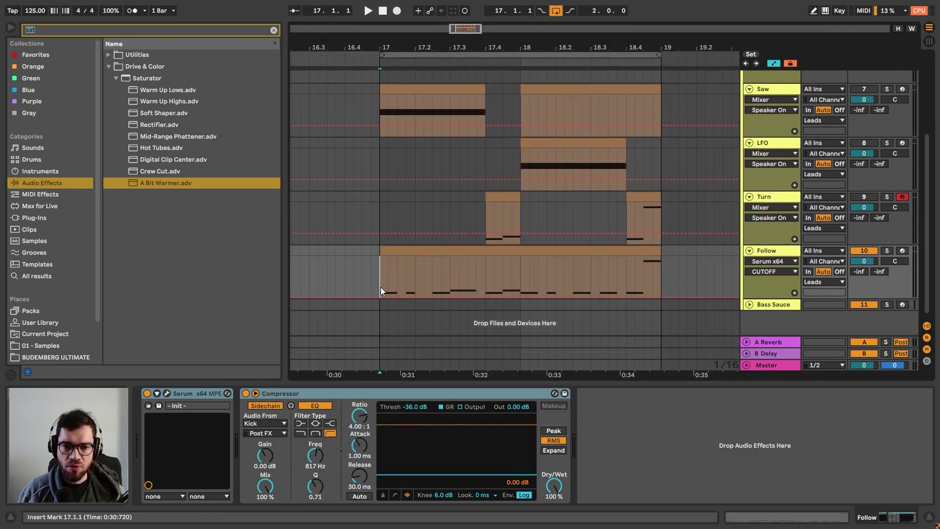
drag(449, 297, 520, 292)
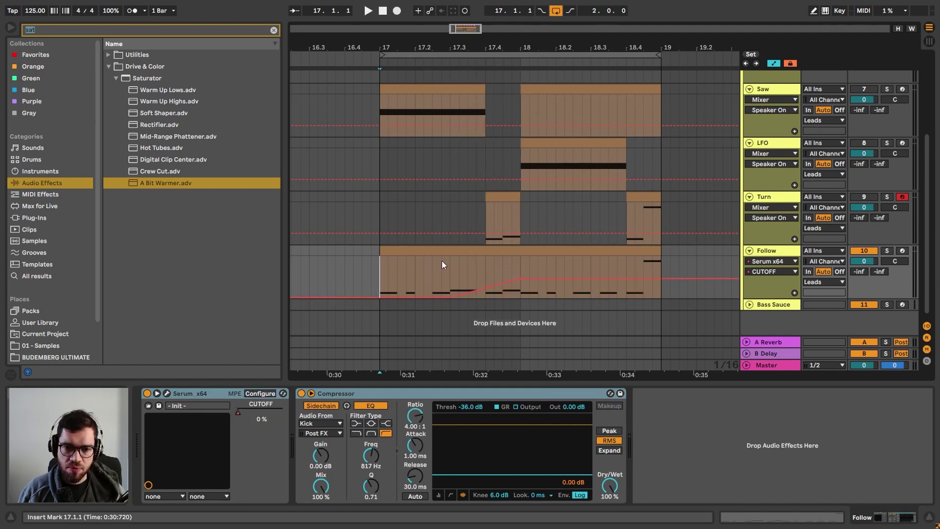
click(412, 249)
key(space)
- Drop the Follow CUTOFF automation to 0 just after 18, add a second rise from 18.4 to 19, and hide the automation
click(553, 265)
drag(529, 278, 529, 297)
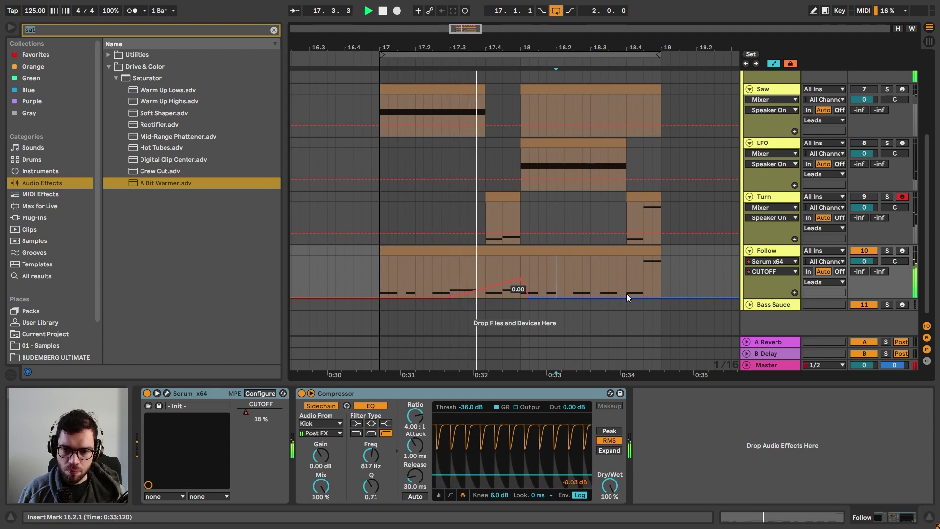
drag(626, 297, 657, 297)
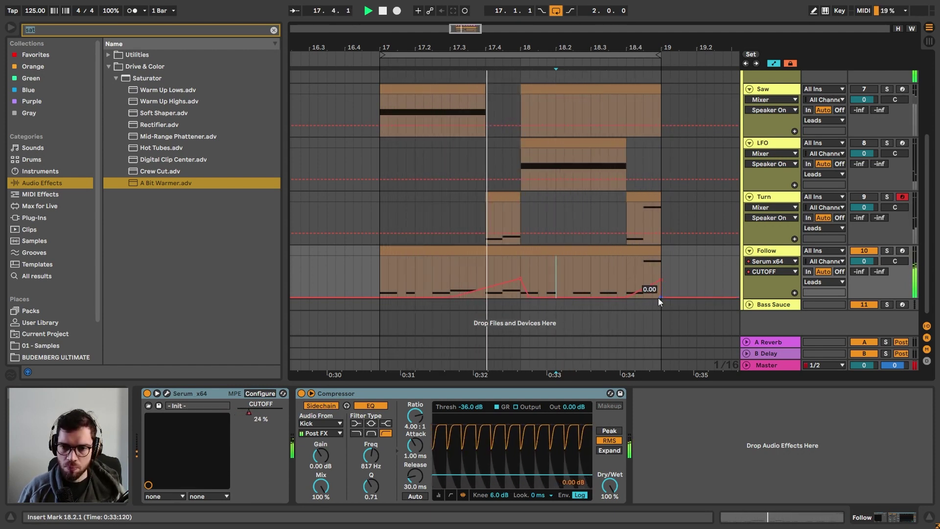
click(531, 251)
key(a)
key(a)
key(a)
- Duplicate the Follow track and name the copy Follow Pluck
click(770, 264)
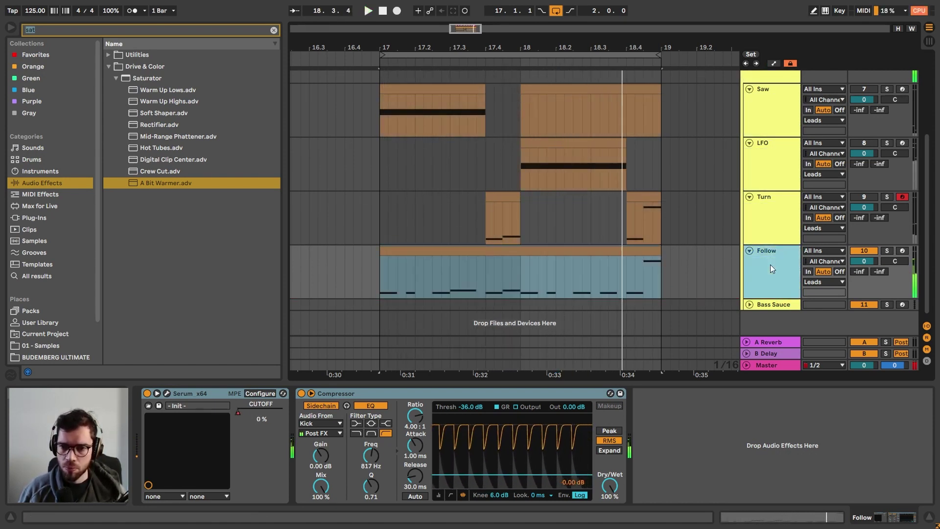
key(ctrl+d)
key(ctrl+r)
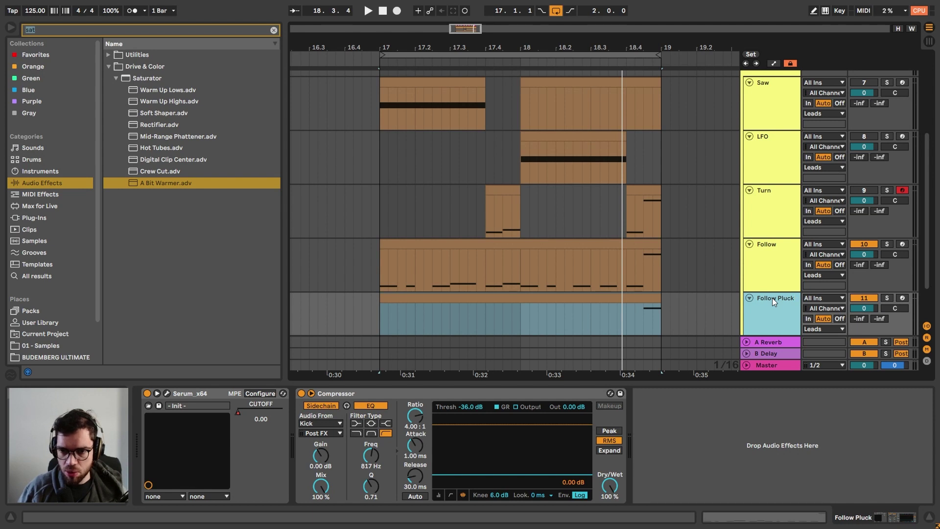
scroll(429, 302, down, 2)
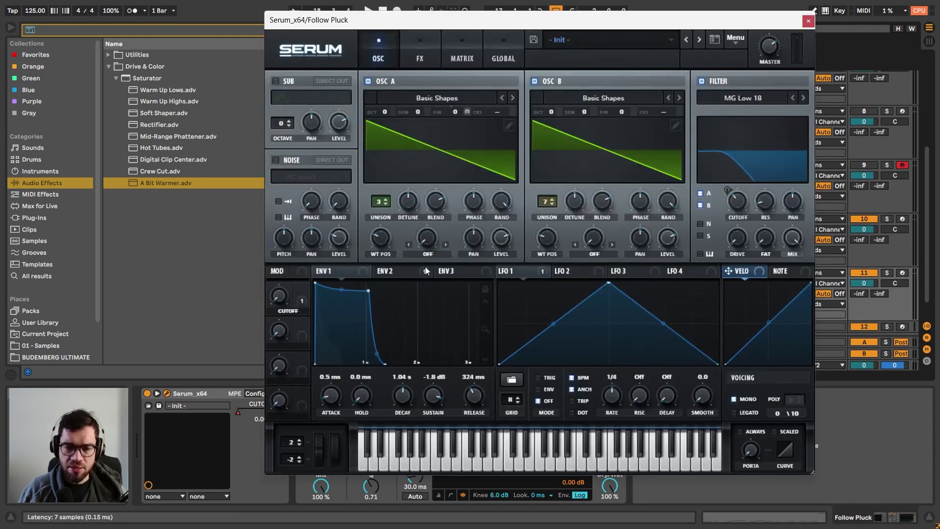
- Give both Follow Pluck oscillators a sine wave raised 2 octaves, set OSC A unison to 1 and play the loop
drag(379, 241, 381, 267)
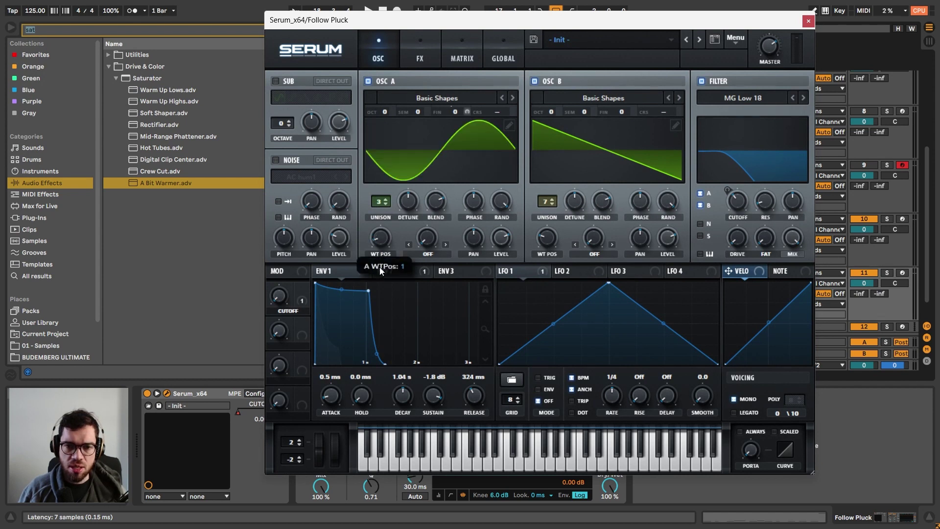
drag(549, 238, 543, 260)
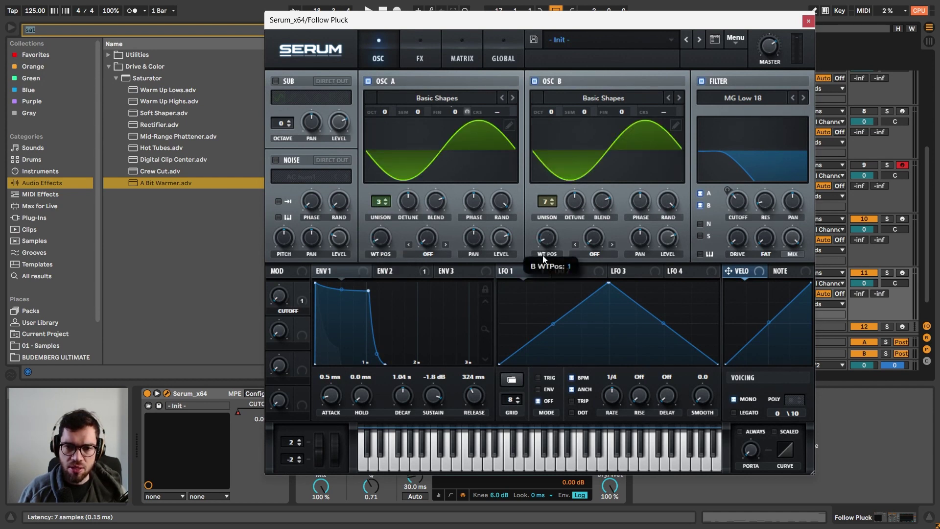
drag(622, 23, 542, 28)
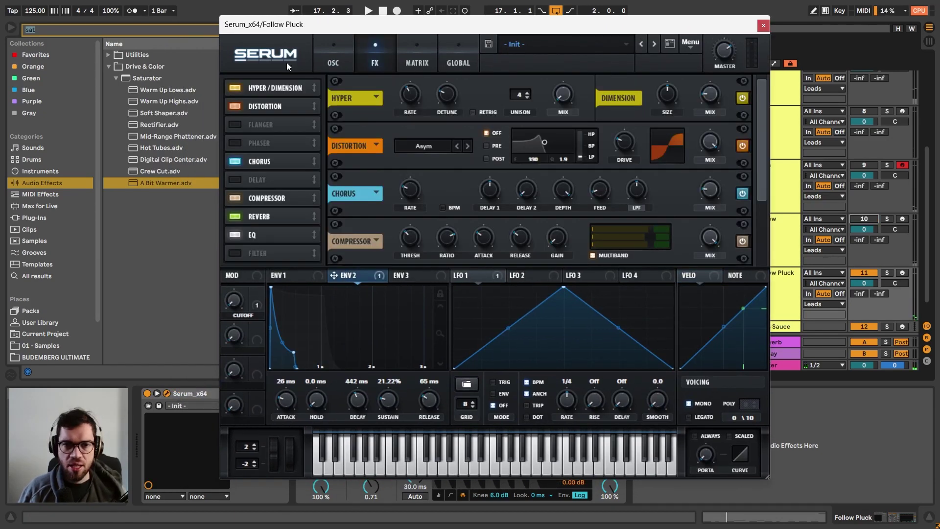
click(334, 57)
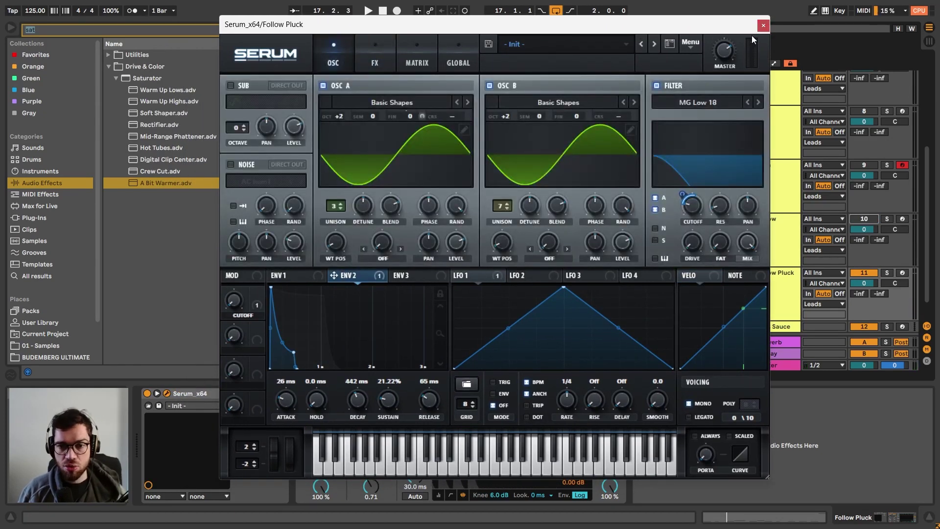
drag(340, 204, 334, 245)
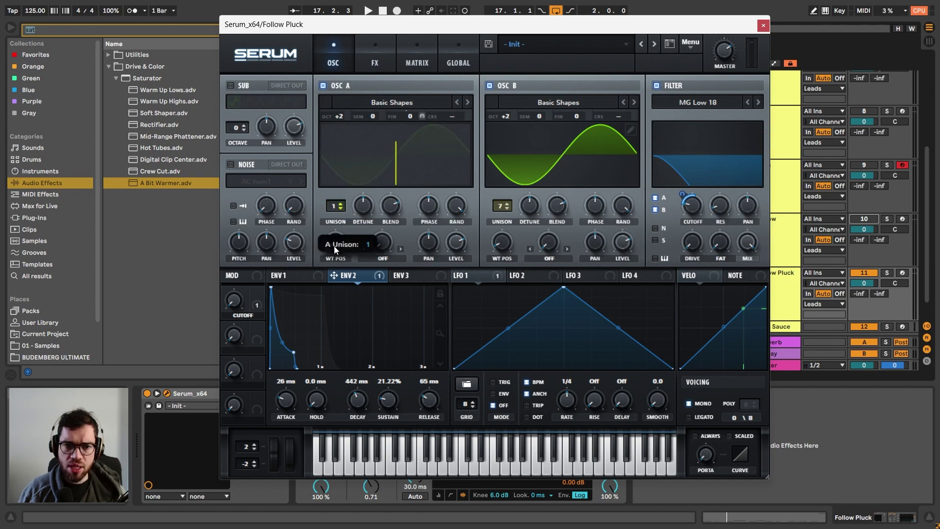
key(space)
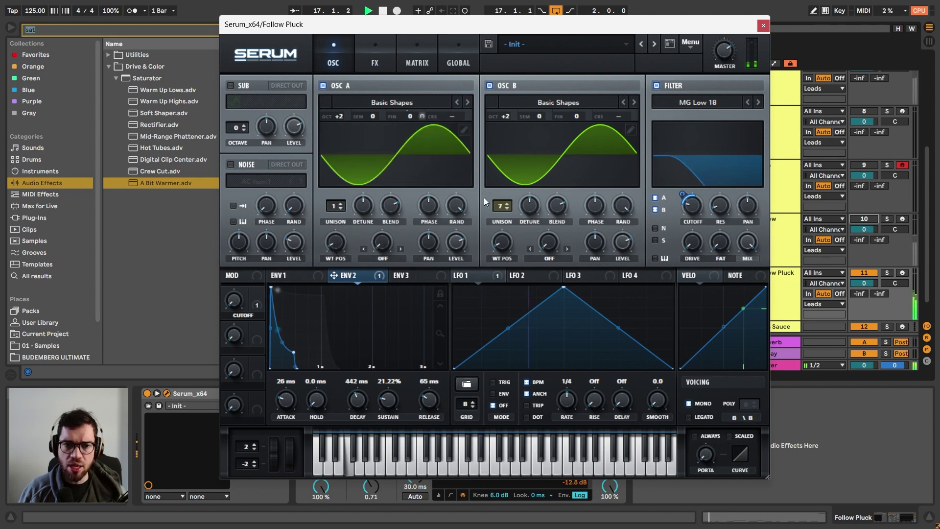
- Close the Serum window and undo the Follow Pluck changes back to before the track was duplicated
click(762, 26)
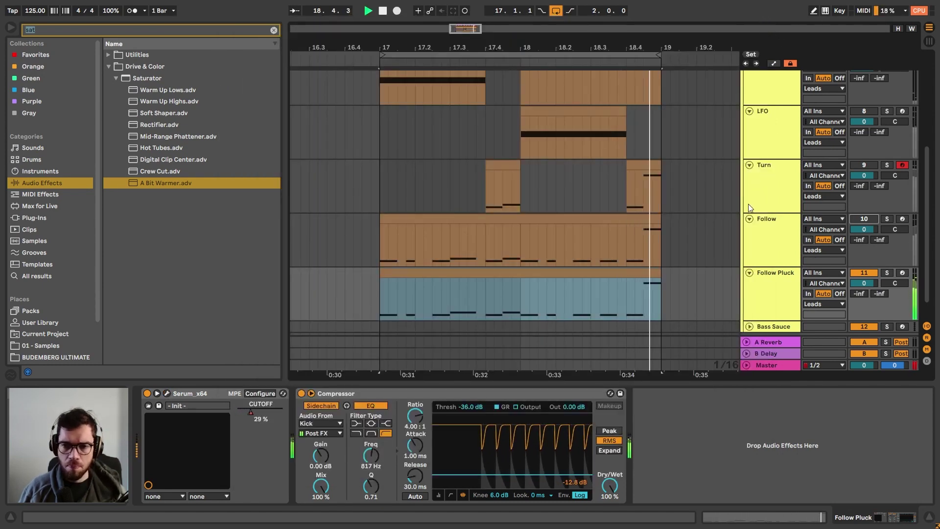
key(ctrl+z)
key(ctrl+z)
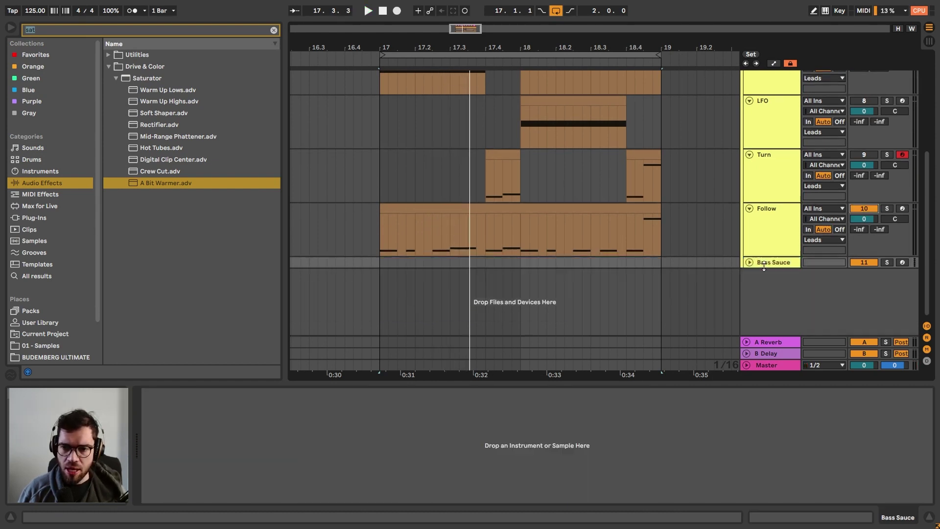
- Copy the Follow clip from 17 to 19 onto the Bass Sauce track at bar 17
click(693, 250)
click(557, 205)
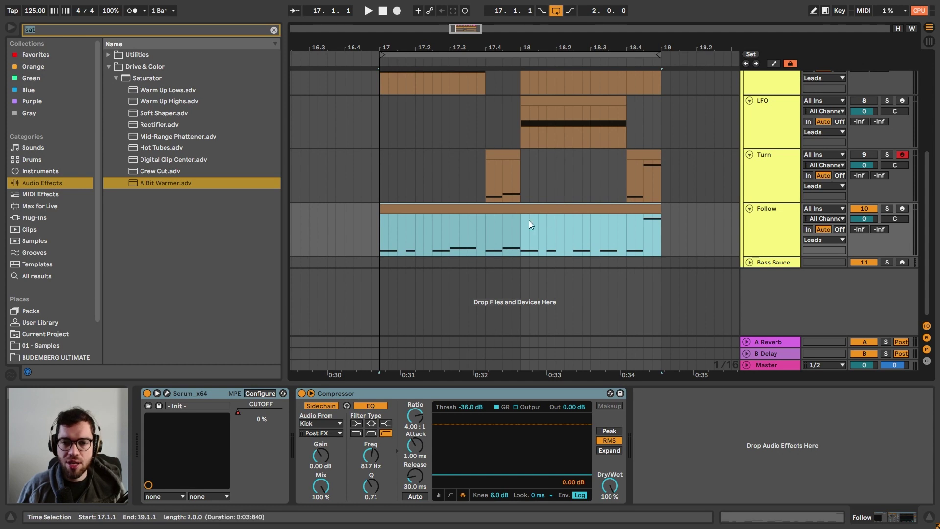
click(382, 262)
key(ctrl+v)
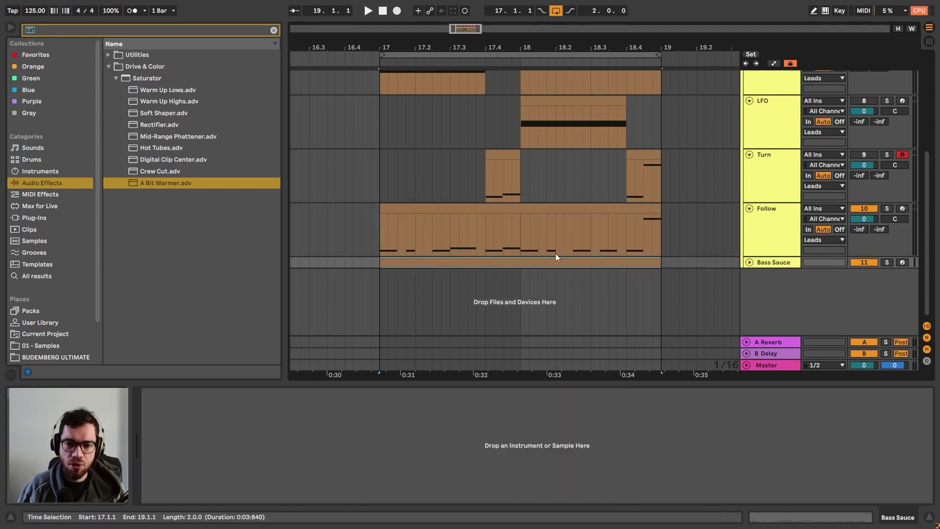
- Copy the Serum and Compressor devices from the Follow track to the Bass Sauce track and expand that track
click(752, 233)
click(226, 391)
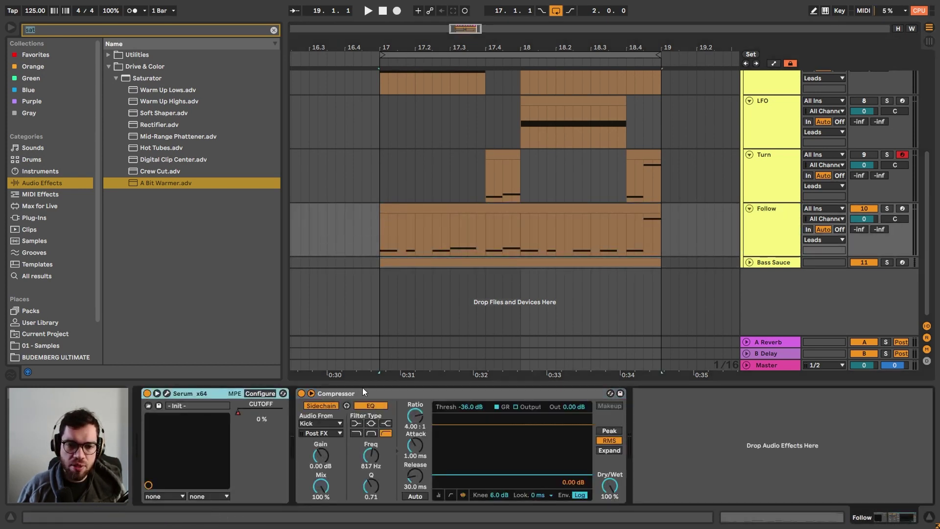
shift+click(374, 393)
click(749, 262)
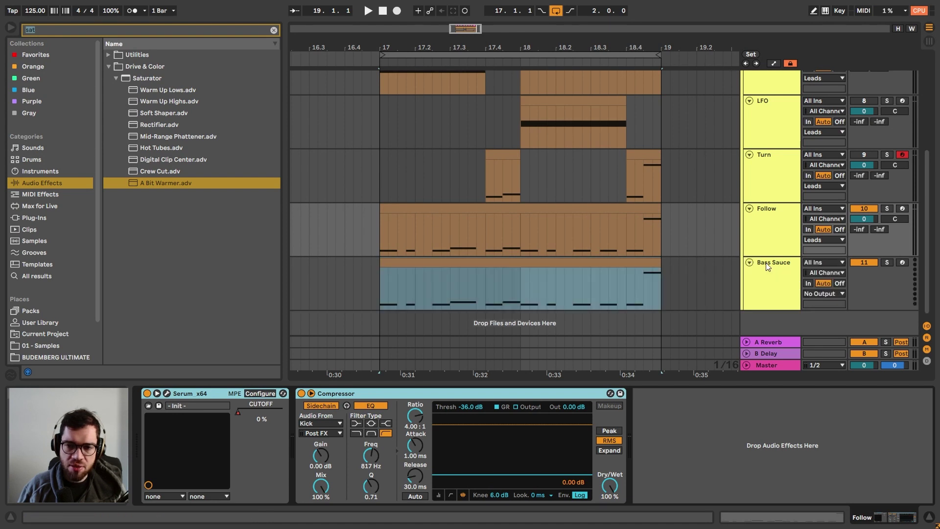
key(ctrl+v)
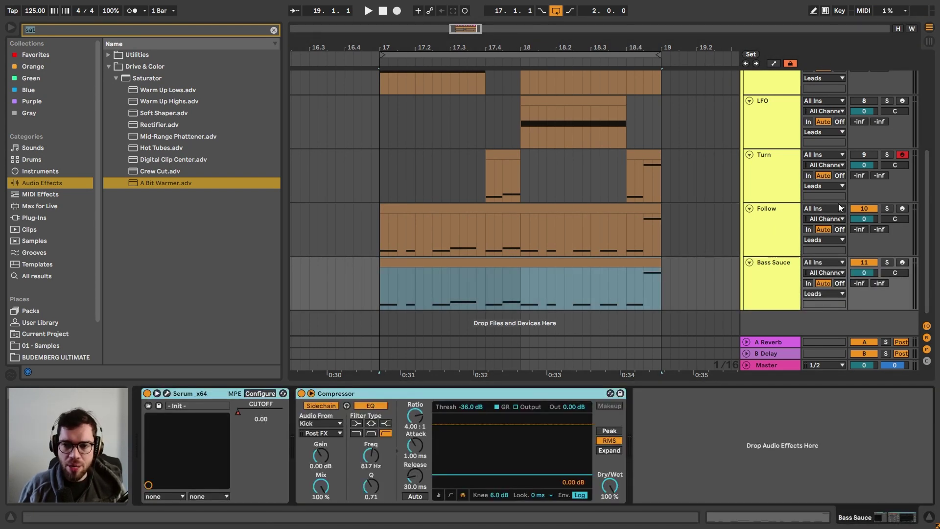
- Mute the Follow track and deactivate every F1 note in the Bass Sauce clip
click(856, 198)
double_click(430, 280)
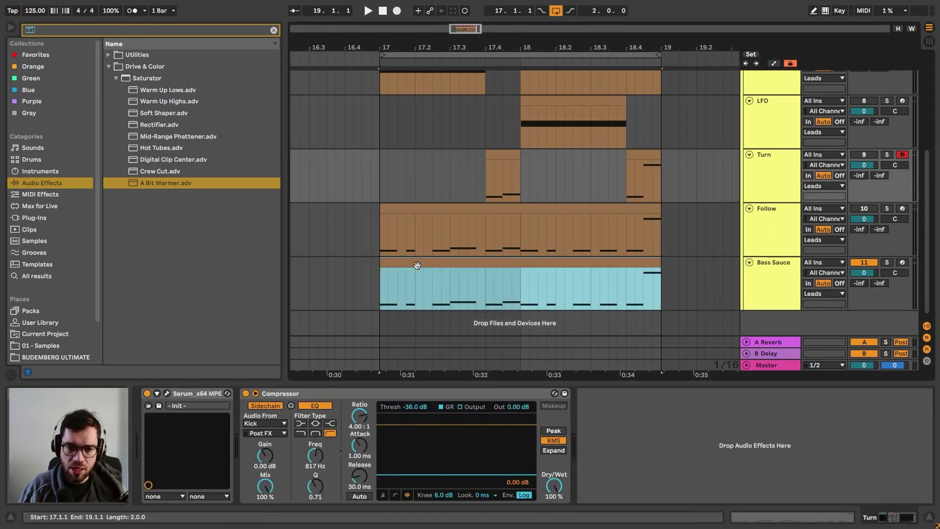
drag(547, 396, 365, 480)
key(0)
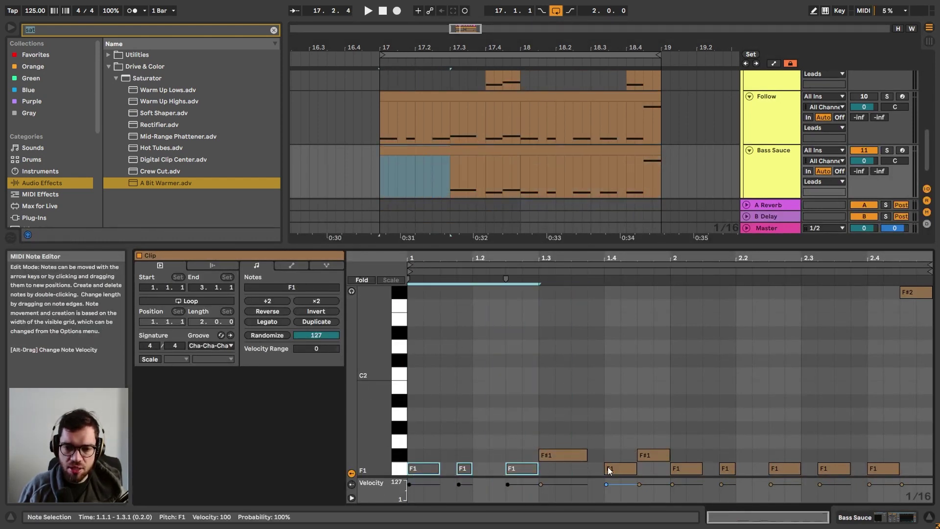
click(399, 470)
key(space)
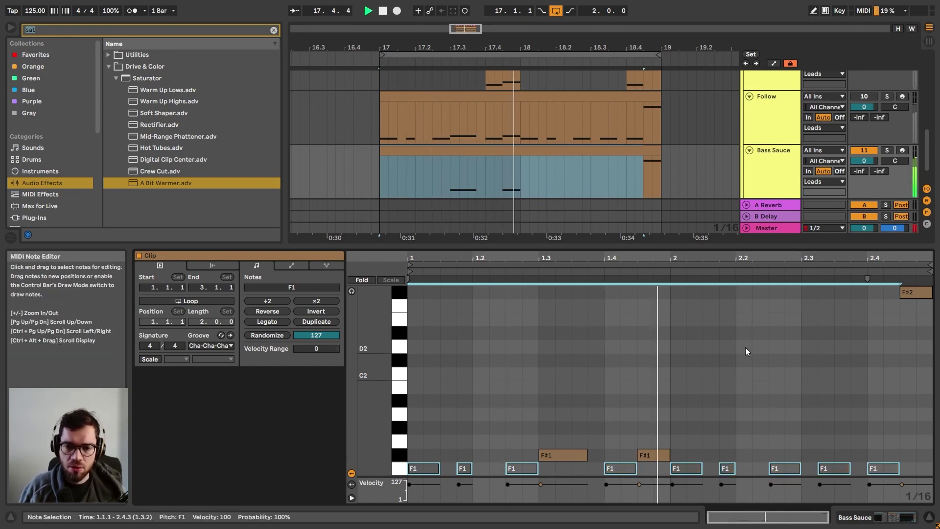
click(695, 380)
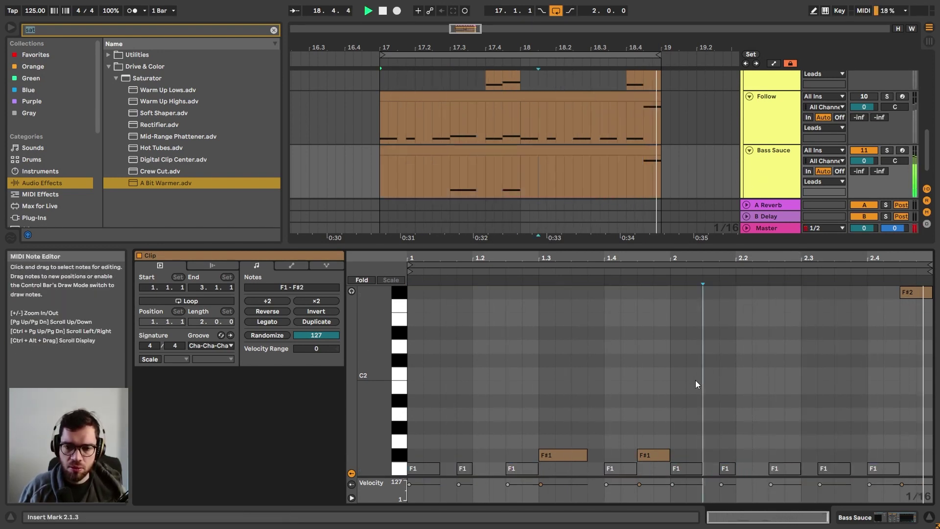
- Reactivate the F1 note at 1.4.1, extend its start back to 1.3.4 and play the loop
click(615, 469)
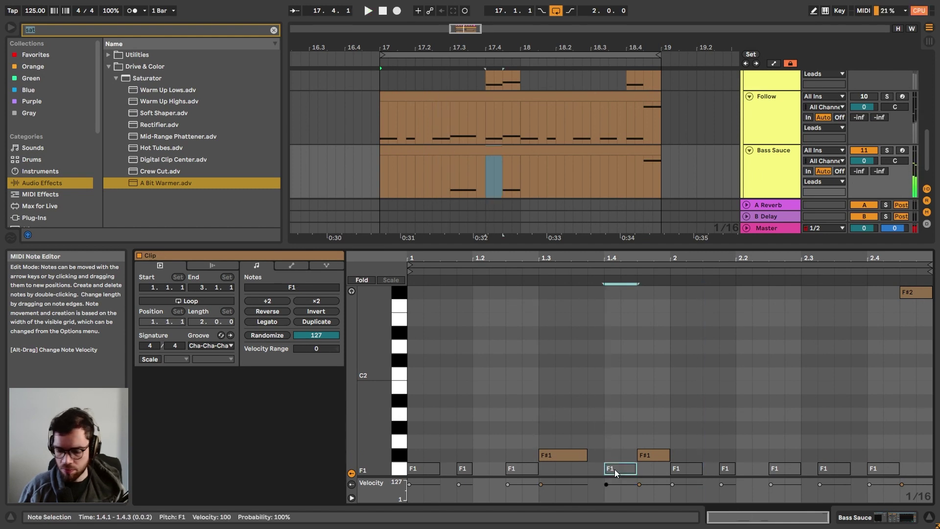
drag(606, 469, 588, 470)
click(622, 397)
key(space)
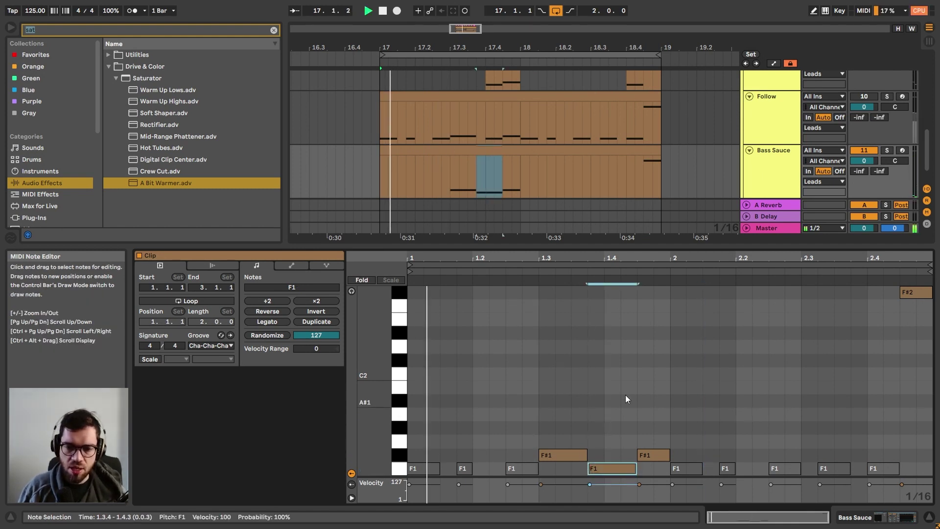
- Open Serum on the Bass Sauce track and raise the filter resonance while the loop plays
key(space)
click(771, 173)
click(167, 393)
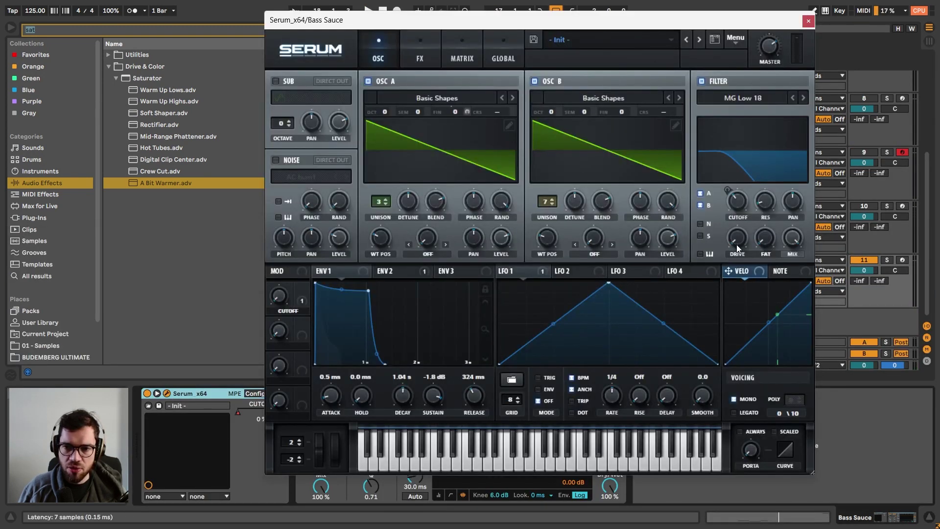
key(space)
drag(762, 203, 769, 180)
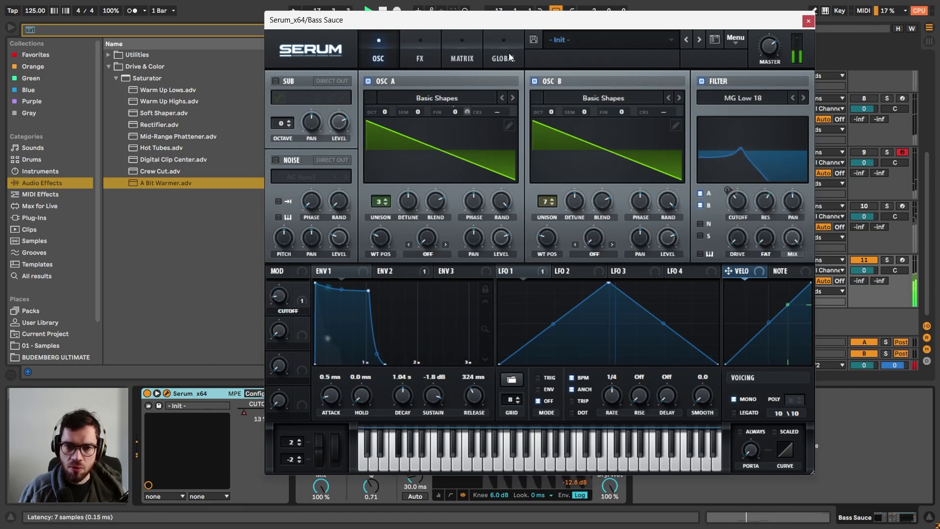
- Enable Serum's Delay effect with 1/16 timing and its filter at 196, and play the loop
click(425, 56)
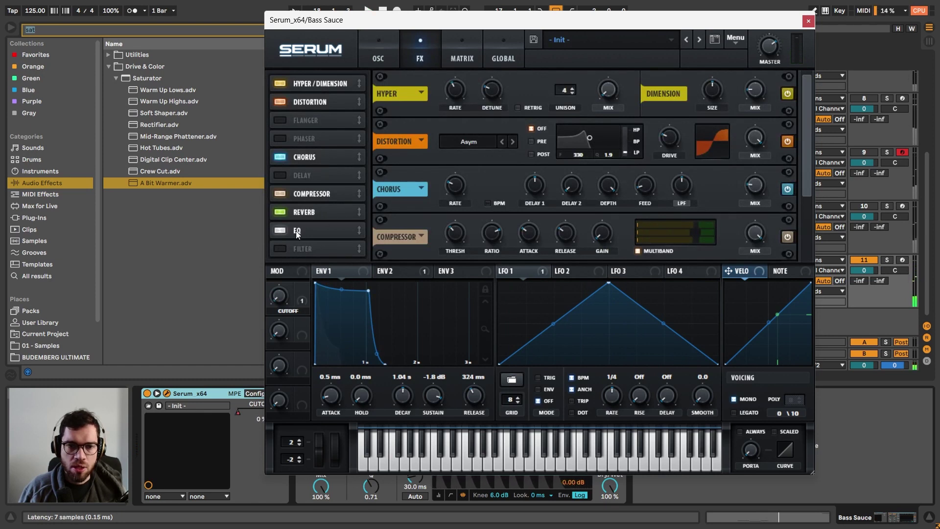
click(303, 175)
drag(612, 233, 571, 257)
key(space)
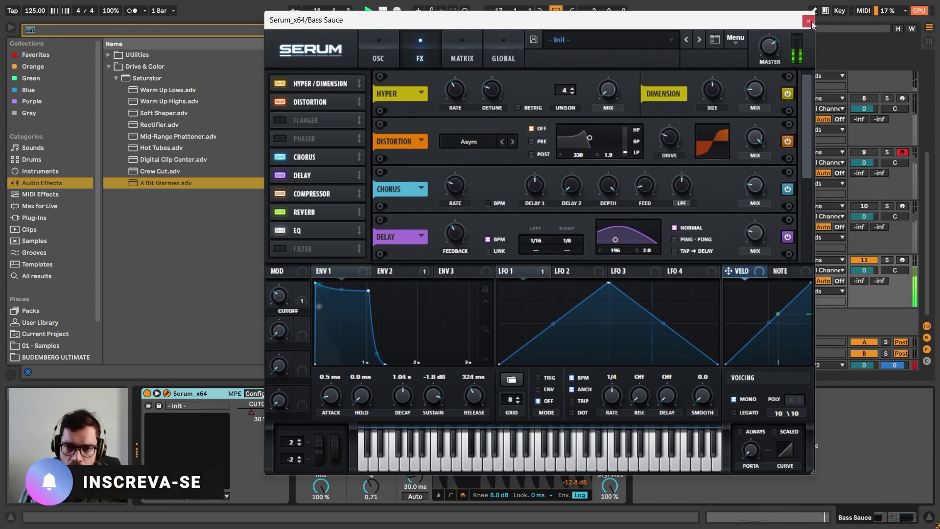
- Shape LFO 2 as a rising ramp in ENV mode at a bar rate, assign it to the filter cutoff and close Serum
click(392, 50)
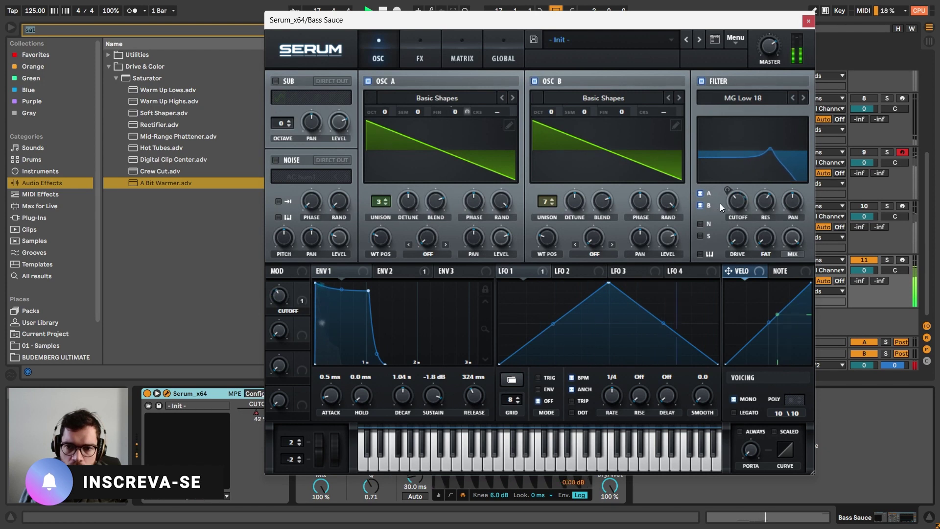
click(560, 272)
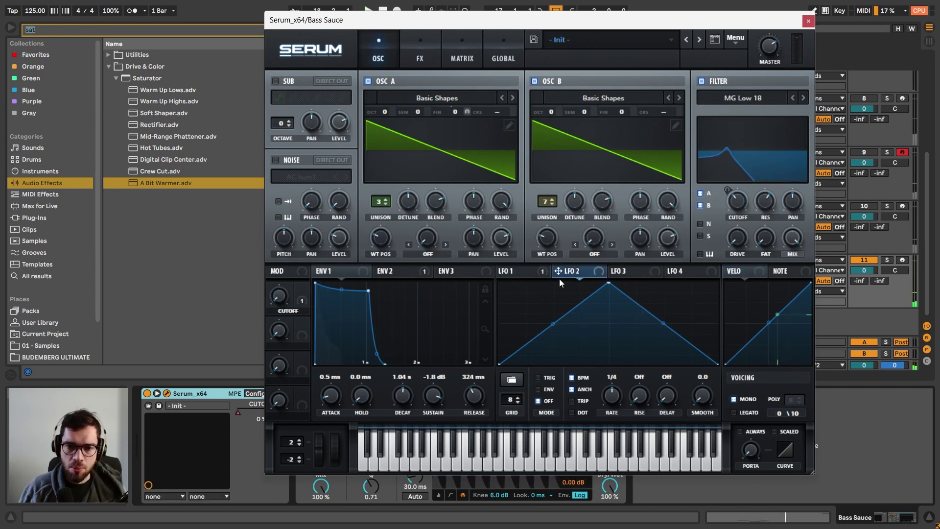
drag(610, 288, 774, 260)
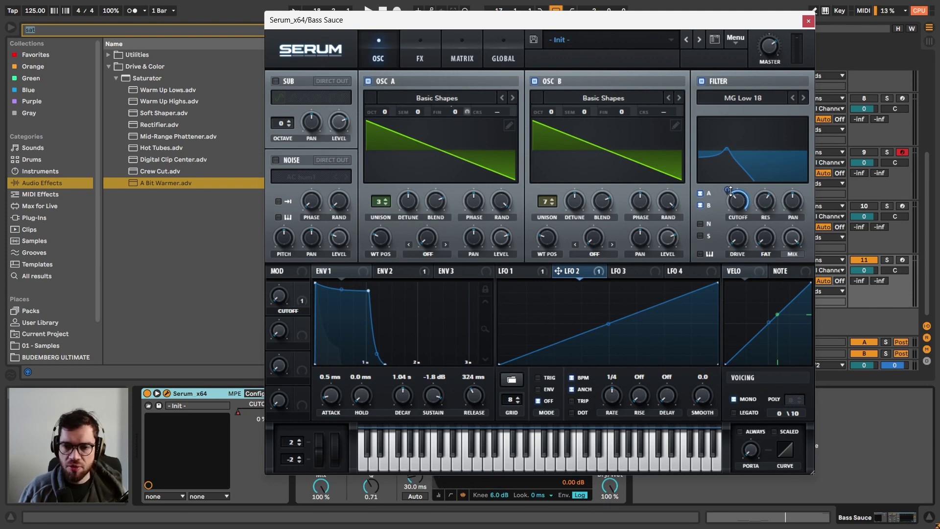
drag(731, 191, 730, 202)
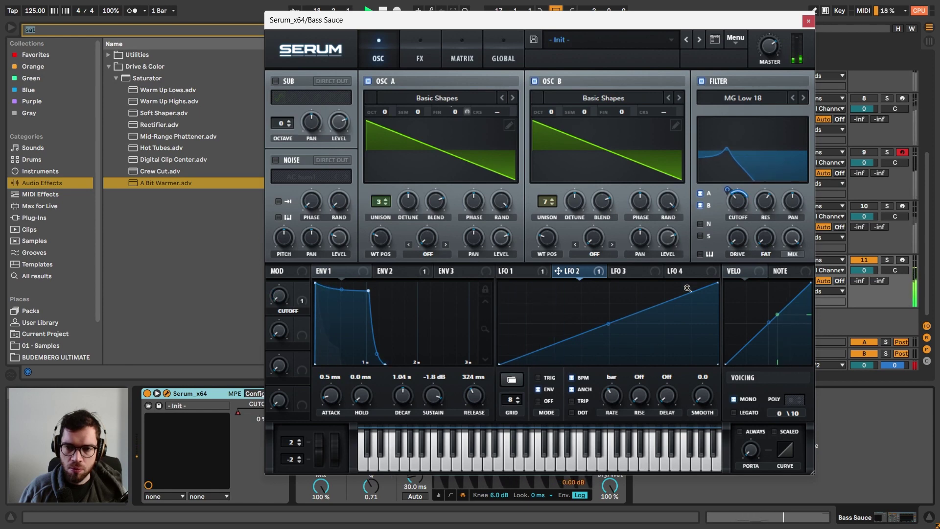
click(808, 21)
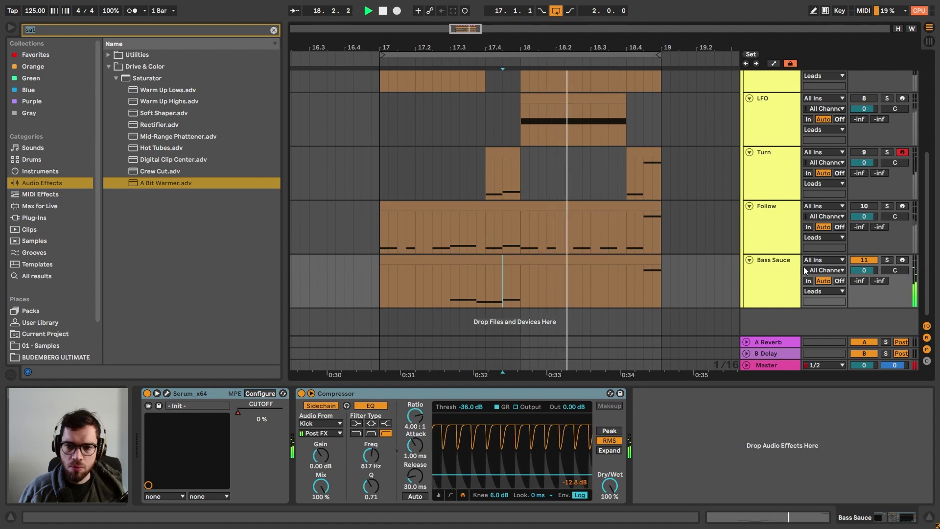
- Try all Bass Sauce notes one octave lower during playback, and return them to their original octave
double_click(504, 263)
key(space)
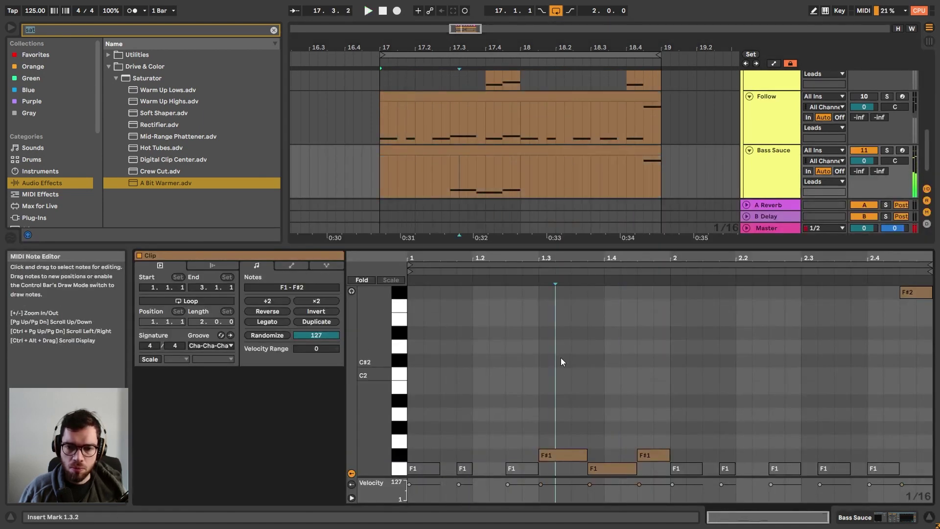
key(ctrl+a)
key(space)
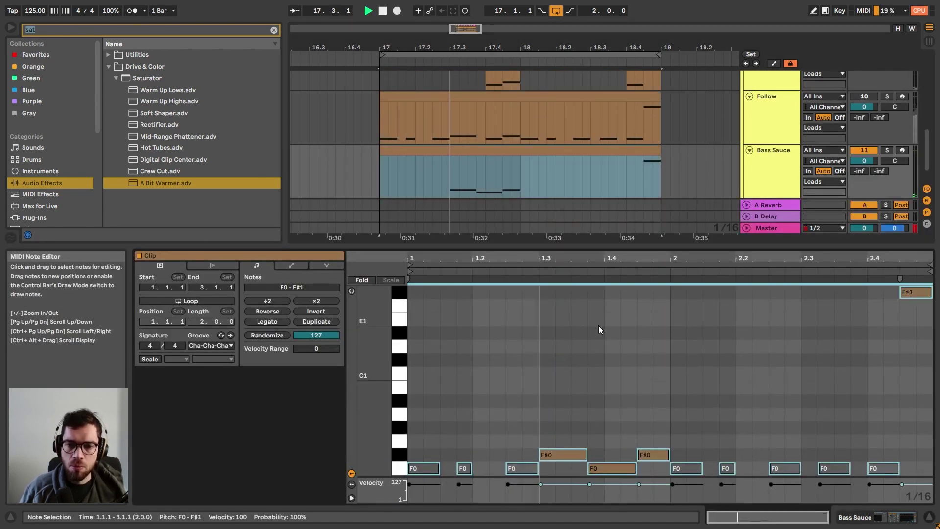
key(shift+Up)
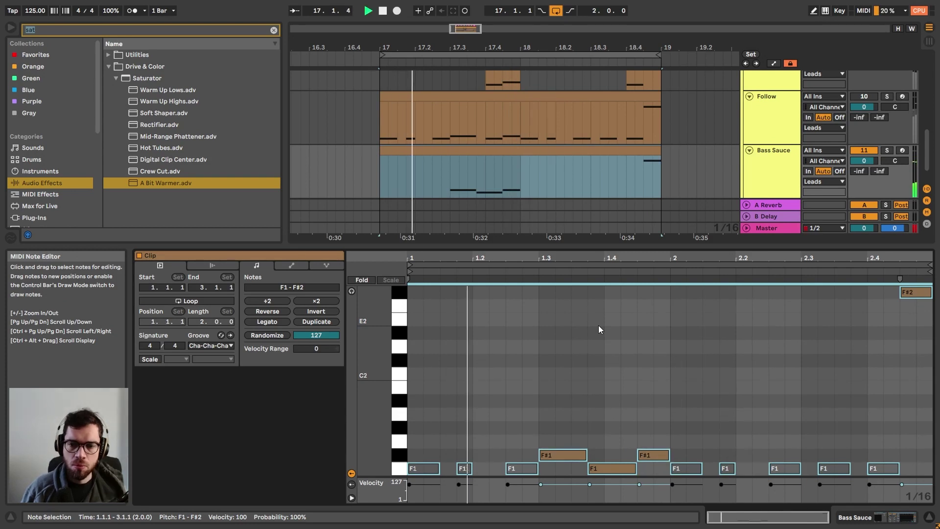
click(598, 325)
- Shorten the F#1 note at 1.4.3 in the Bass Sauce clip to one sixteenth
drag(690, 395, 645, 454)
key(shift+Left)
key(shift+Left)
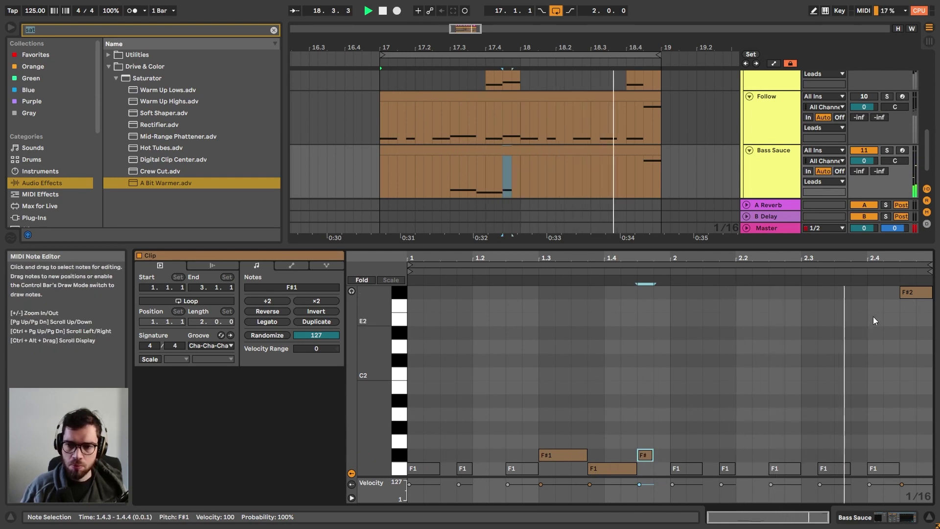
- Lower the clip's final F#2 note an octave and turn it into two consecutive sixteenth-long F#1 notes
click(911, 296)
key(space)
key(shift+Down)
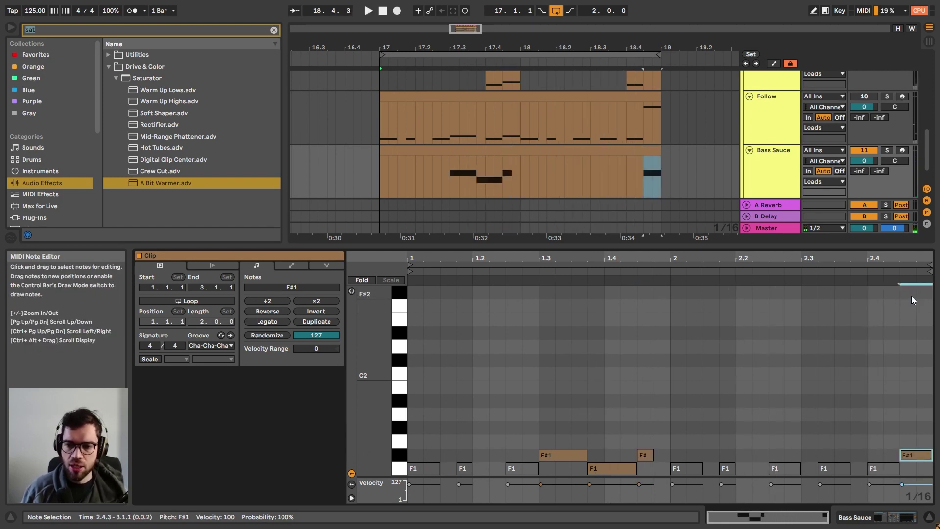
key(shift+Left)
key(space)
key(ctrl+d)
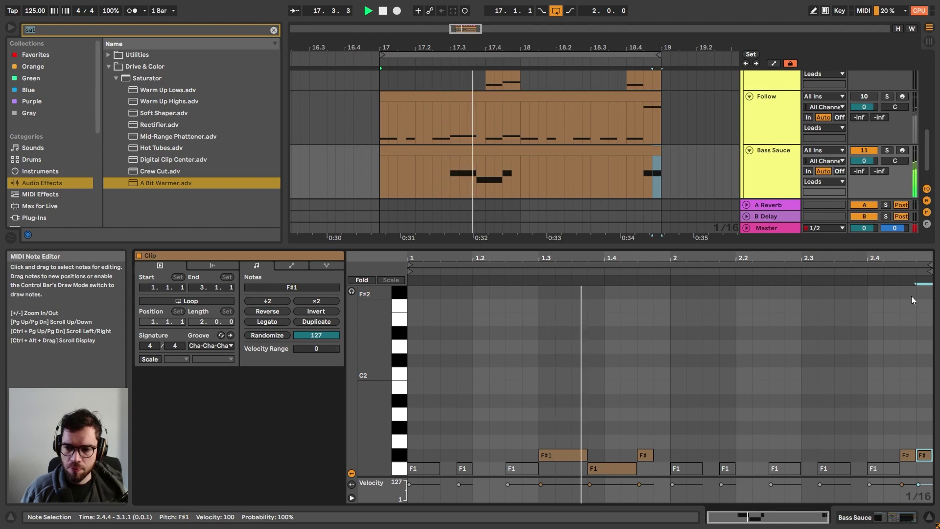
- Duplicate the last F#1 sixteenth once more, move the copy to 2.4.2 and lower it to F1
key(ctrl+d)
key(Up)
key(Left)
key(Left)
key(Down)
key(Left)
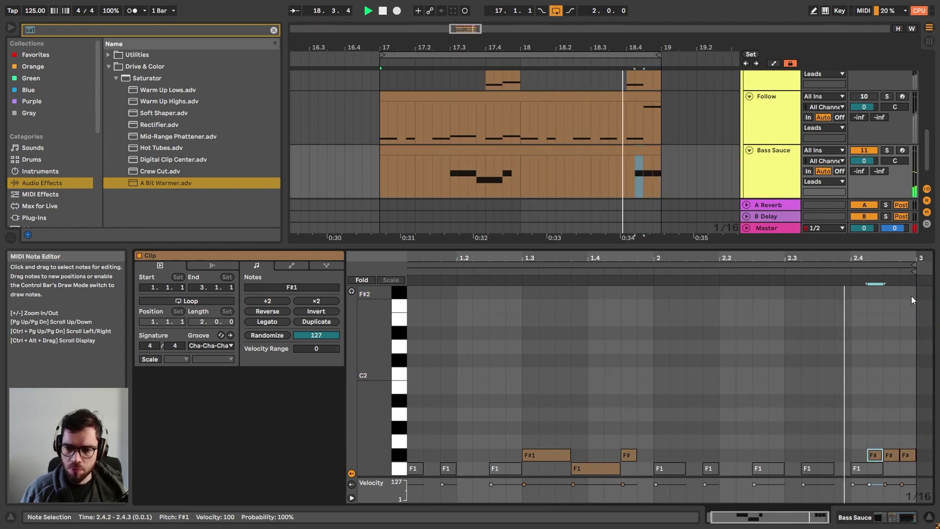
key(Down)
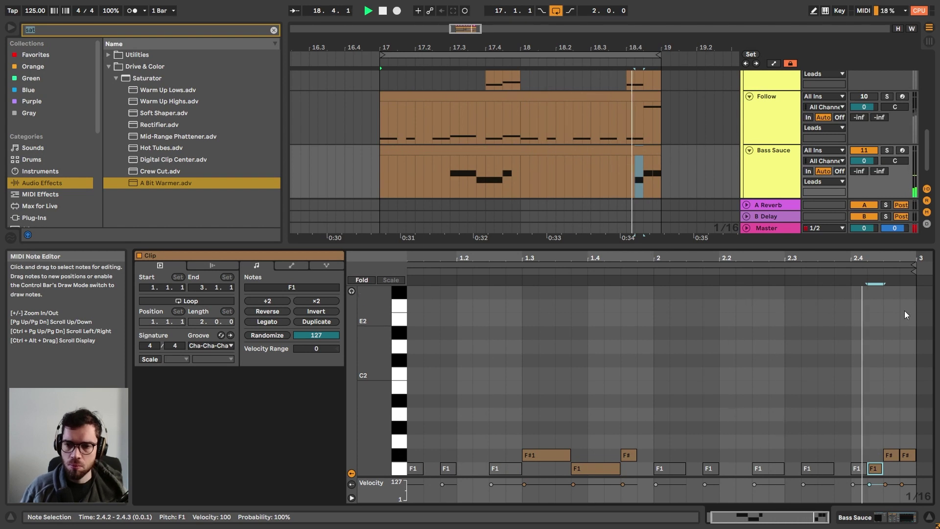
- Duplicate the two-bar loop out to bar 21 and reactivate the Saw, LFO and Turn tracks for playback
click(365, 137)
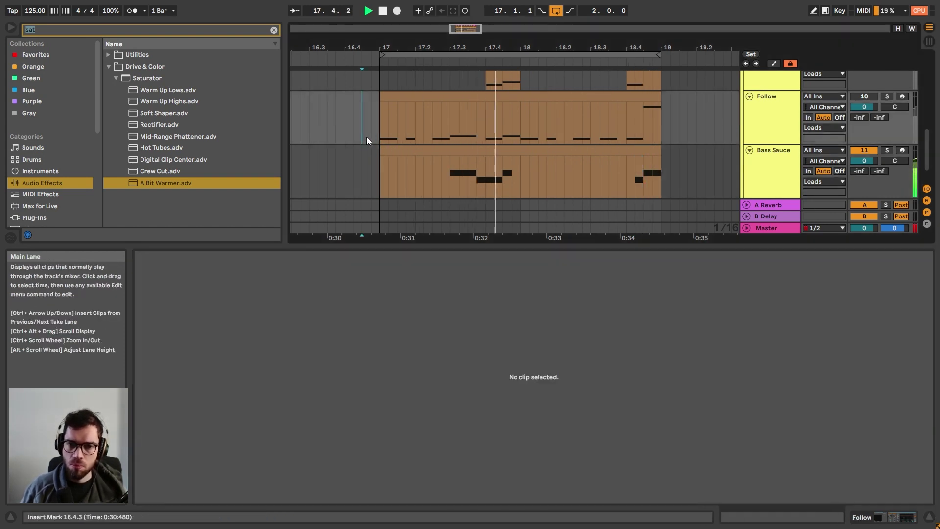
click(928, 517)
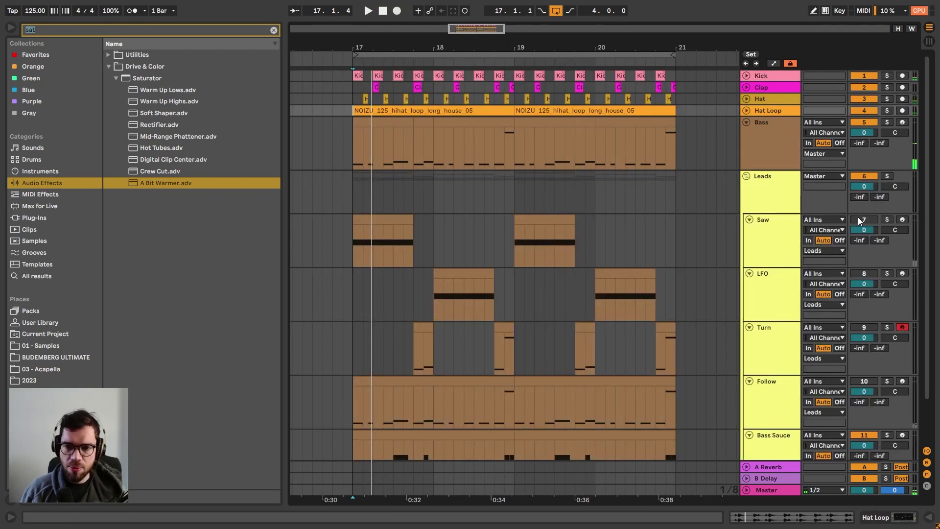
click(858, 219)
scroll(851, 223, down, 2)
click(864, 290)
scroll(538, 240, down, 1)
click(362, 199)
key(space)
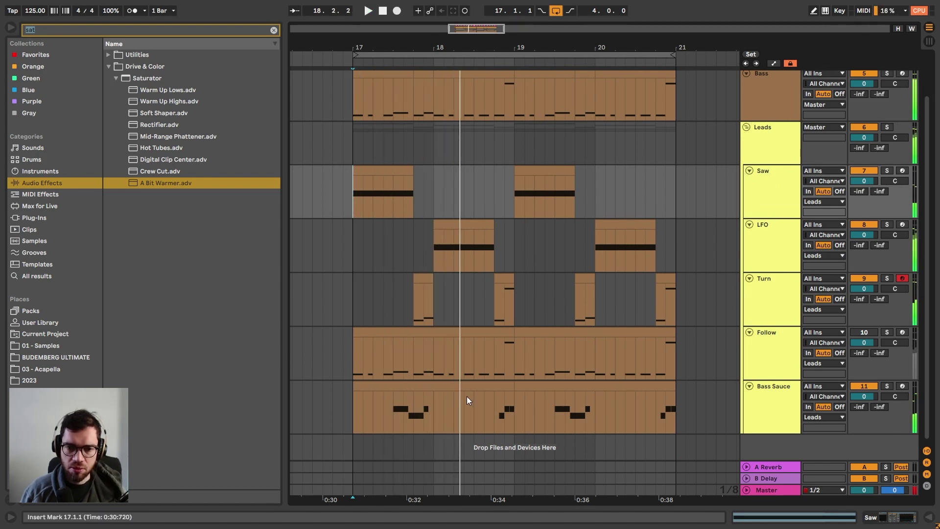
- Delete the Bass Sauce and Follow clips between bars 17 and 19 and play from bar 17
click(432, 405)
click(438, 387)
key(Delete)
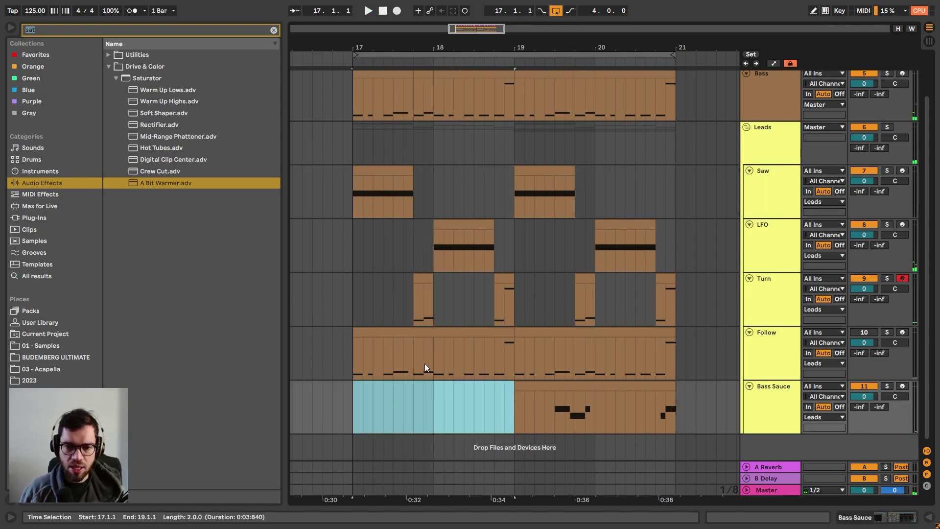
click(399, 335)
key(Delete)
click(351, 309)
key(space)
- Remove the Saw clip at bar 19, the Turn clip at 19.4 and the LFO clip at bar 20, and unmute Follow
click(545, 174)
key(Delete)
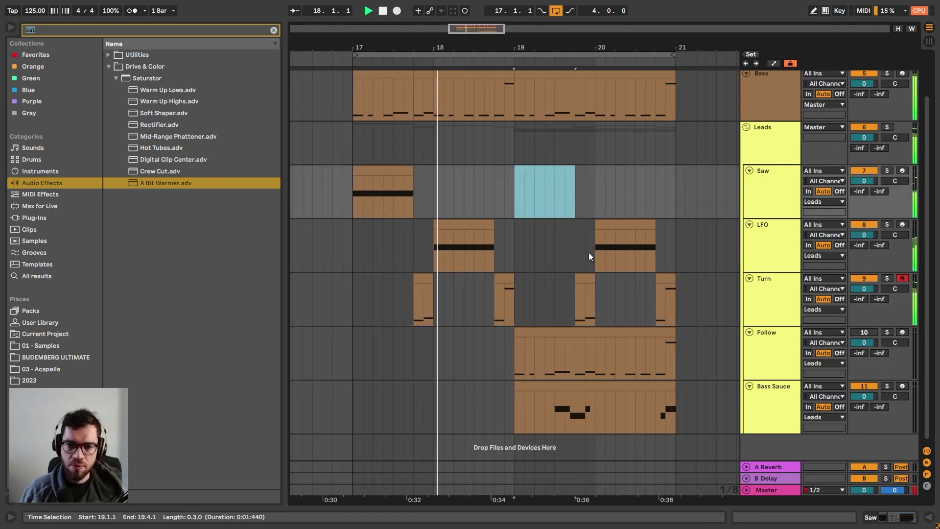
click(585, 279)
key(Delete)
click(862, 333)
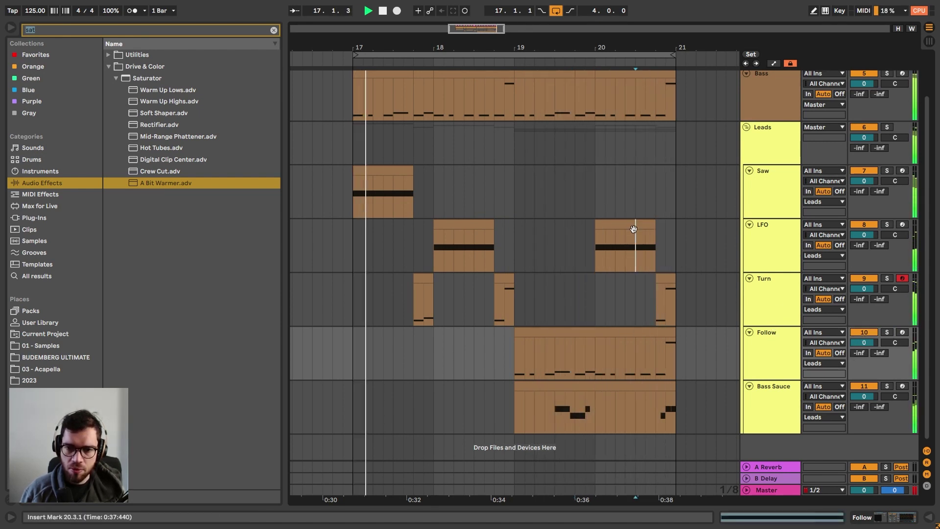
click(634, 226)
- Show automation on the Follow track and ramp the Serum cutoff from bar 19 up to 0.24 near 19.4
click(785, 357)
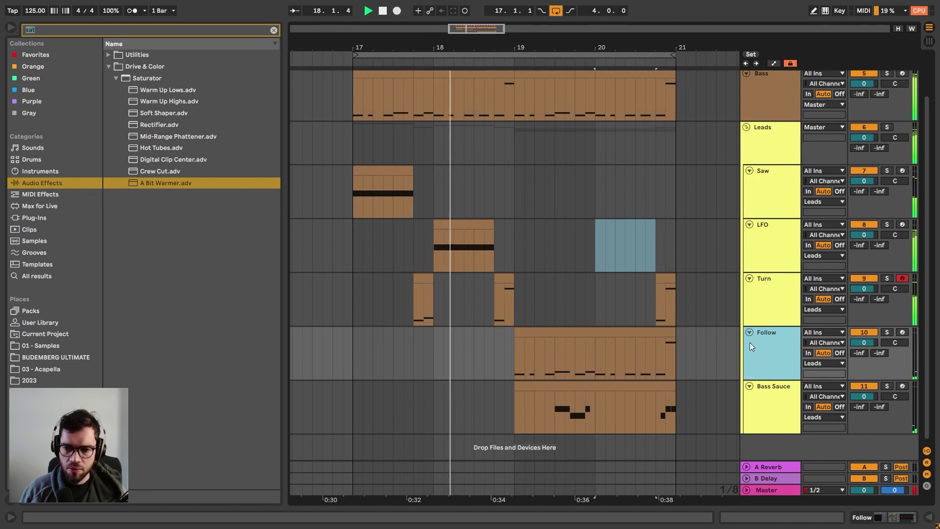
key(a)
click(776, 346)
click(769, 359)
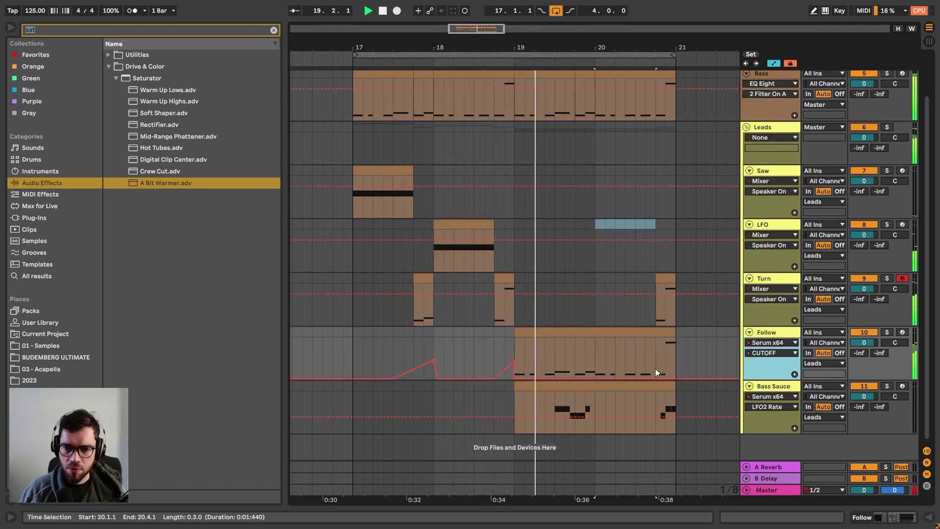
drag(595, 376, 574, 366)
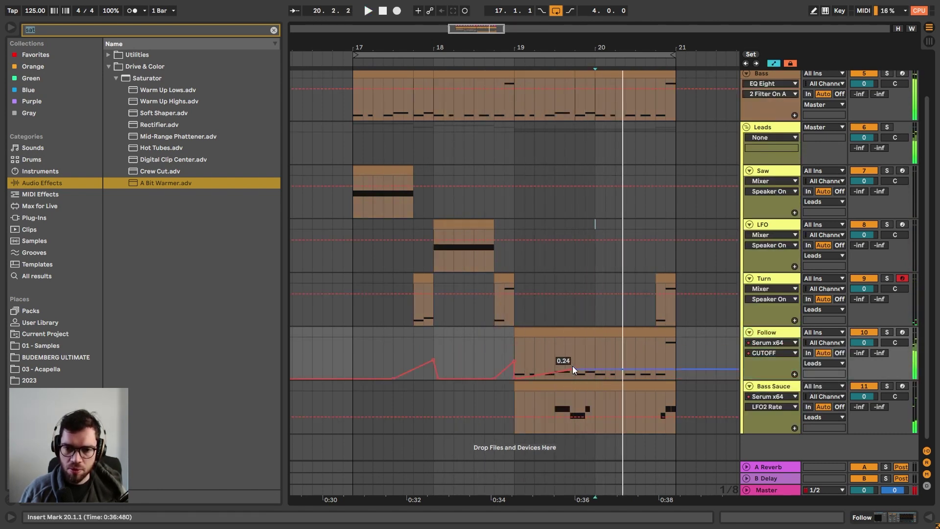
key(space)
- End the Follow cutoff ramp at 19.3 with a drop to the minimum and split the Follow clip there
click(533, 339)
click(533, 338)
key(space)
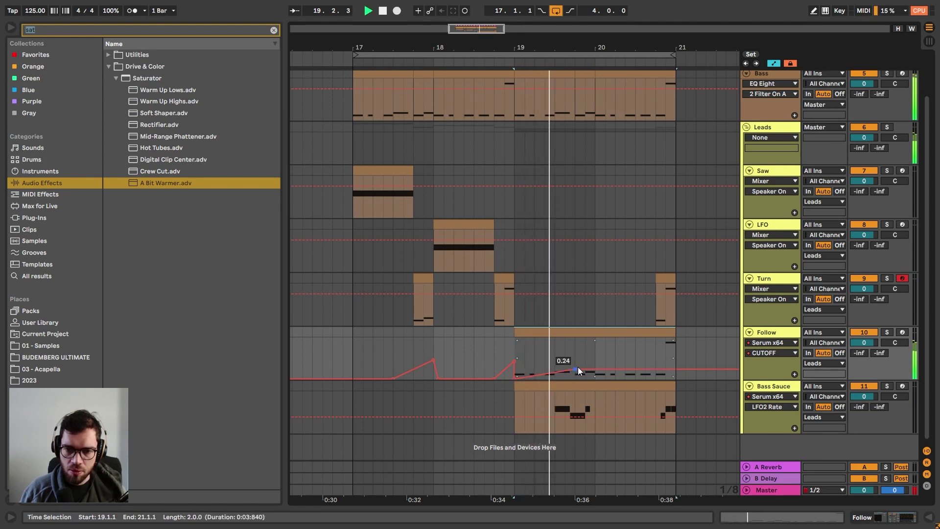
drag(585, 369, 554, 378)
key(space)
key(space)
key(space)
key(space)
click(556, 345)
key(ctrl+e)
- Try trimming the start of the second Follow clip to bar 20, play it without automation shown, and undo the trim
drag(555, 332, 596, 332)
key(a)
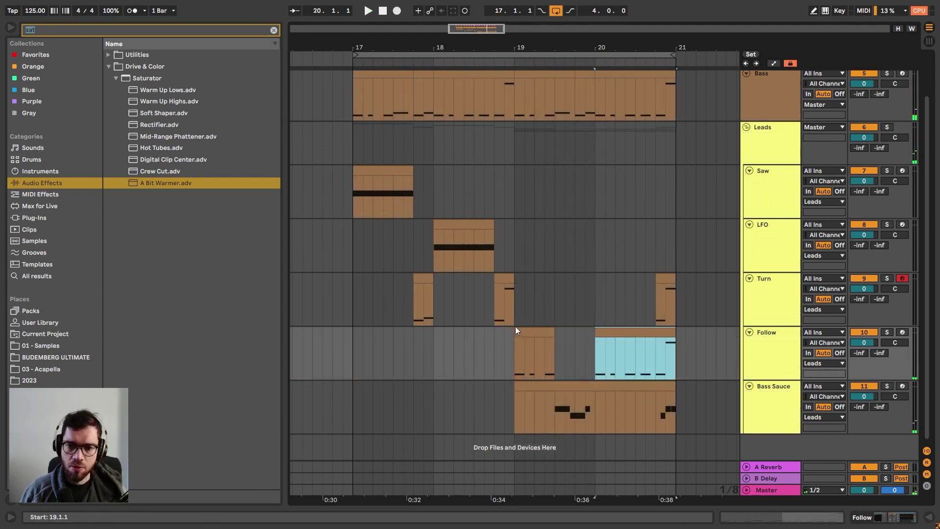
click(508, 315)
key(space)
key(ctrl+z)
key(a)
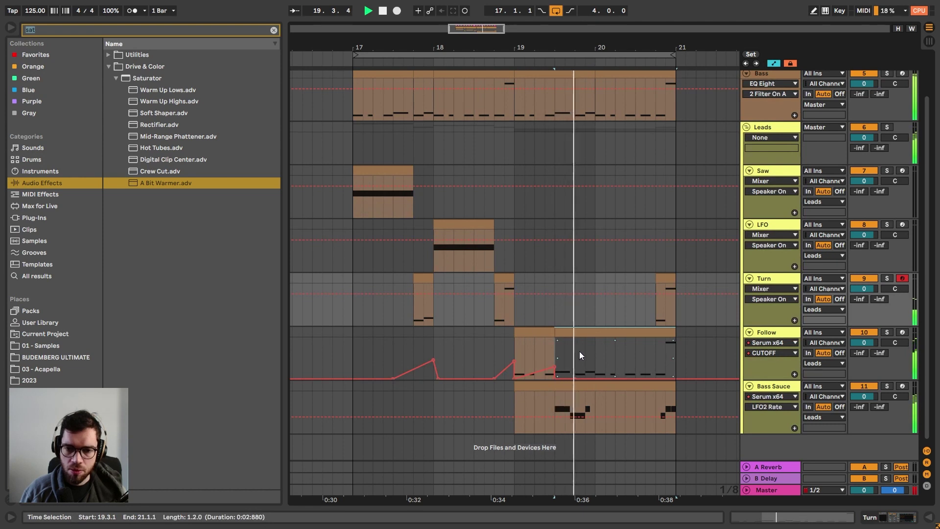
- Ramp the Follow track's Serum cutoff automation up from bar 20 to about mid-level near 20.4
click(575, 356)
drag(602, 378, 655, 353)
- Delete the Turn clip at 20.4 and hide the automation lanes
click(667, 280)
key(Delete)
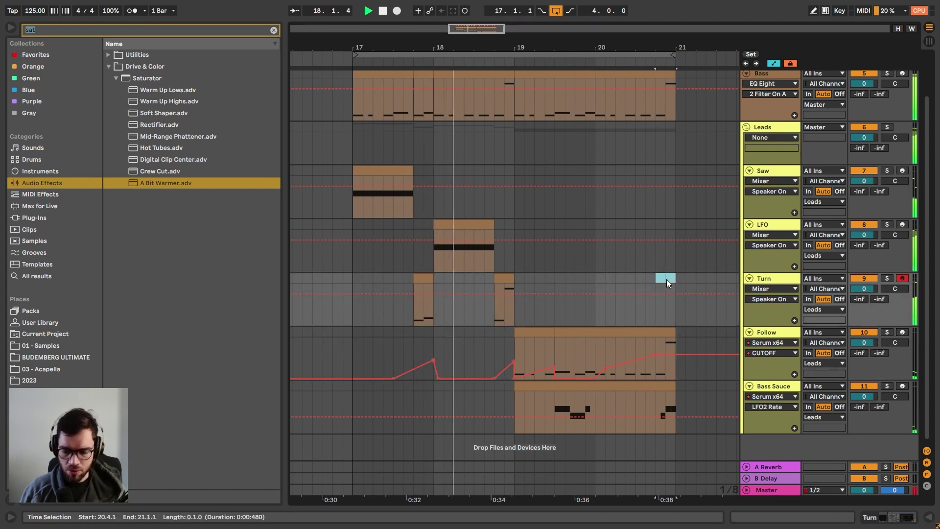
key(a)
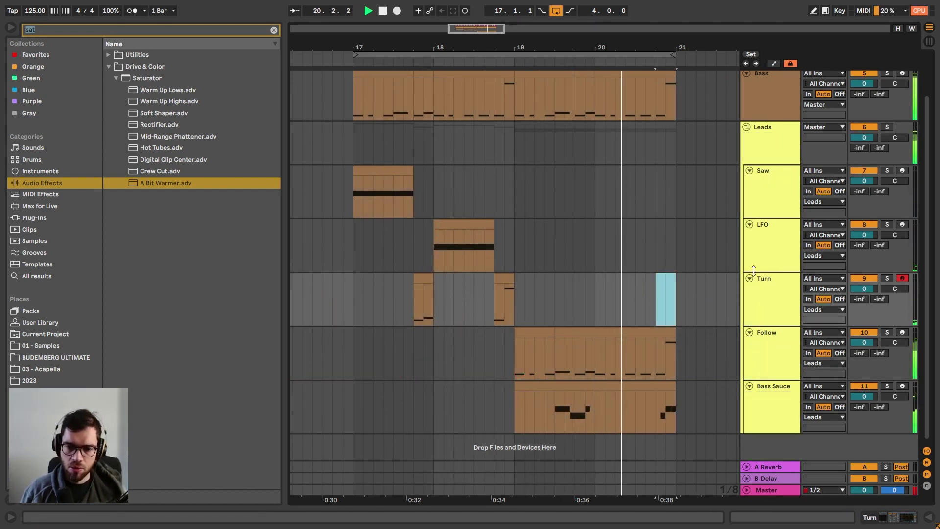
click(768, 131)
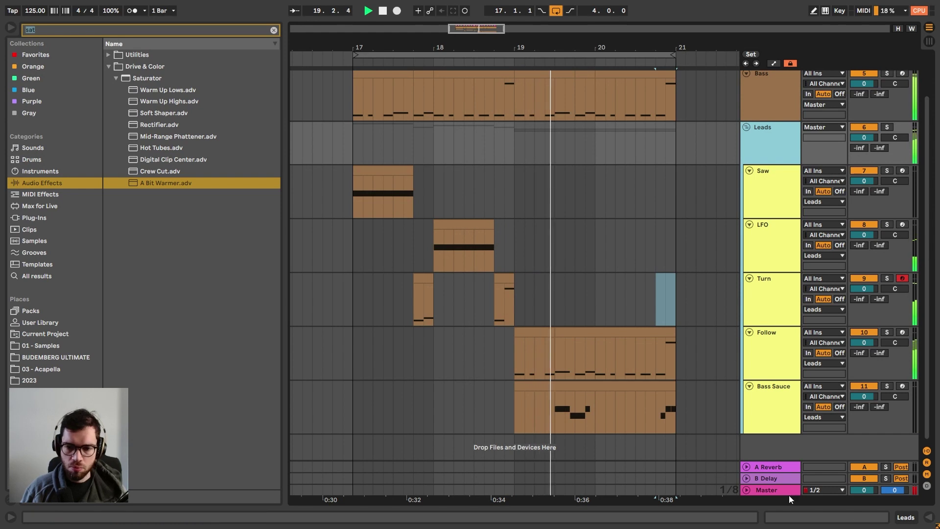
click(13, 518)
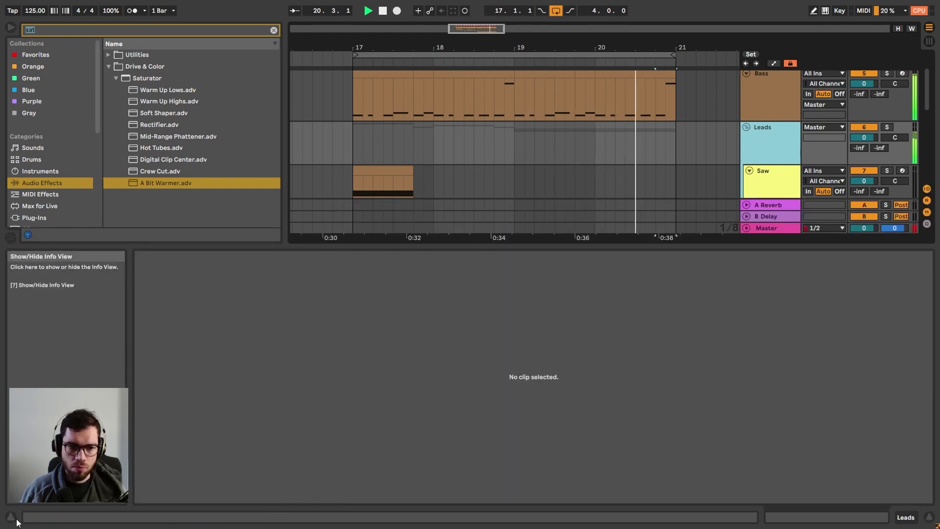
drag(243, 244, 254, 389)
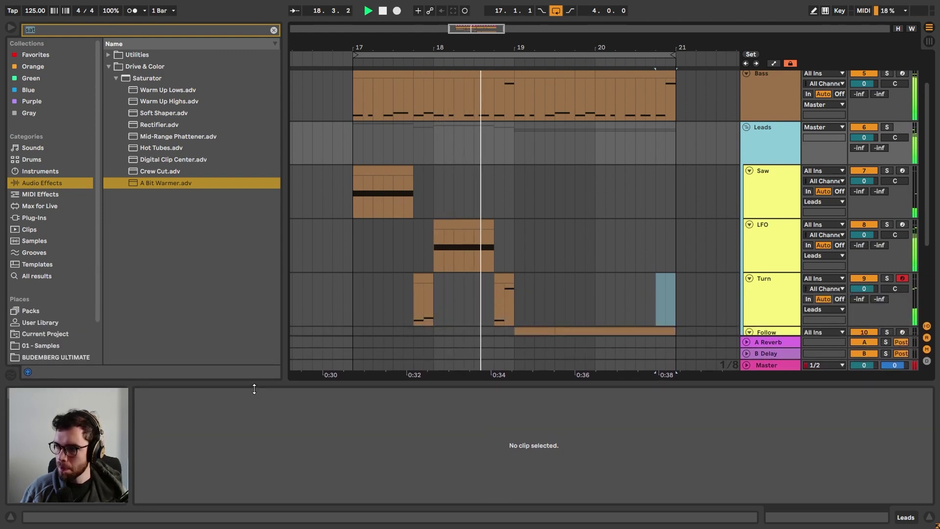
- Hide the empty clip view and play the loop from bar 17 with the insert mark on the Leads track
click(348, 147)
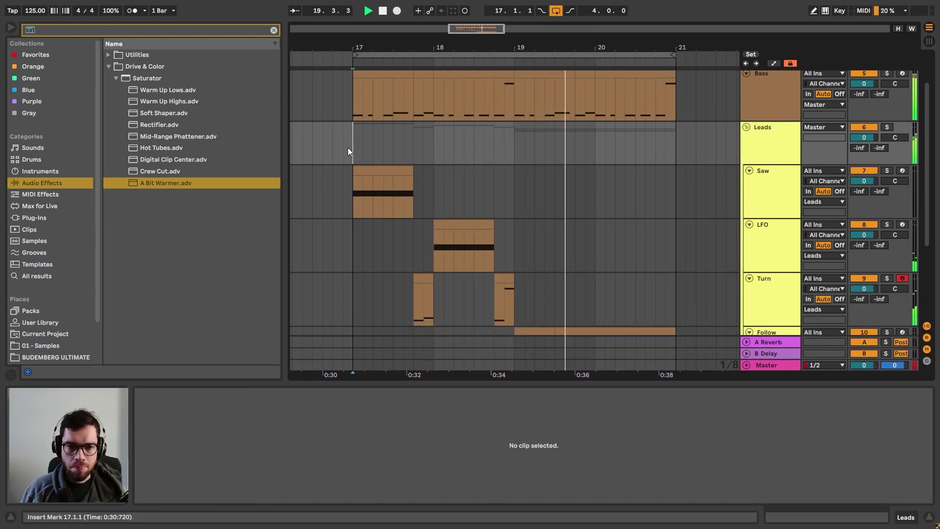
scroll(468, 209, down, 2)
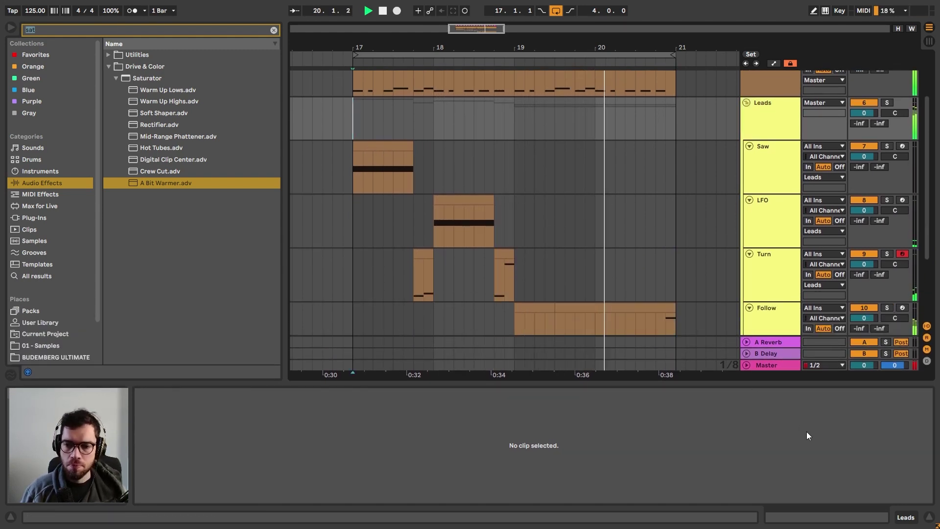
click(929, 517)
scroll(518, 242, up, 1)
key(space)
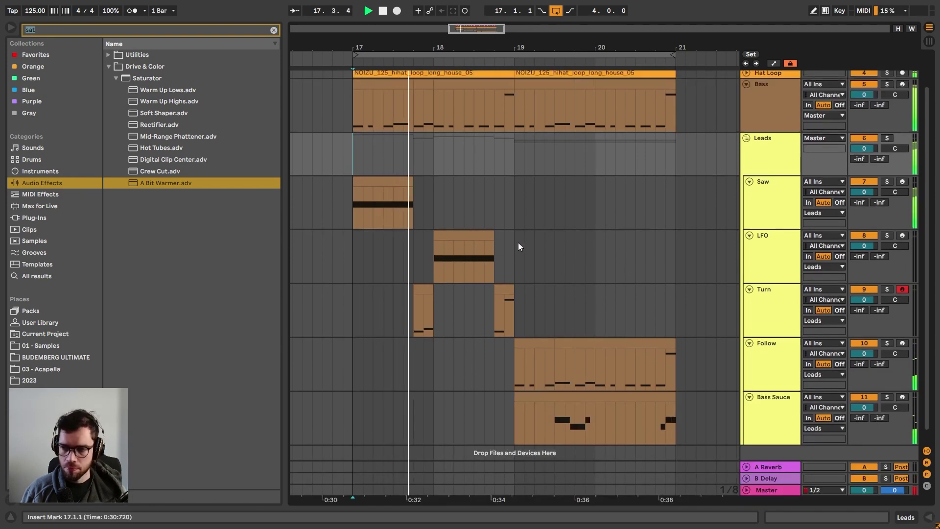